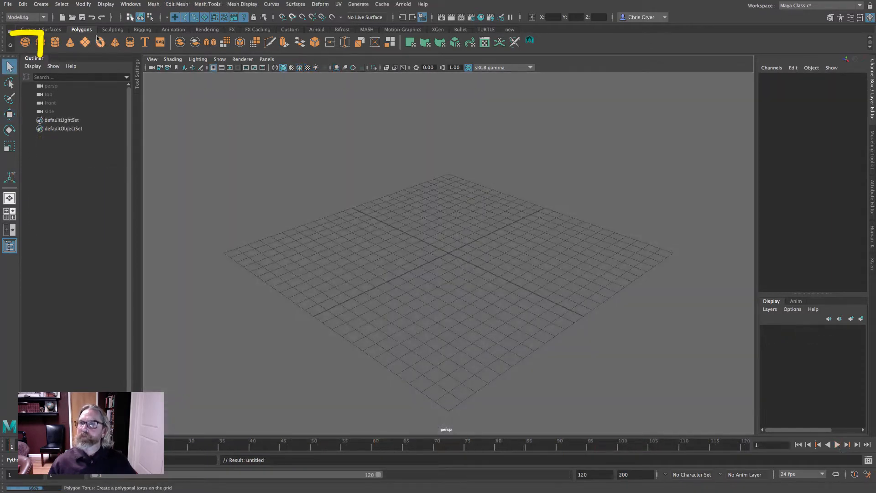
- Create a polygon sphere and add it to a new display layer set to template
left_click(24, 43)
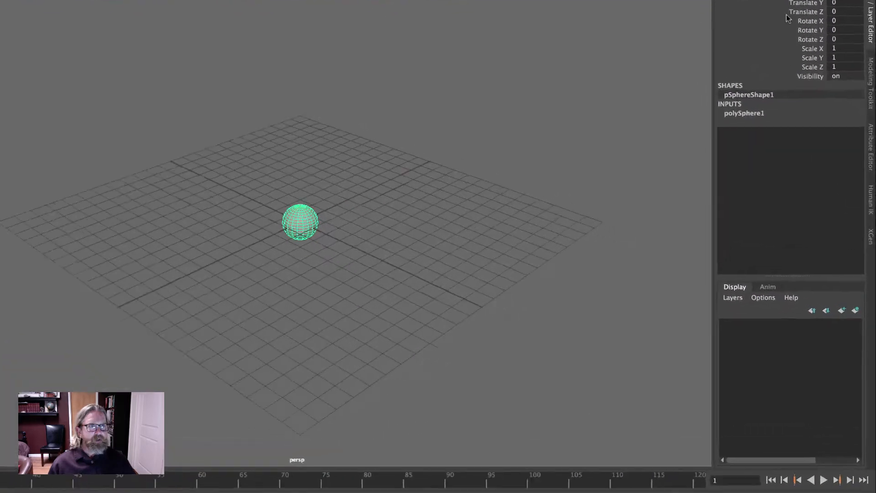
left_click(855, 310)
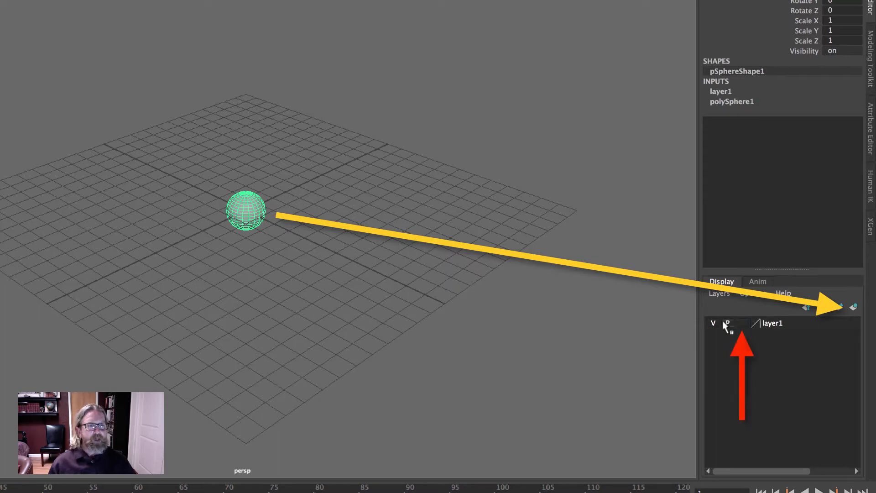
left_click(739, 324)
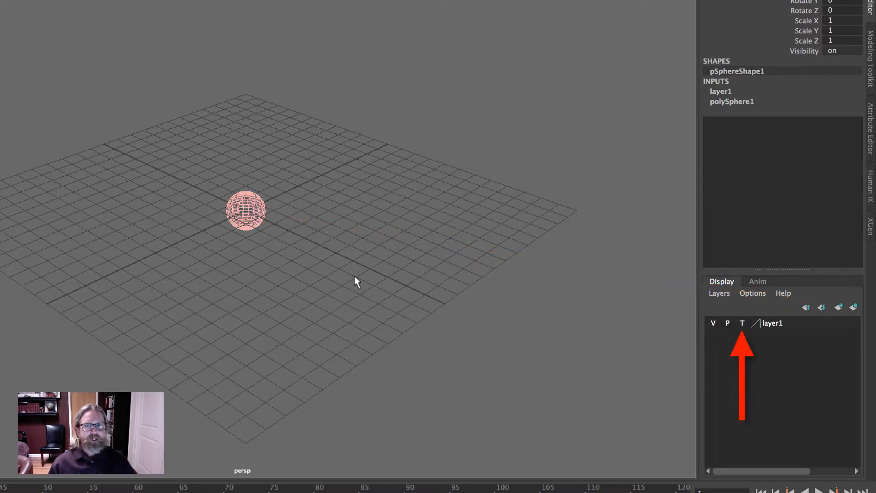
- Create a polygon torus and set its section radius to 0.25
left_click(301, 202)
right_click_drag(158, 216, 394, 267, "alt")
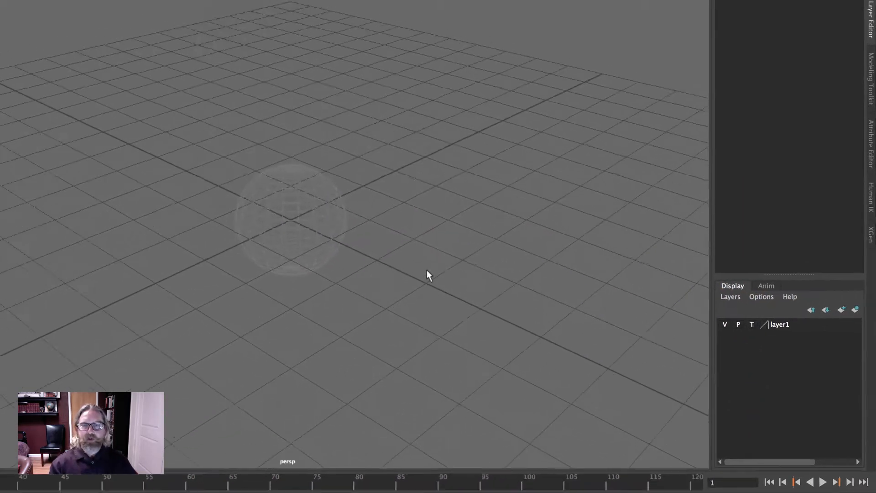
left_click_drag(394, 267, 324, 239, "alt")
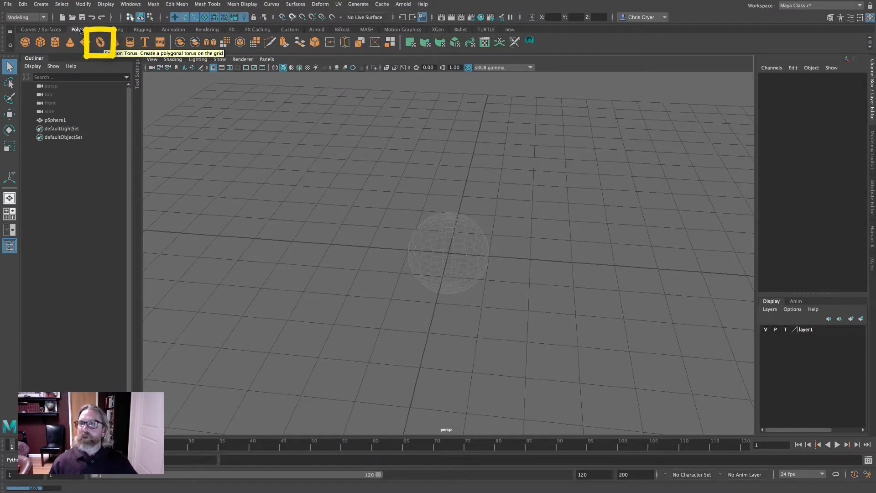
left_click(99, 44)
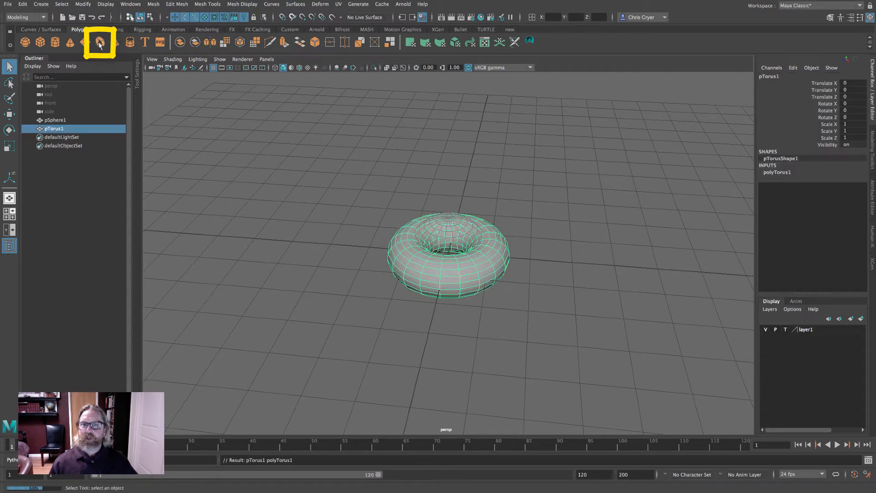
left_click(777, 172)
left_click(851, 185)
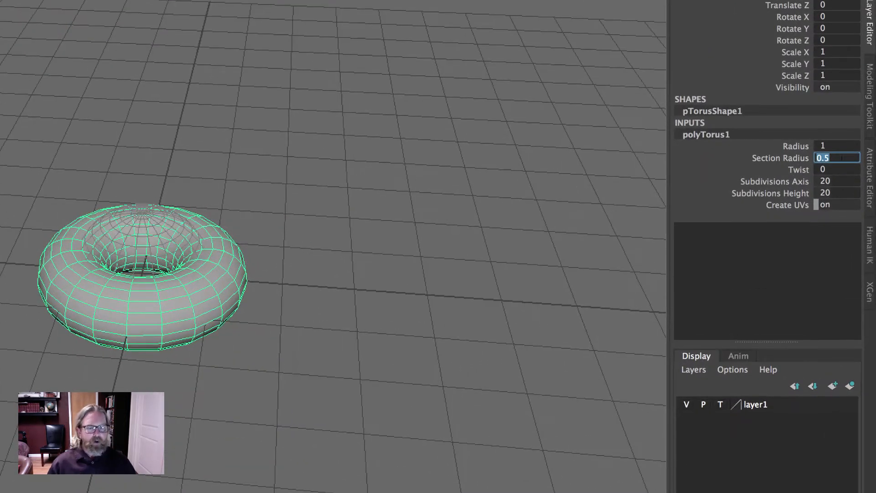
type(".25")
key("Return")
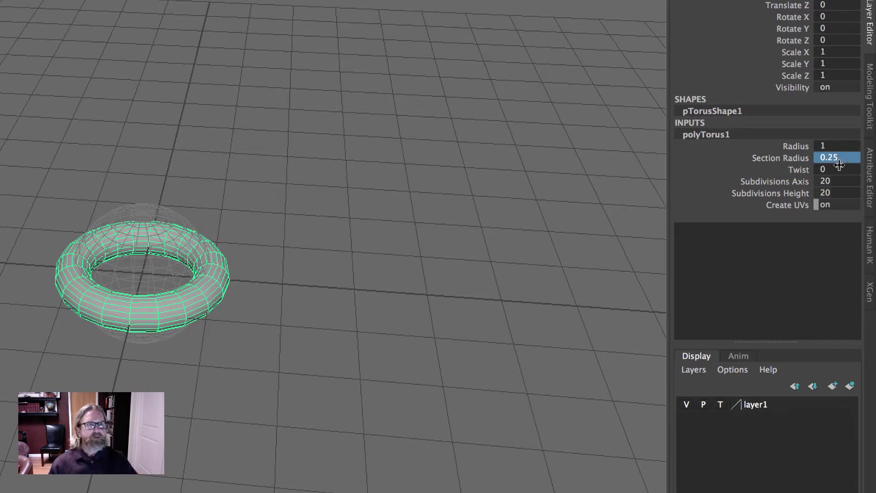
- Set the torus's subdivisions axis to 8 and subdivisions height to 6
left_click(840, 182)
type("8")
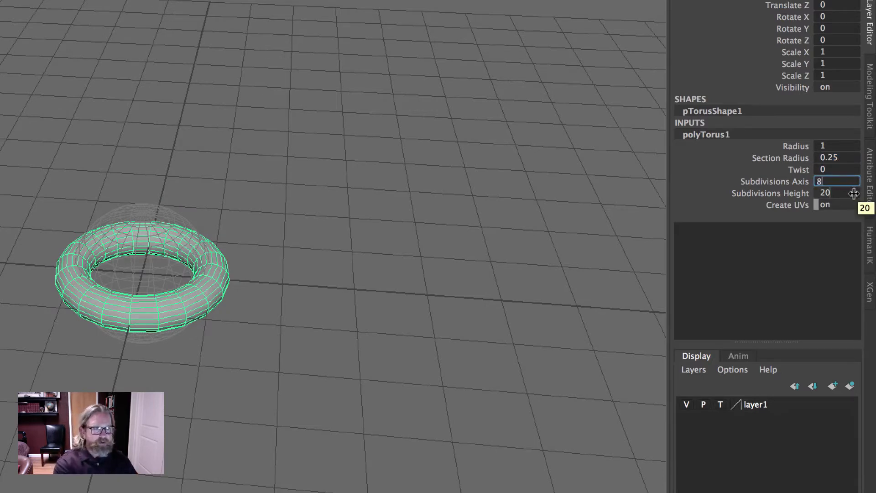
left_click(847, 192)
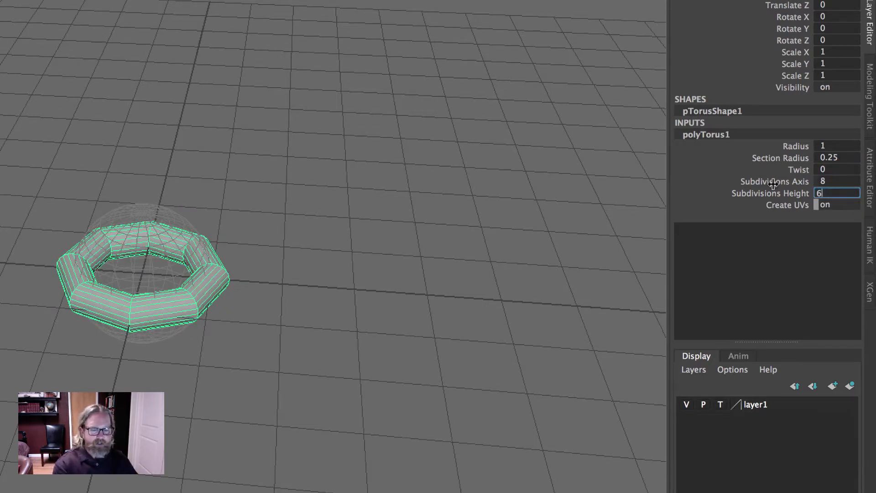
type("6")
key("Return")
- Rotate the torus 90 degrees about X so it stands upright
key("e")
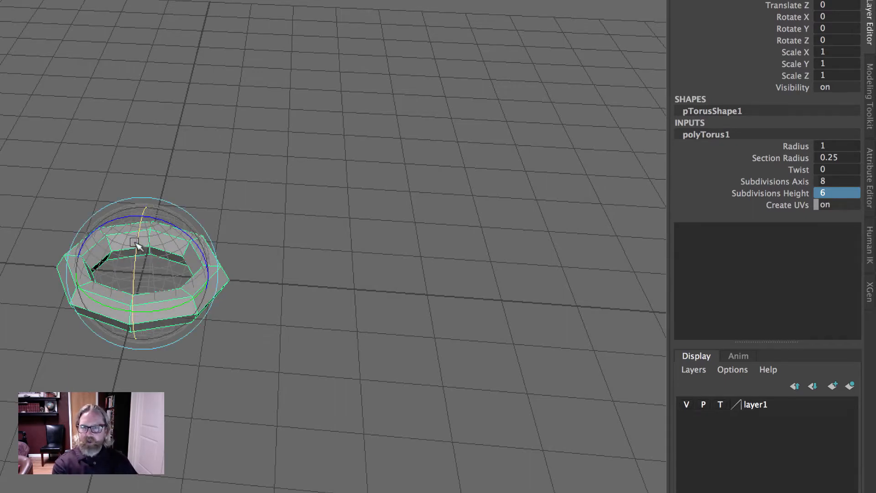
left_click_drag(135, 244, 143, 344)
left_click_drag(229, 349, 232, 312, "alt")
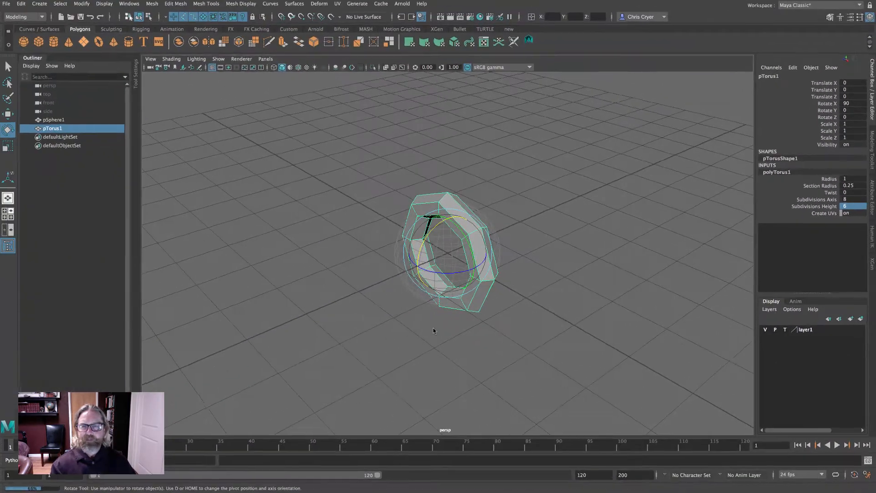
- Scale the torus uniformly to about 1.365 in the front view and turn on smooth mesh preview
key("space")
key("space")
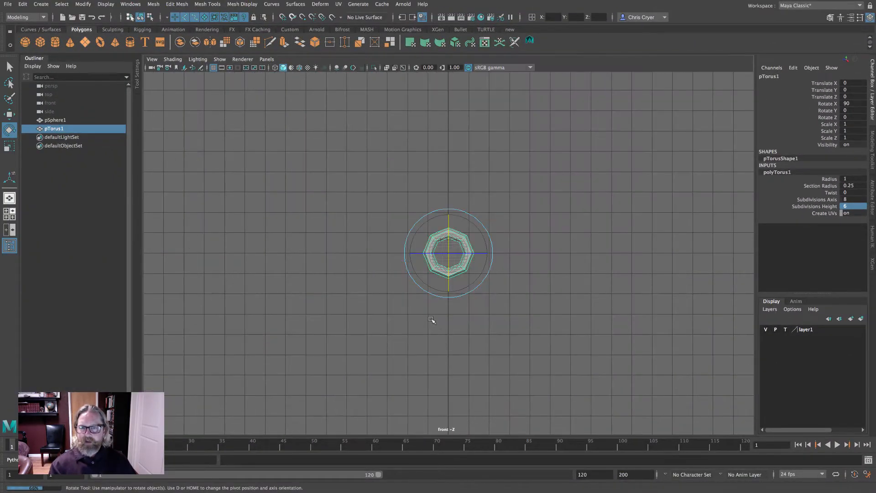
key("f")
right_click_drag(519, 318, 611, 309, "alt")
key("r")
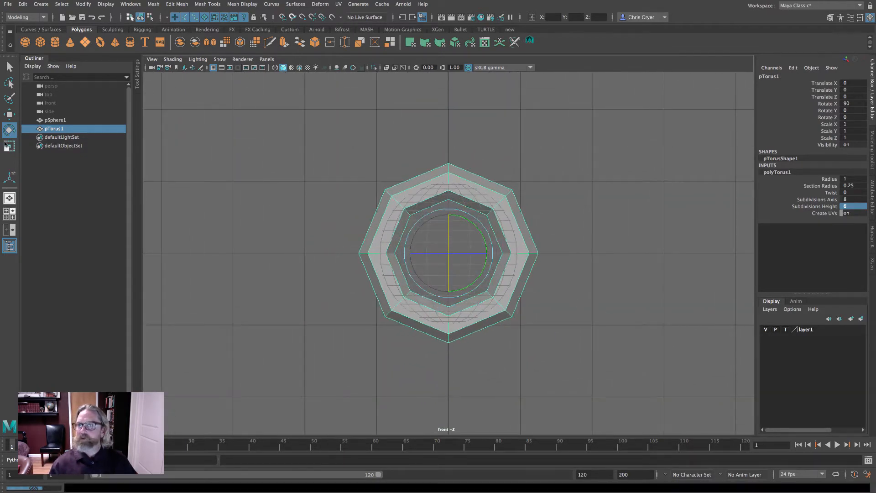
mouse_move(447, 252)
left_mouse_down()
mouse_move(514, 268)
mouse_move(496, 255)
mouse_move(489, 264)
mouse_move(452, 254)
left_mouse_up()
key("3")
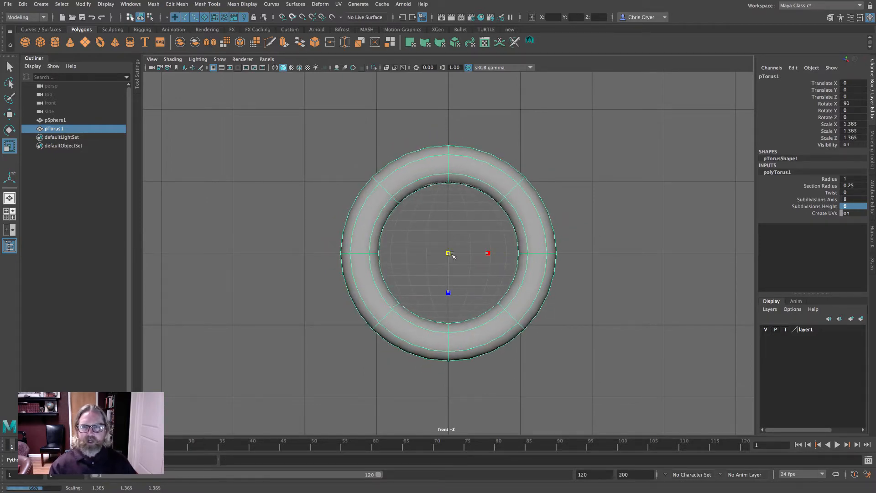
- Try to reshape the torus by scaling a selection of its vertices
key("space")
key("space")
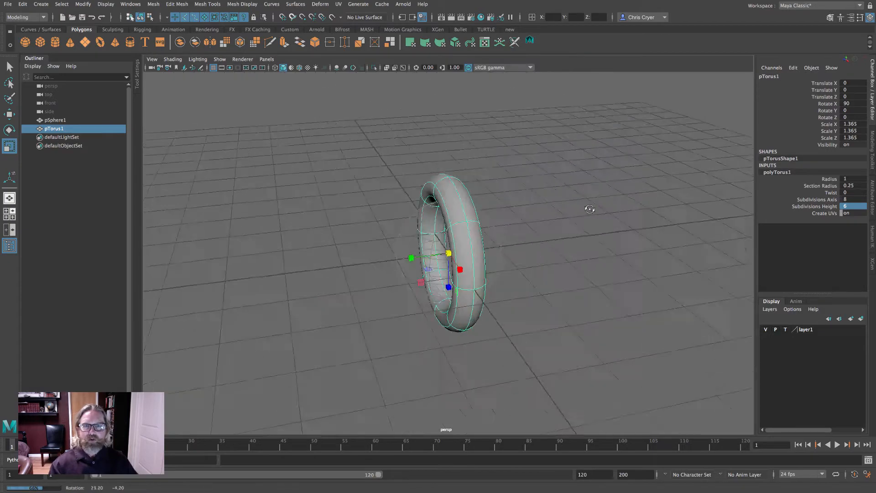
left_click_drag(587, 207, 677, 286, "alt")
scroll(539, 275, "up", 5)
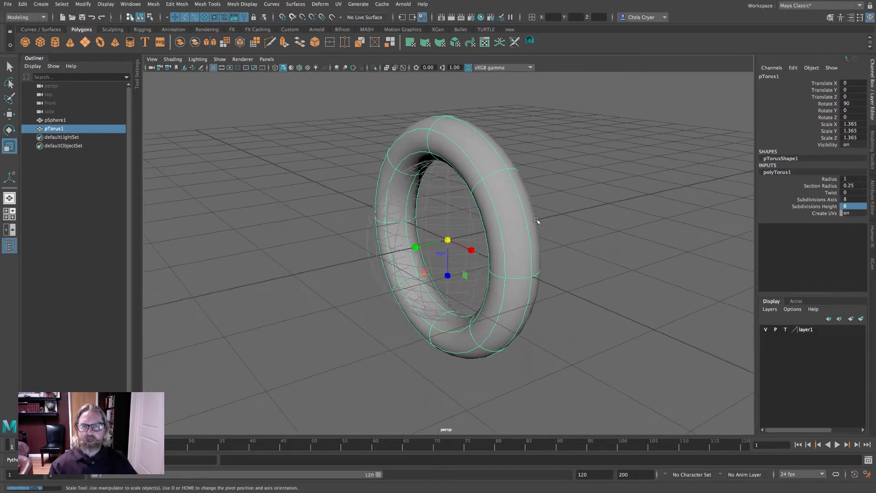
right_click(535, 220)
right_click_drag(536, 219, 509, 201)
left_click_drag(583, 265, 538, 248, "alt")
left_click_drag(360, 218, 554, 346)
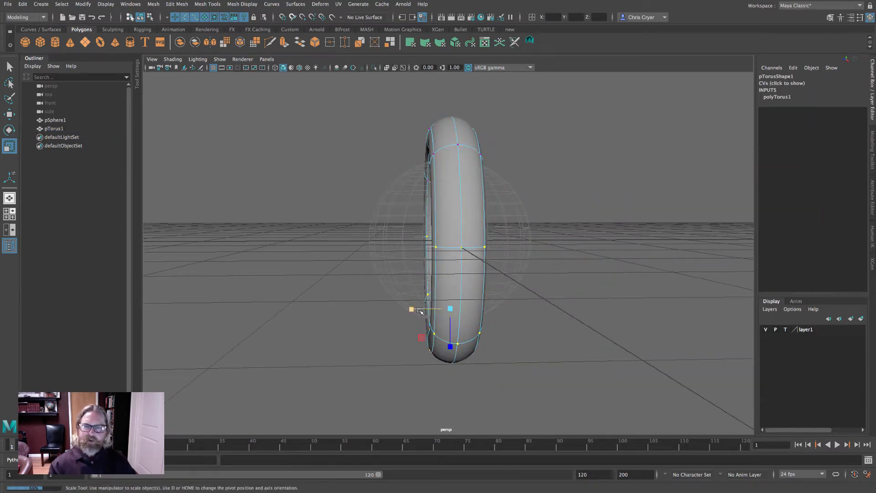
left_click_drag(421, 312, 339, 307)
left_click_drag(410, 292, 549, 281, "alt")
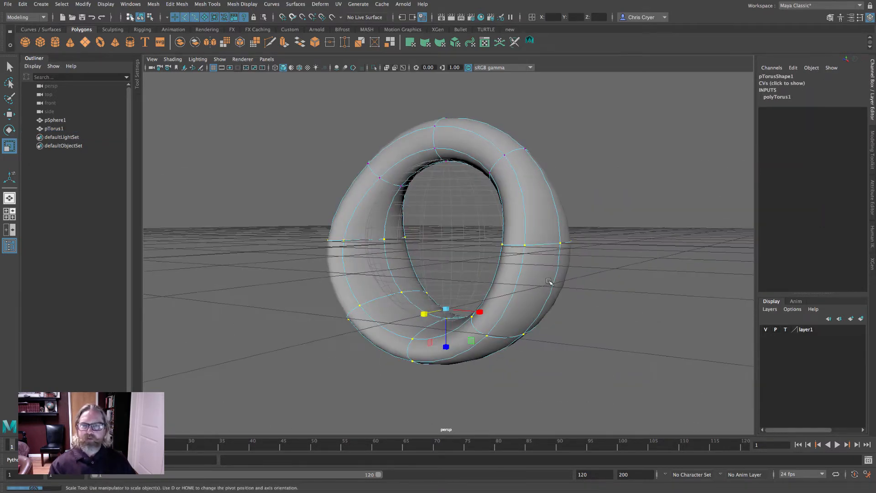
key("ctrl+z")
- Add a lattice deformer to the selected torus
right_click_drag(475, 149, 505, 134)
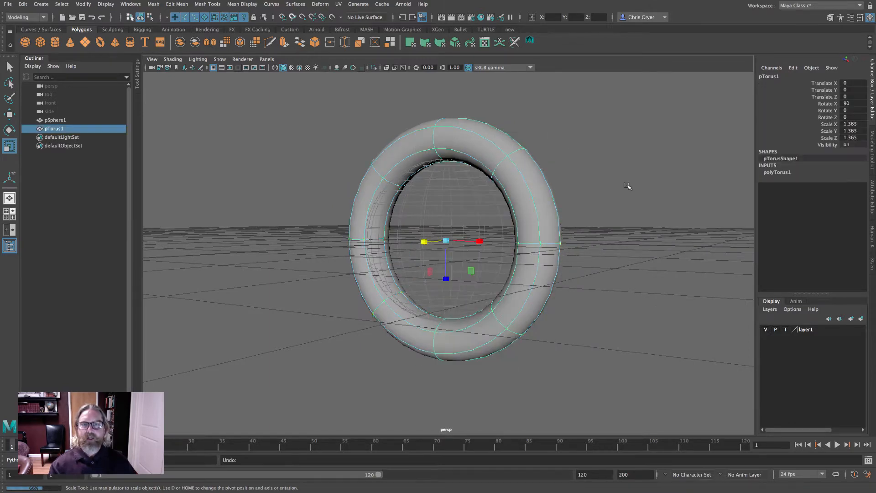
left_click(630, 191)
left_click(213, 68)
left_click(471, 126)
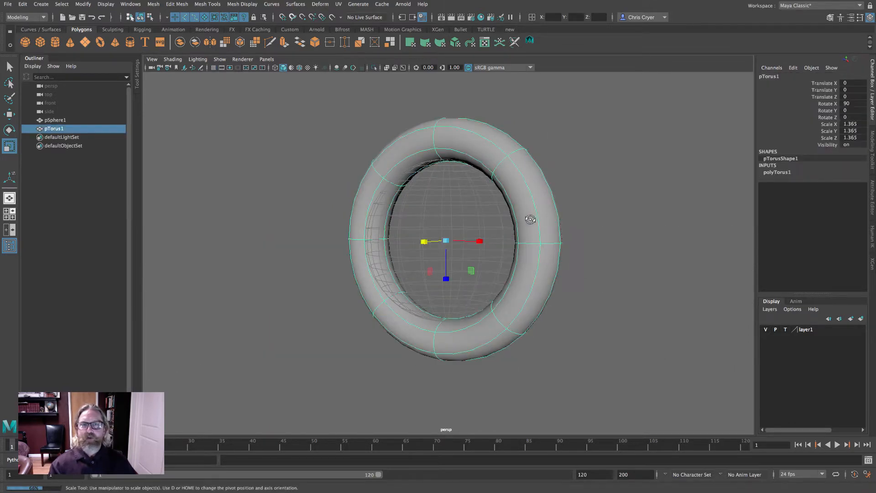
left_click_drag(530, 220, 455, 232, "alt")
key("w")
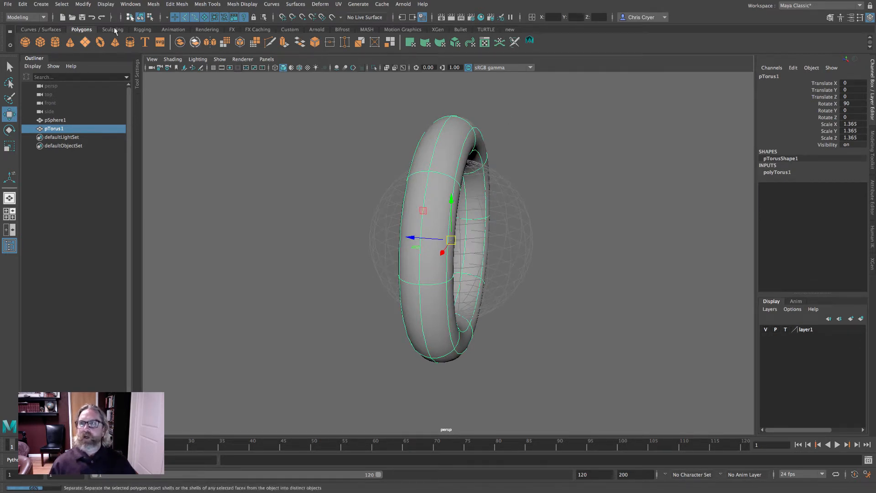
left_click(325, 6)
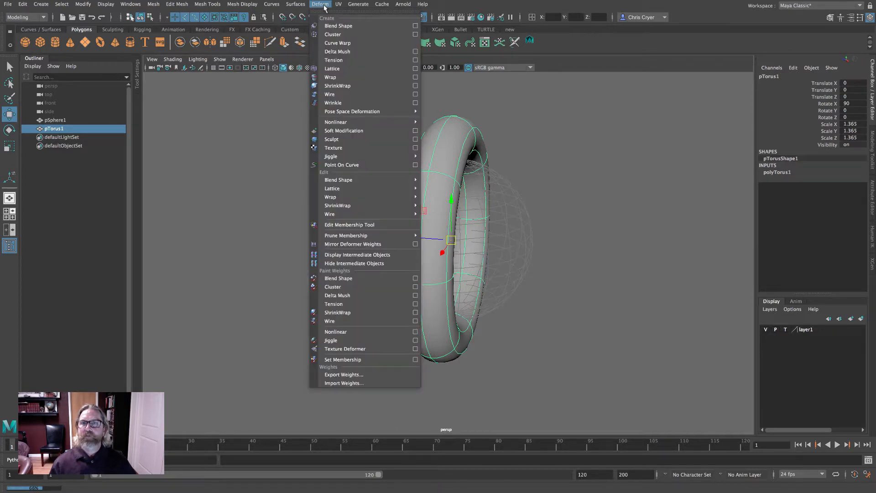
left_click(356, 68)
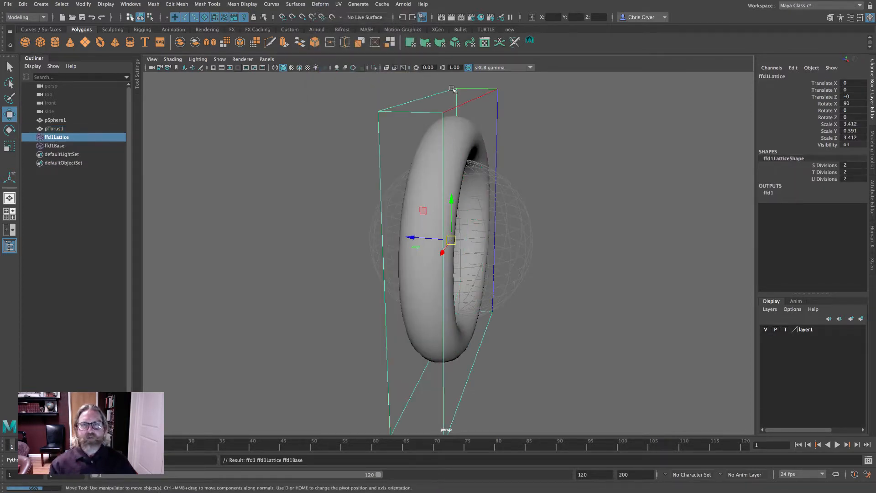
- Scale the lattice's bottom points outward to taper the torus into a cone shape
right_click_drag(452, 89, 436, 73)
right_click_drag(558, 194, 492, 196, "alt")
left_click_drag(529, 271, 488, 251, "alt")
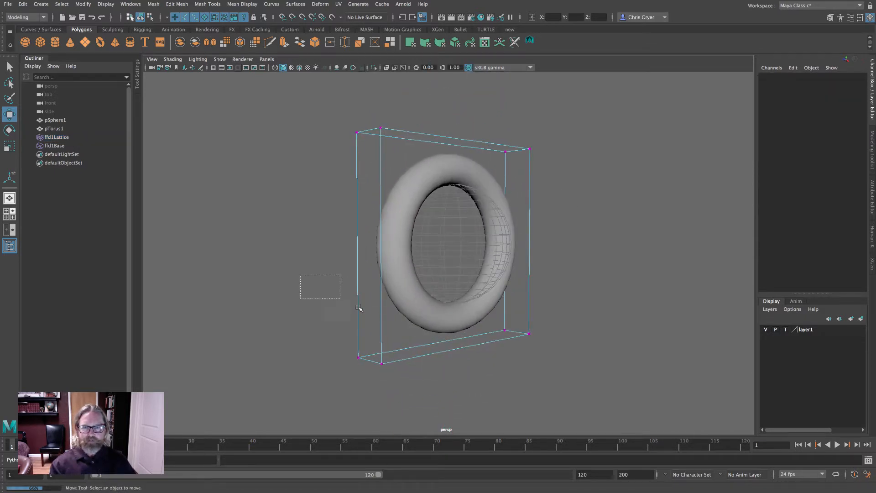
left_click_drag(359, 308, 568, 385)
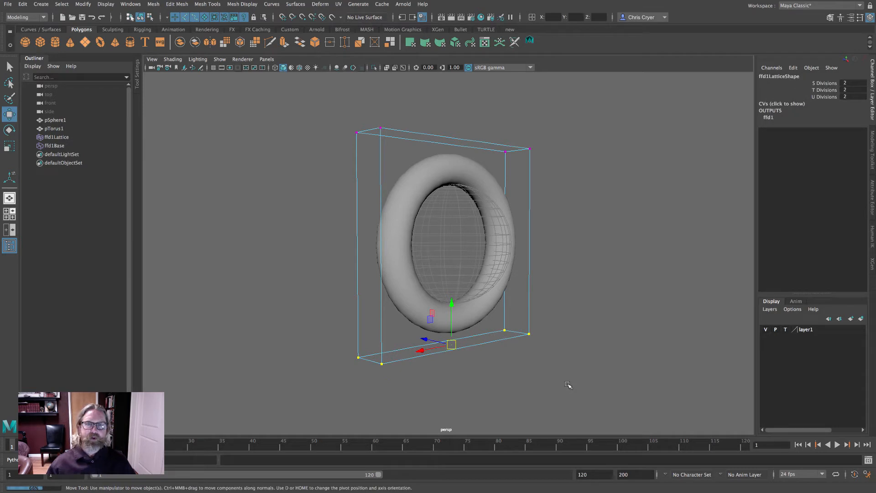
key("r")
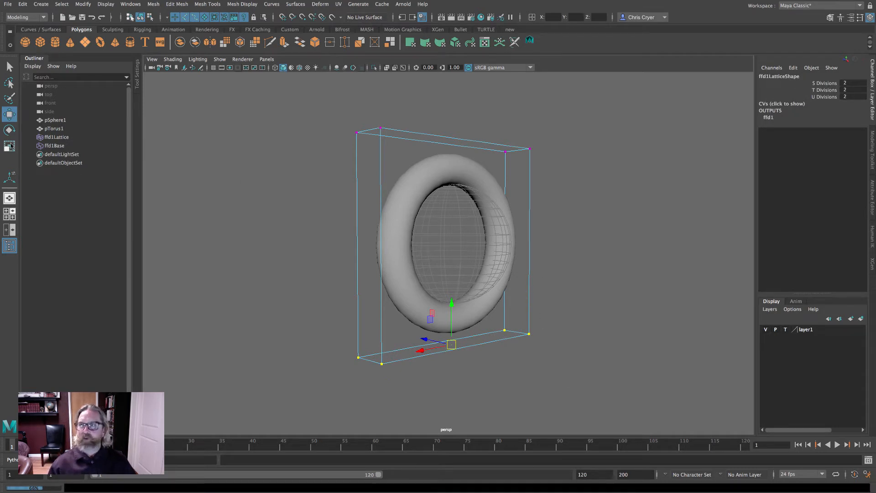
left_click_drag(424, 338, 292, 290)
left_click_drag(573, 294, 629, 302, "alt")
- Undo the lattice point scaling
left_click(434, 272)
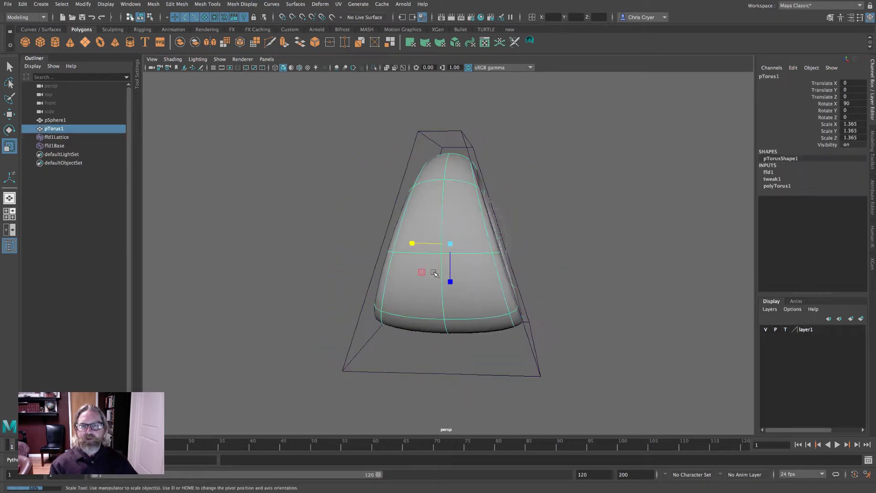
right_click_drag(441, 250, 416, 243)
left_click_drag(624, 293, 449, 250, "alt")
right_click_drag(448, 250, 483, 231)
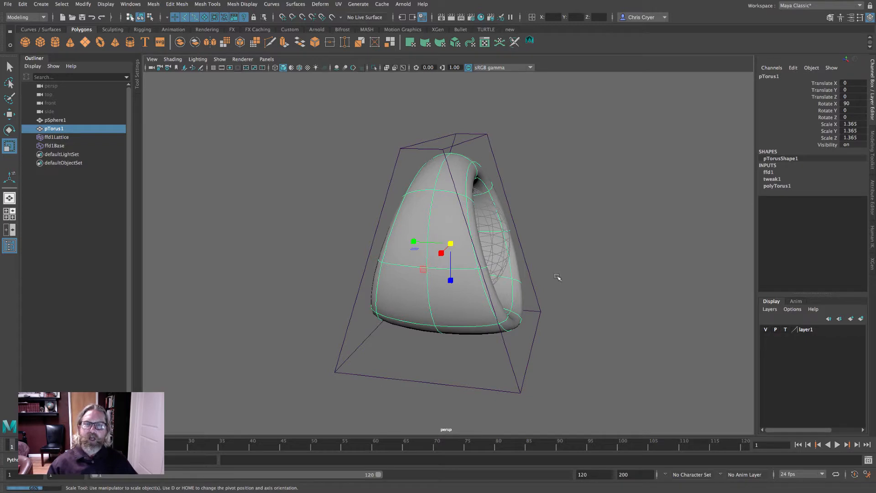
key("ctrl+z")
key("ctrl+z")
key("ctrl+z")
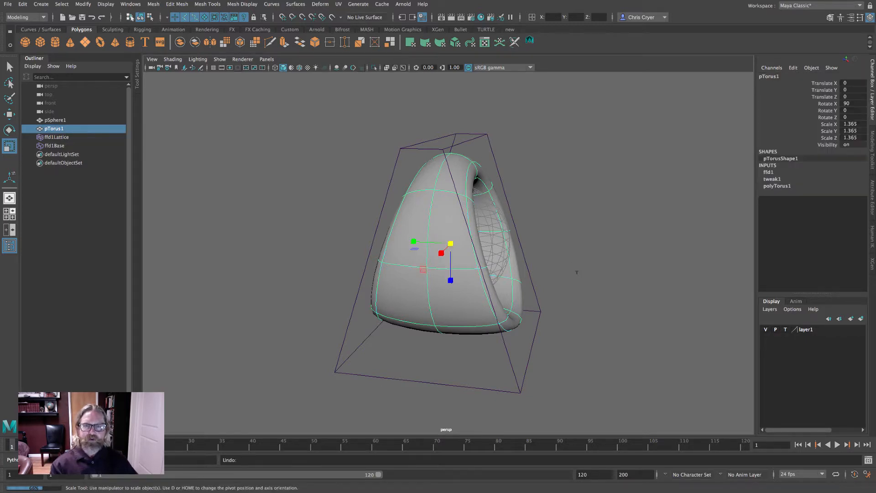
- Set the lattice's T Divisions to 3
left_click_drag(431, 301, 458, 292, "alt")
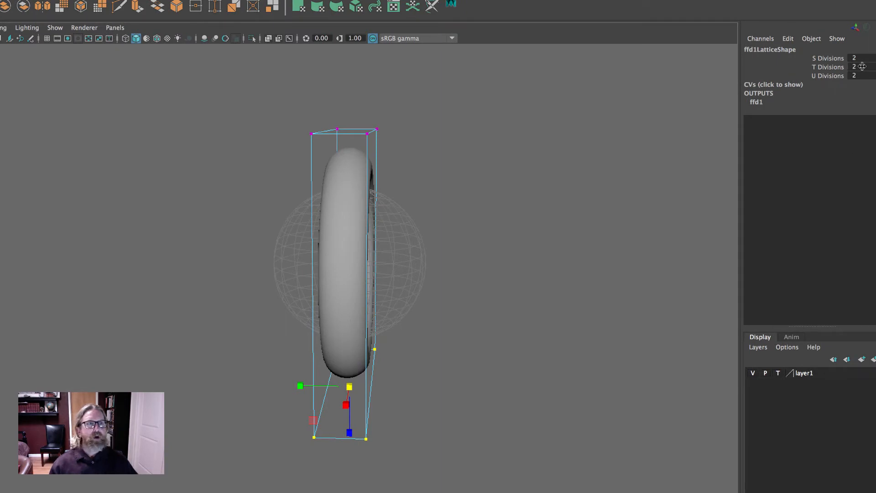
key("Return")
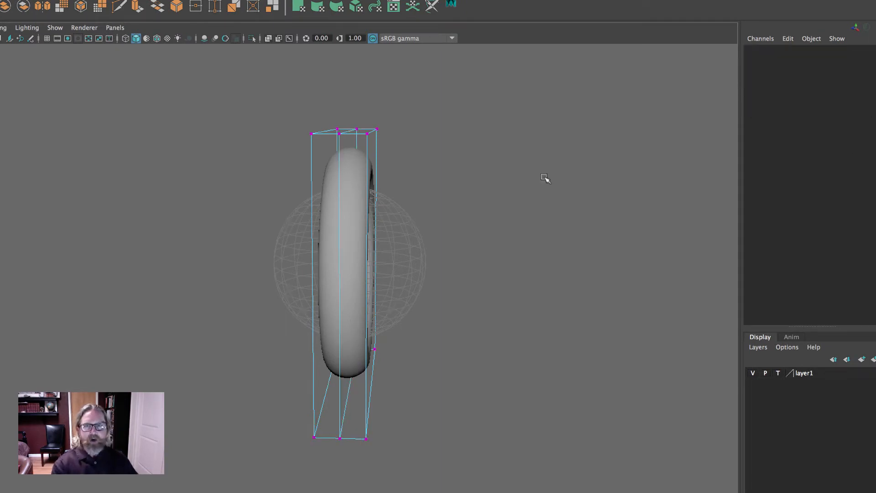
- Scale the lattice's bottom row of points outward to flare the torus into a cone shape
left_click_drag(251, 319, 541, 489)
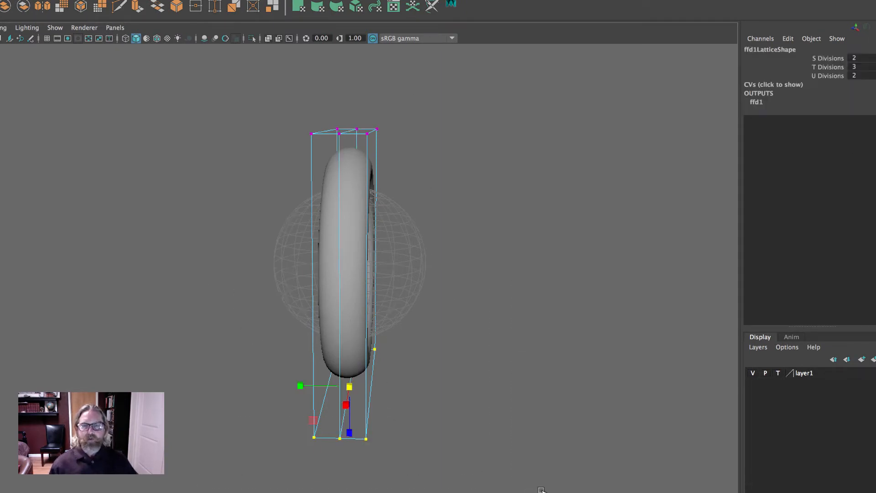
left_click_drag(299, 386, 101, 356)
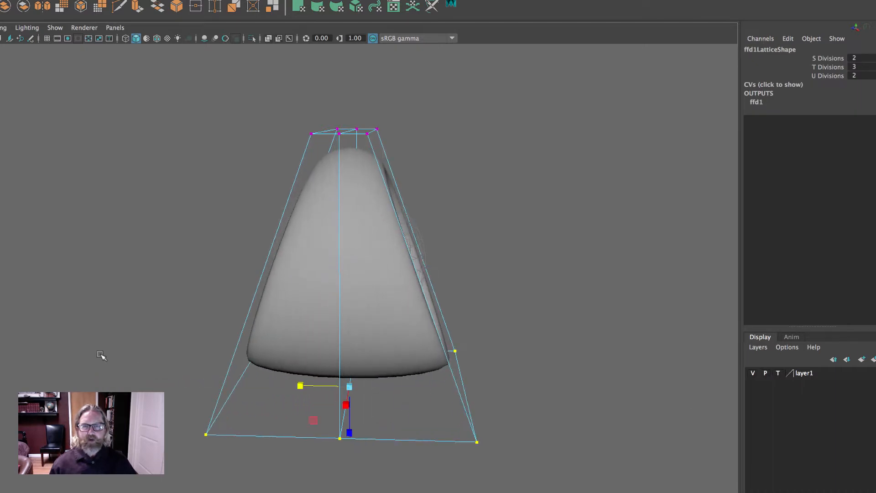
left_click_drag(541, 303, 549, 285, "alt")
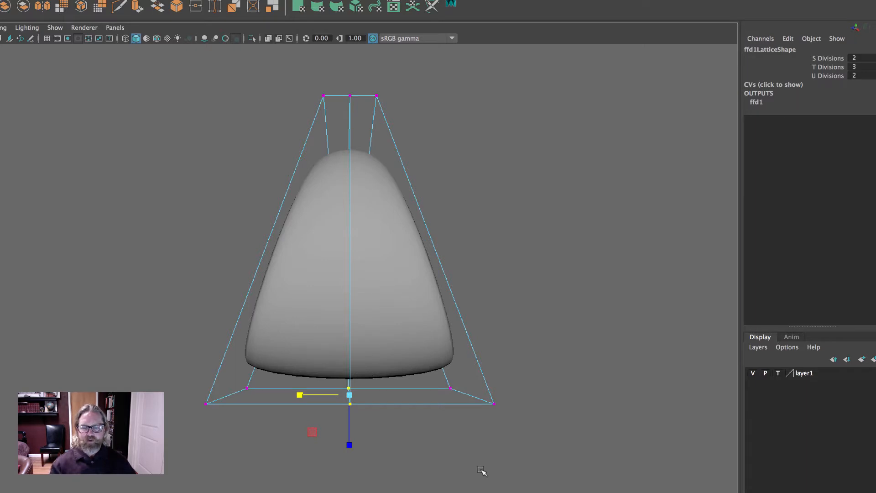
- Move the lattice's bottom row of points downward to stretch the cone shape
key("w")
left_click_drag(348, 341, 366, 376)
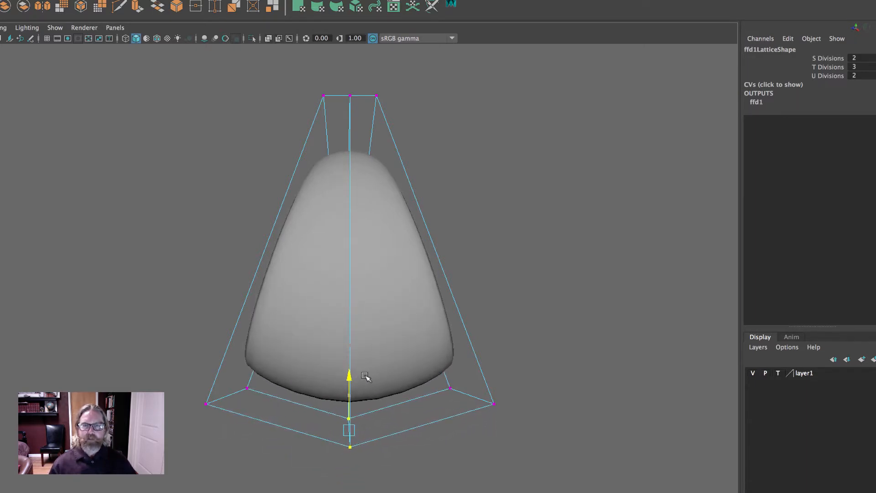
left_click_drag(597, 349, 502, 319, "alt")
right_click_drag(344, 137, 402, 120)
key("Delete")
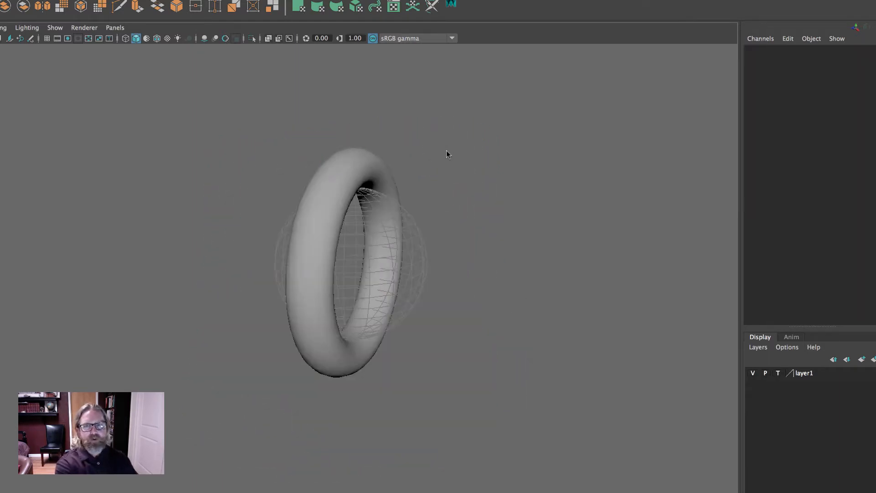
key("ctrl+z")
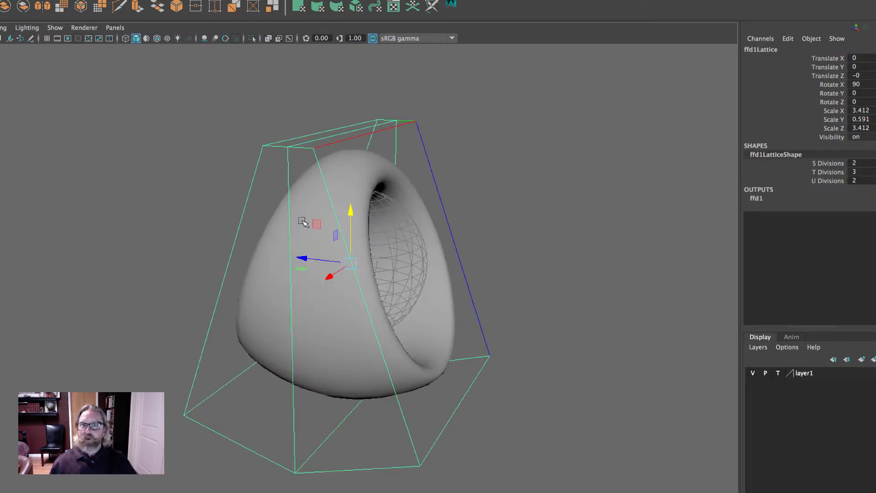
- Delete the torus's construction history to bake the lattice deformation into the mesh
left_click(261, 275)
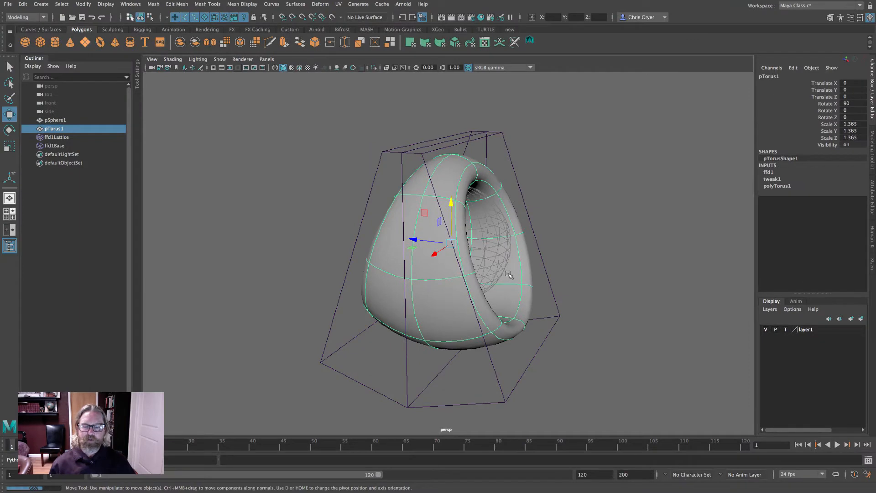
key("q")
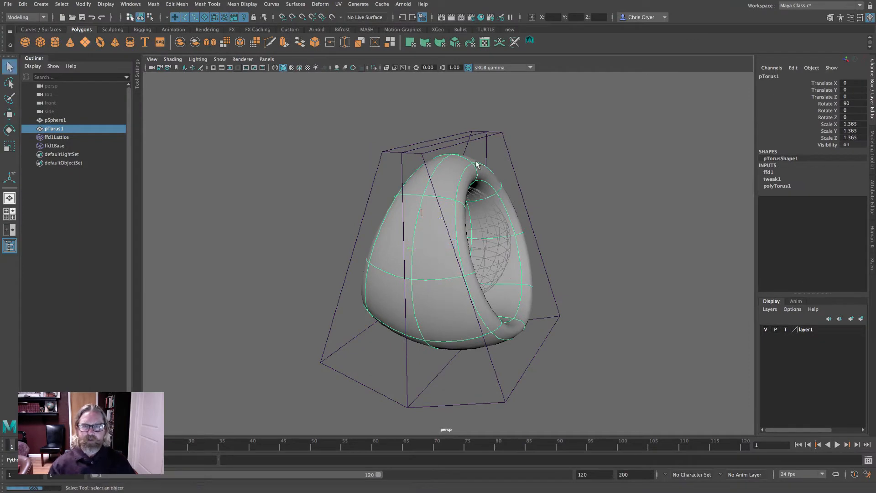
left_click(22, 4)
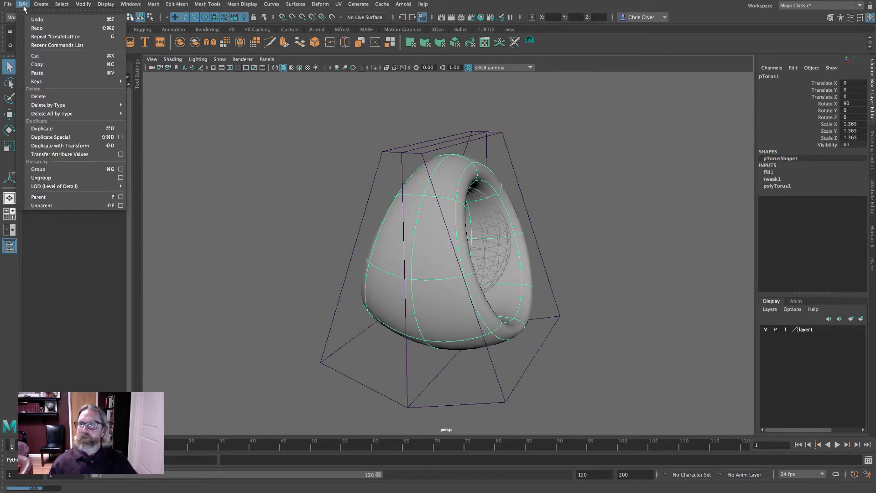
mouse_move(73, 105)
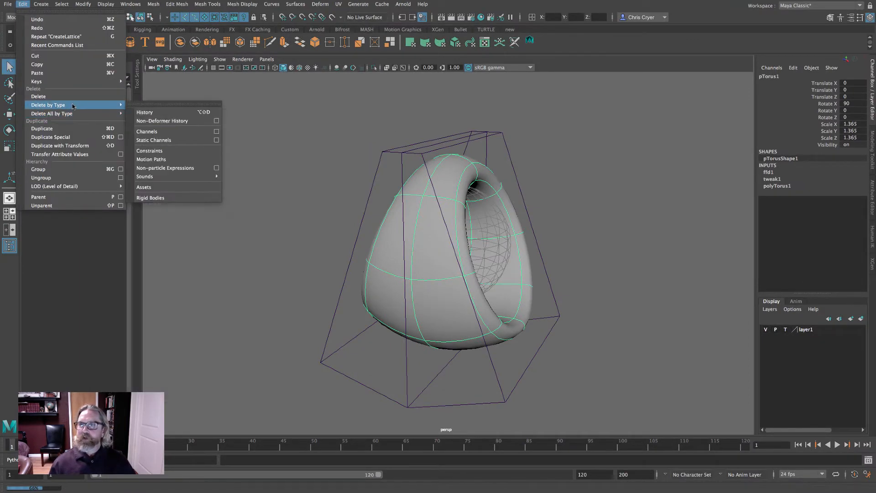
left_click(168, 112)
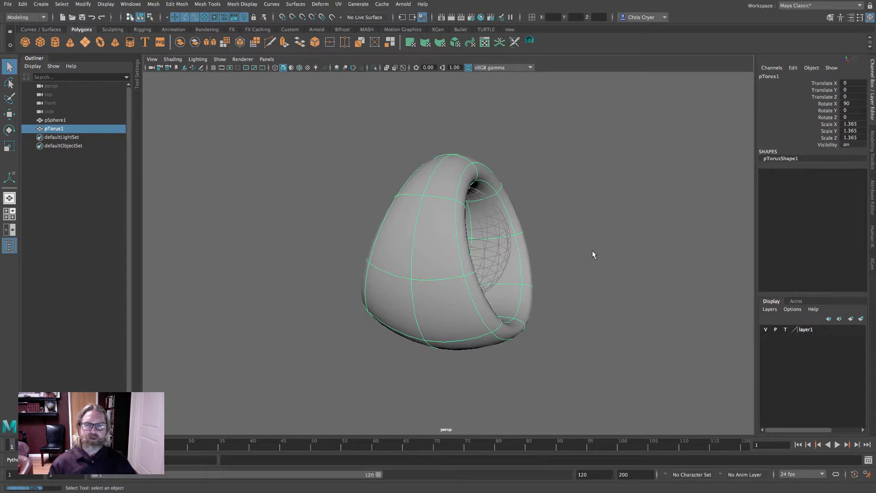
- Move the torus up in the front view to a Translate Y of about 0.16
left_click_drag(615, 231, 702, 239, "alt")
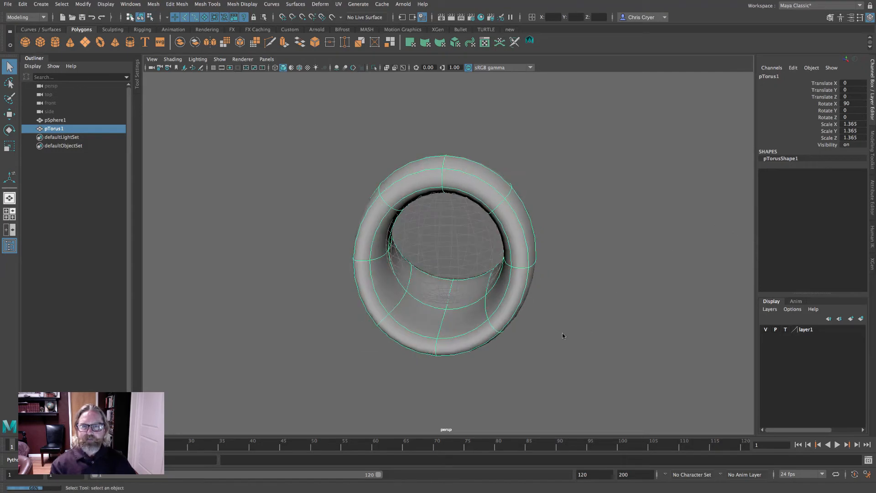
key("space")
key("space")
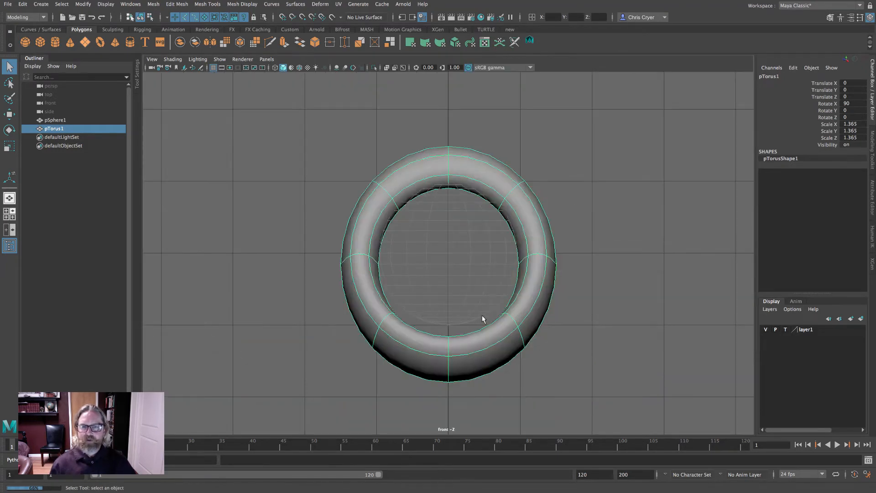
key("w")
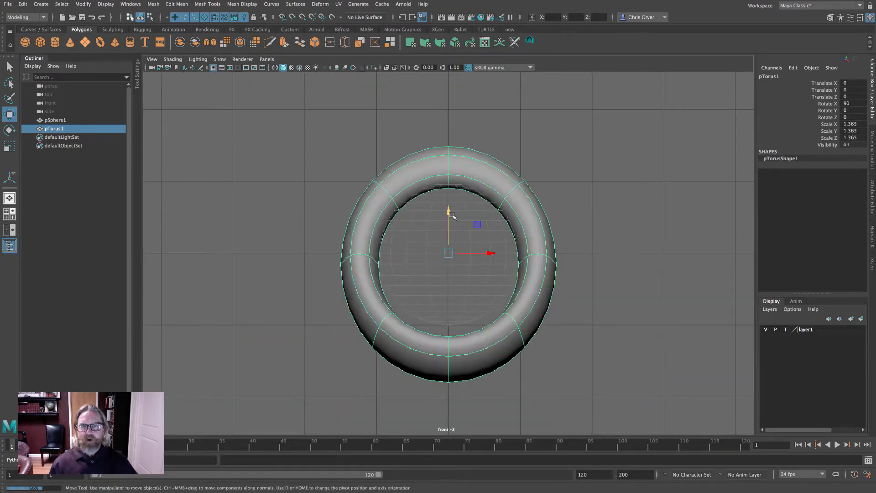
left_click_drag(449, 213, 451, 201)
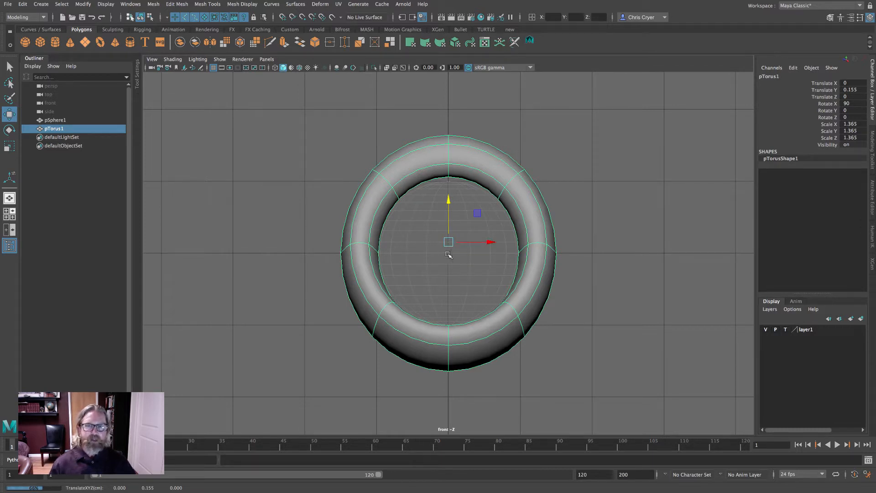
left_click_drag(448, 202, 450, 201)
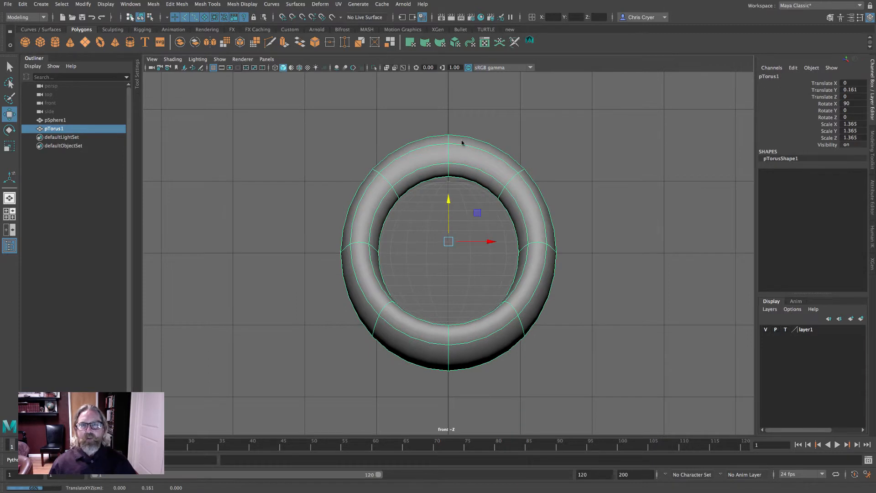
- Select the torus's top faces and delete them to open the ring
right_click_drag(461, 142, 561, 185)
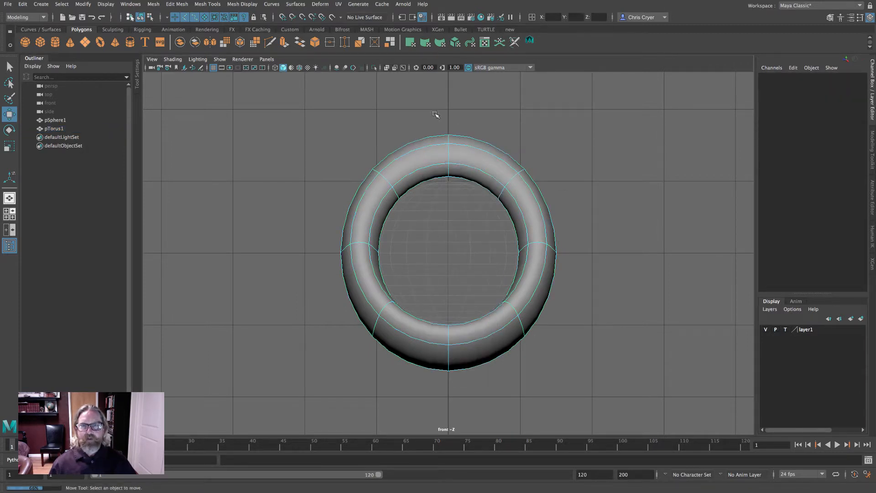
left_click_drag(460, 169, 460, 169)
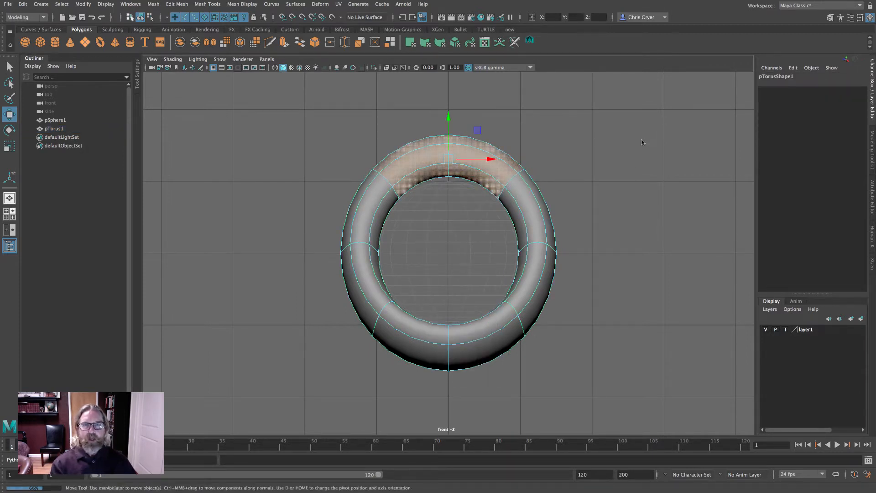
key("space")
left_click_drag(638, 142, 639, 96, "alt")
key("space")
left_click_drag(591, 153, 358, 198, "alt")
key("Delete")
- Select two border edges at an open end and bridge them
right_click(379, 181)
middle_click_drag(358, 198, 337, 239, "alt")
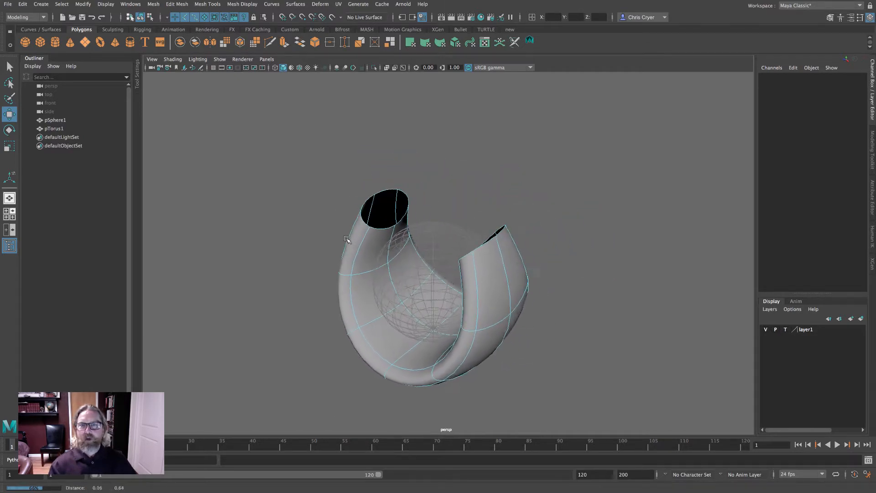
right_click_drag(337, 239, 396, 219, "alt")
left_click(340, 148)
key("1")
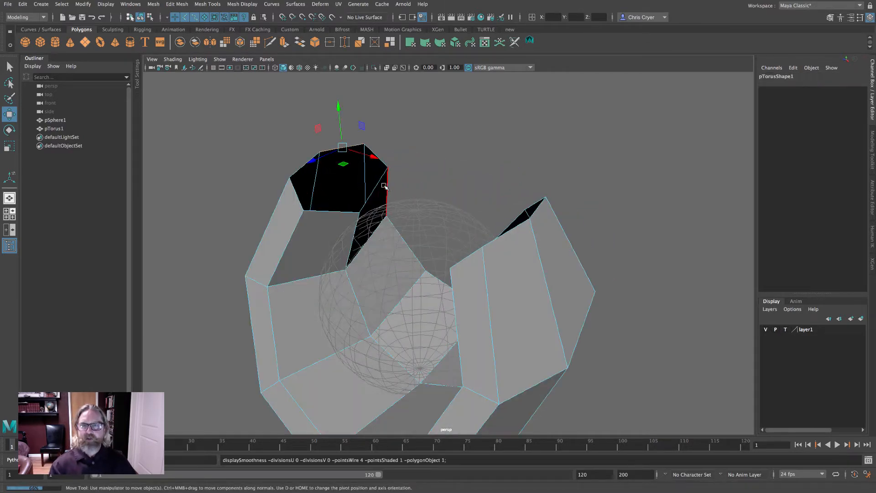
key("q")
left_click(872, 150)
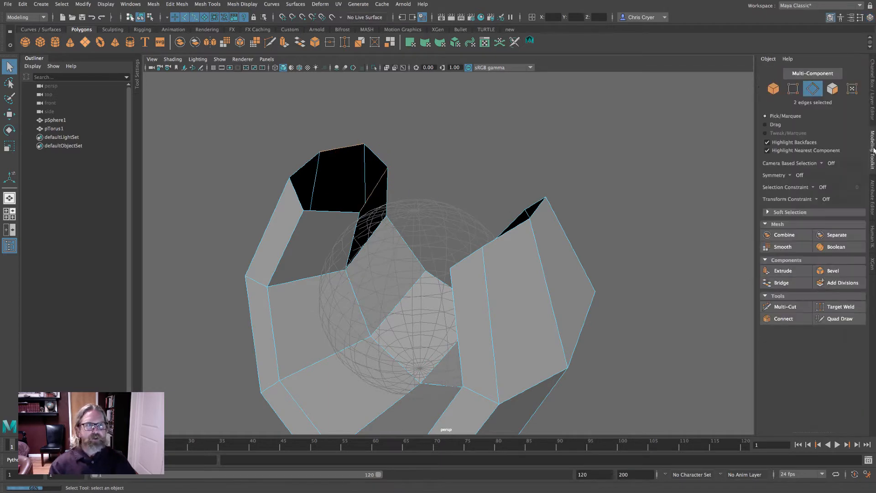
left_click(789, 285)
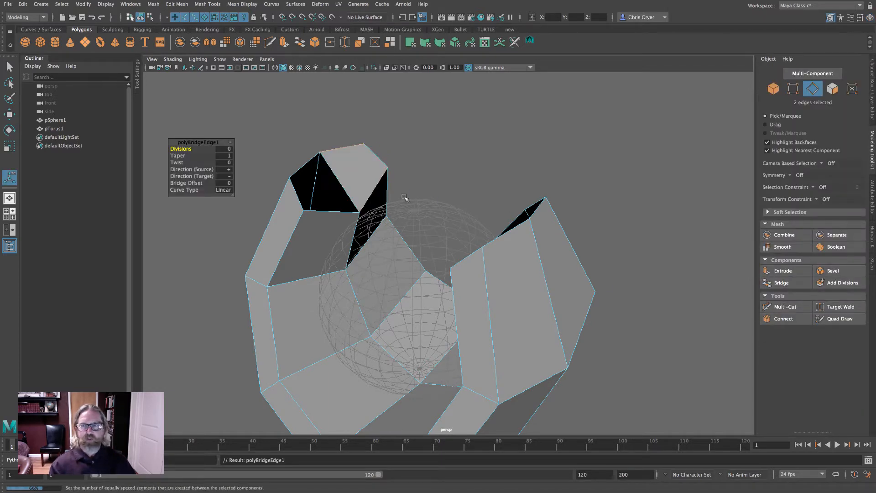
- Bridge two more pairs of border edges to cap both open ends
left_click(301, 167)
left_click(329, 211, "shift")
left_click(555, 244, "shift")
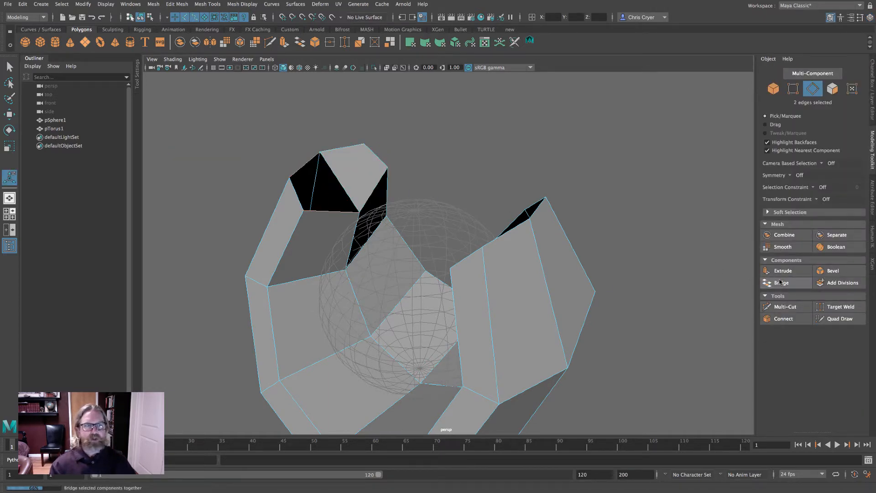
left_click(781, 282)
left_click_drag(707, 274, 593, 233, "alt")
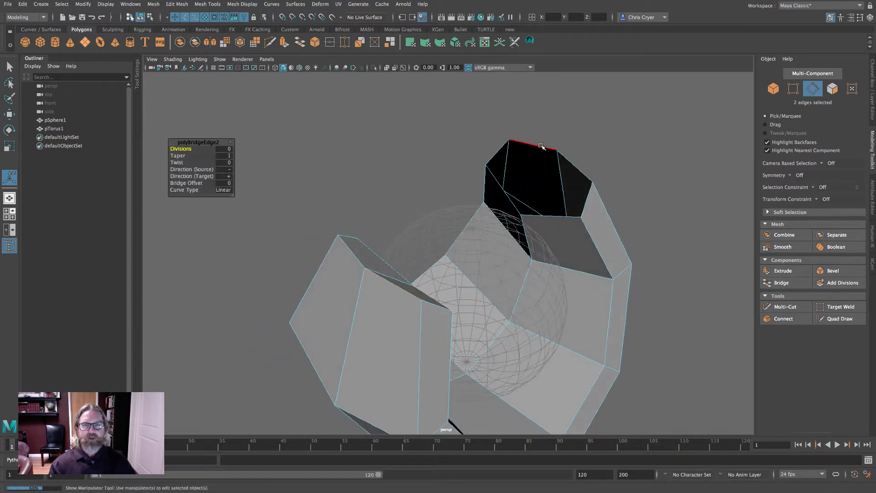
left_click(572, 220, "shift")
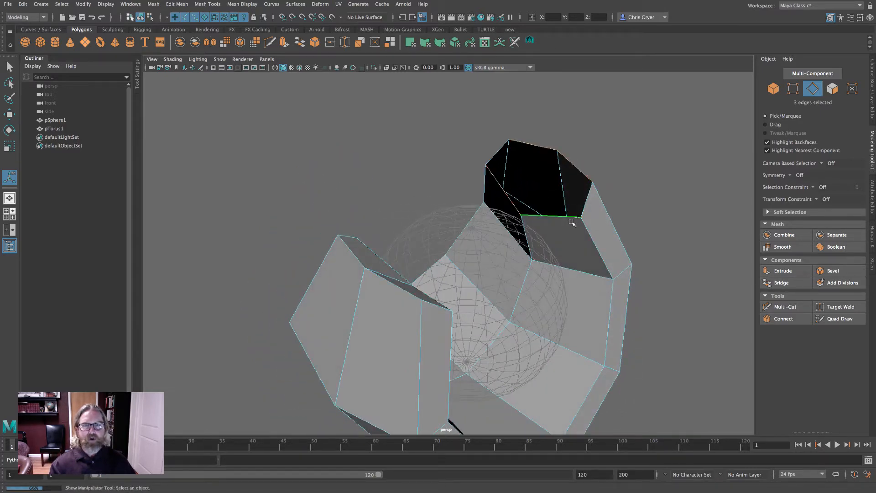
left_click(781, 282)
left_click_drag(655, 218, 602, 193, "alt")
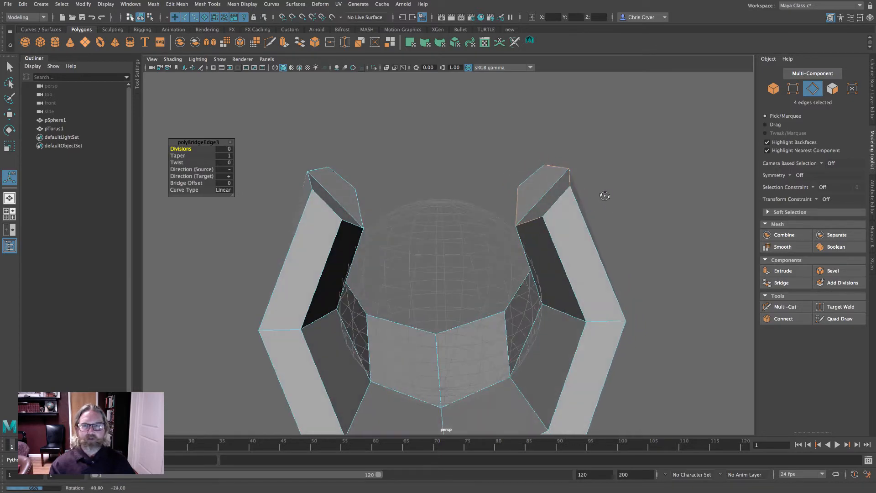
- Select the vertices at both open ends in the front view and move them slightly down
key("space")
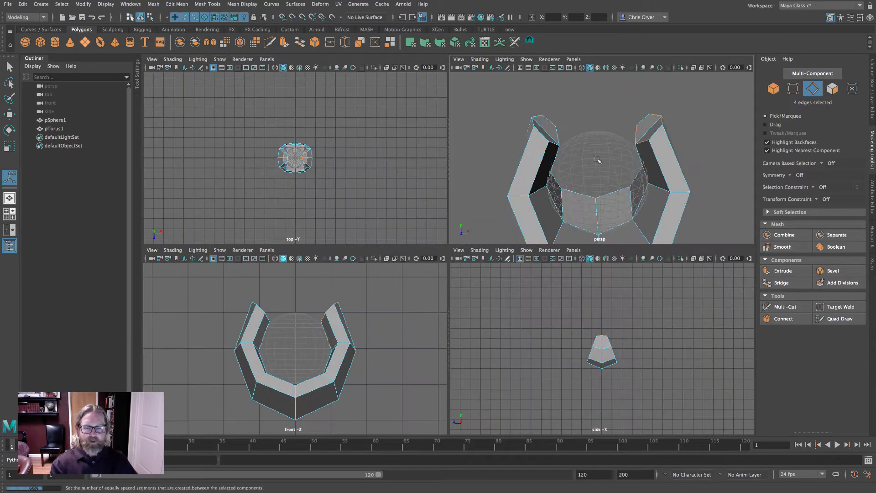
key("3")
key("4")
key("space")
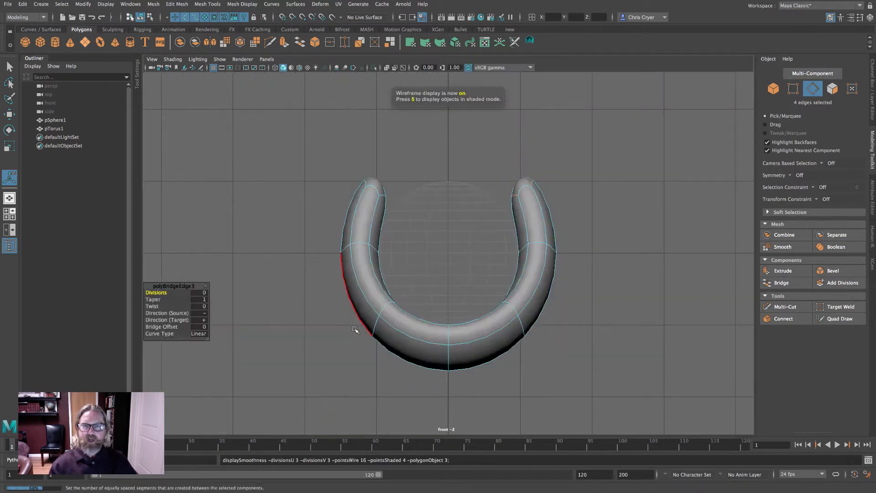
right_click_drag(362, 190, 320, 188)
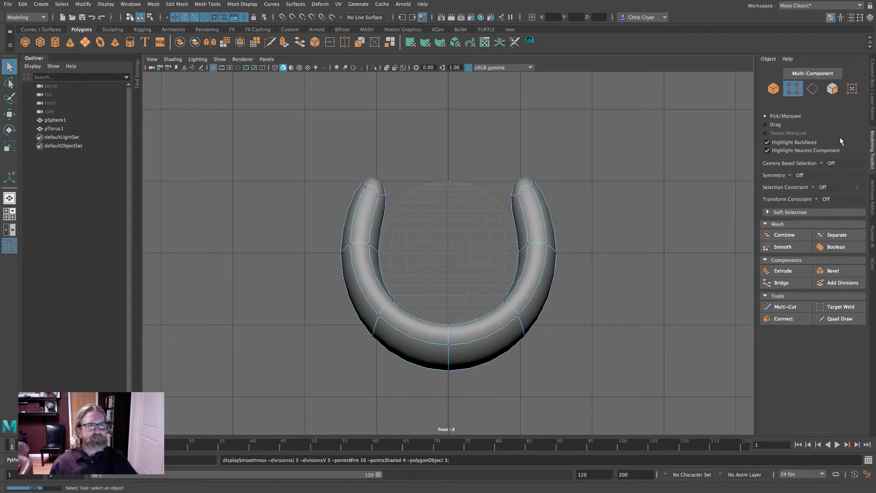
right_click_drag(538, 207, 303, 143)
left_click_drag(300, 141, 586, 226)
key("w")
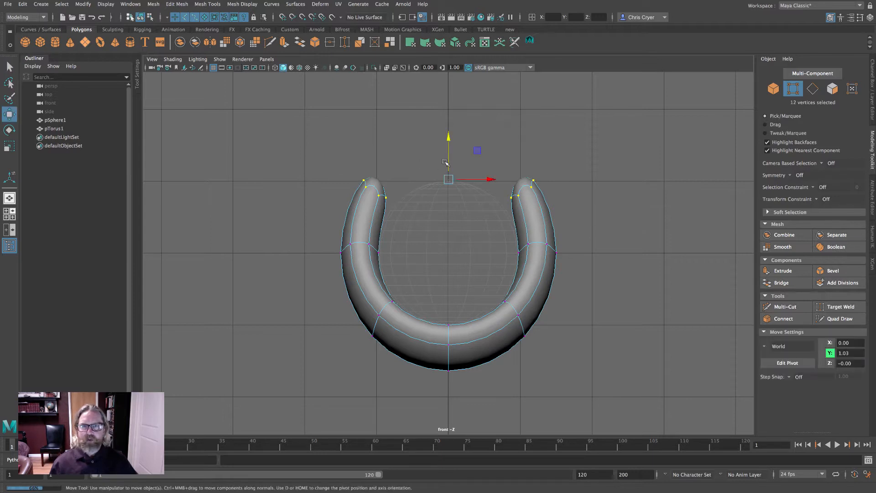
left_click_drag(449, 141, 450, 149)
- Scale the torus along Z to about 1.23
right_click_drag(524, 209, 564, 190)
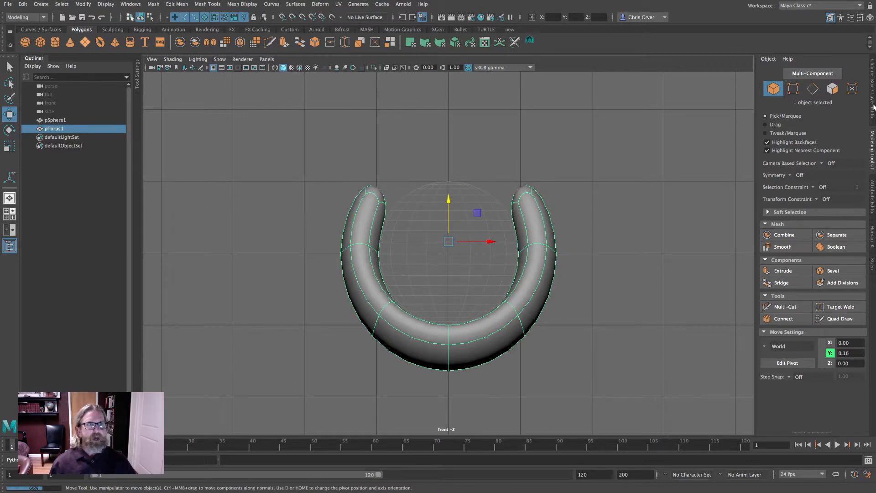
left_click(9, 147)
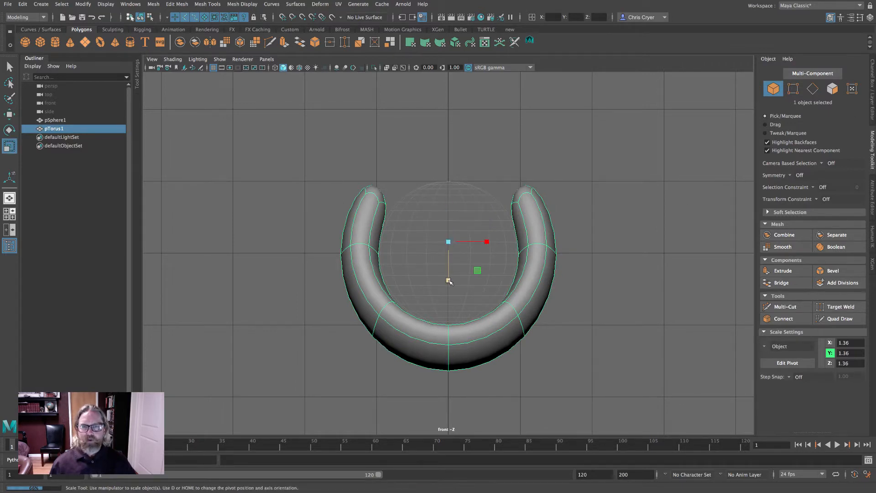
left_click_drag(450, 281, 449, 273)
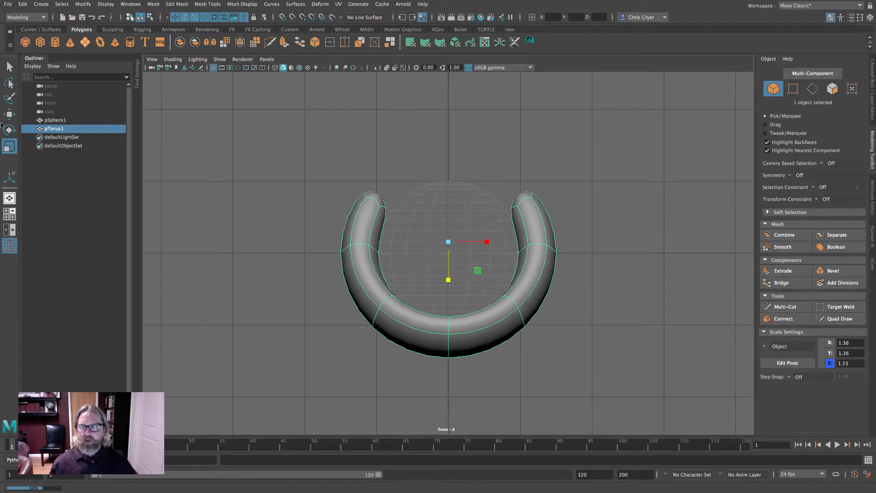
- Move the torus down to a Translate Y of about 0.08
left_click(9, 114)
left_click_drag(449, 202, 448, 207)
left_click(588, 187)
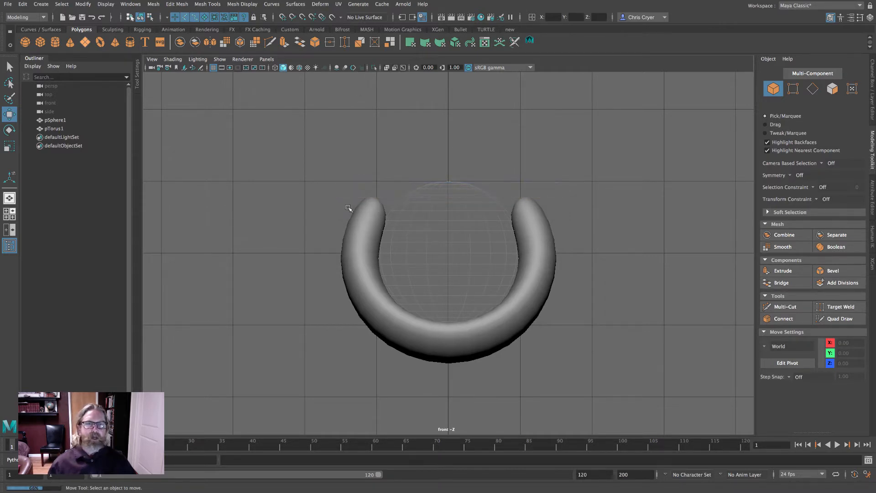
left_click(376, 218)
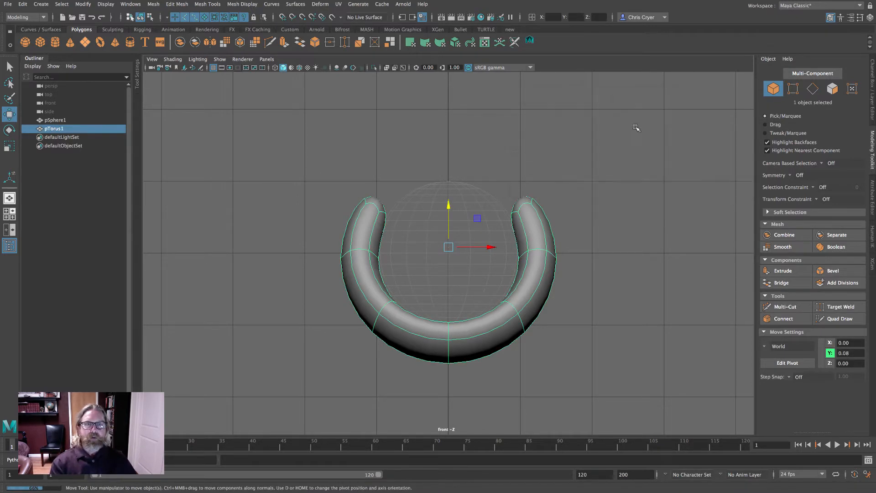
key("space")
key("space")
scroll(571, 184, "down", 3)
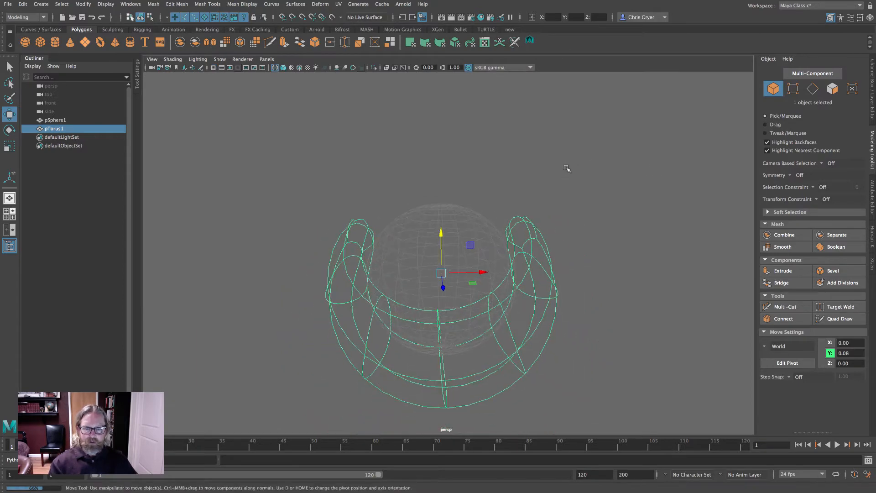
key("6")
mouse_move(645, 190)
left_mouse_down("alt")
mouse_move(542, 179)
mouse_move(460, 187)
mouse_move(607, 178)
mouse_move(625, 128)
mouse_move(634, 134)
left_mouse_up("alt")
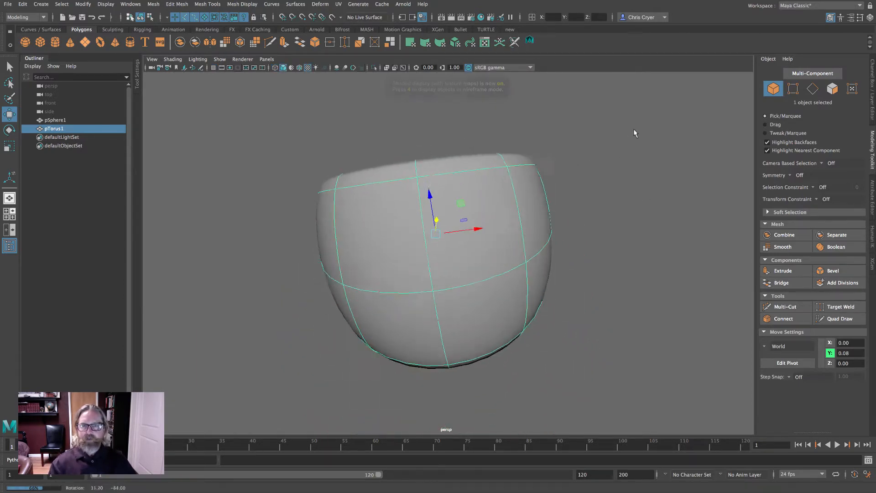
right_click_drag(365, 220, 390, 244)
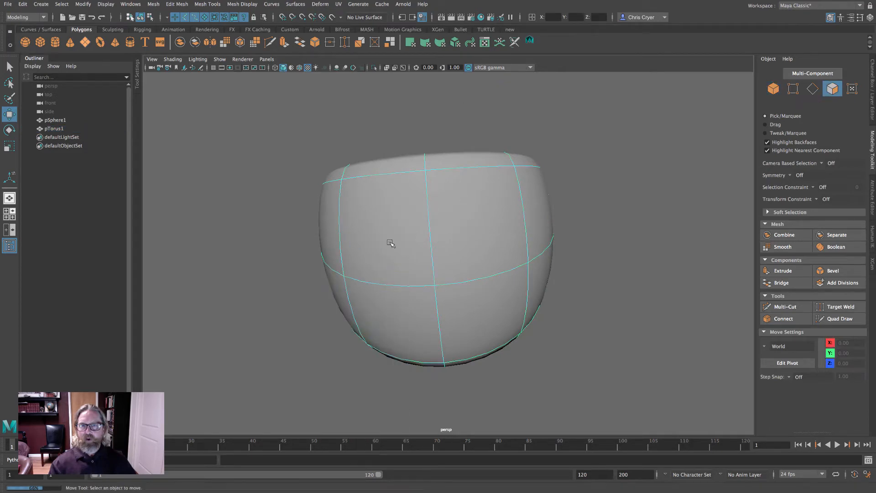
left_click(390, 243)
left_click(463, 243, "shift")
left_click(409, 319, "shift")
left_click(455, 313, "shift")
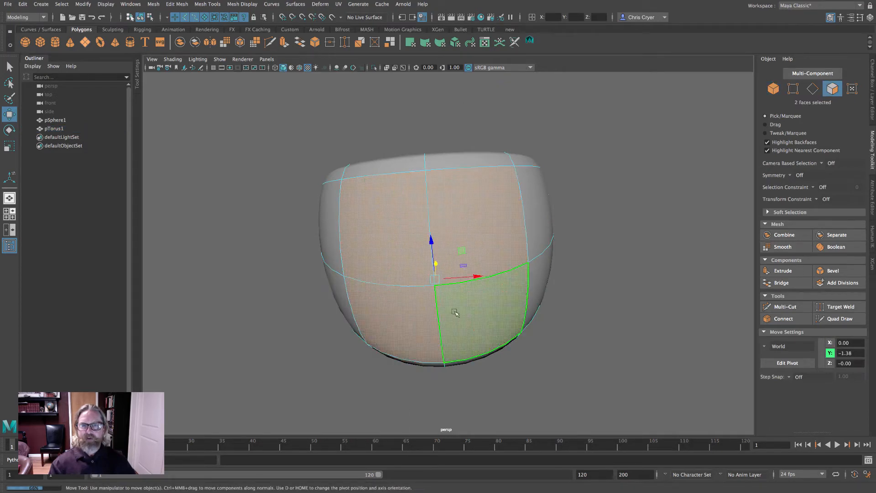
left_click_drag(454, 313, 322, 262, "alt")
key("space")
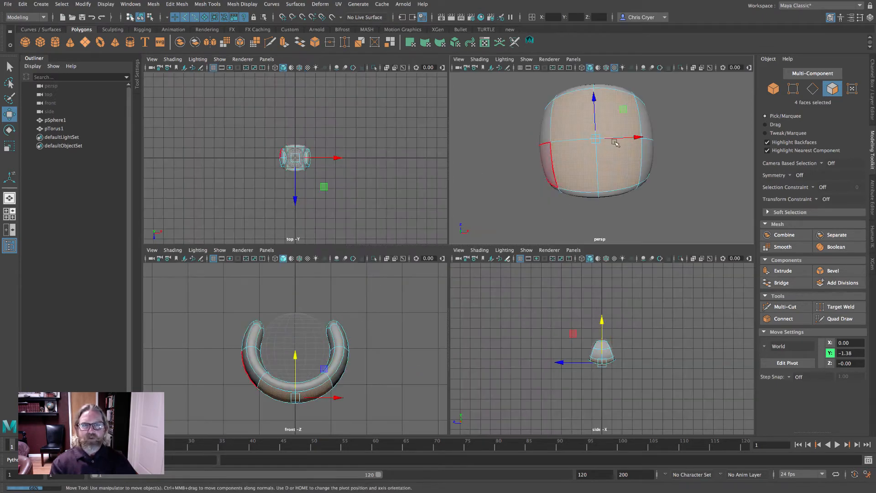
key("space")
right_click_drag(487, 169, 534, 153)
left_click_drag(570, 172, 592, 186, "alt")
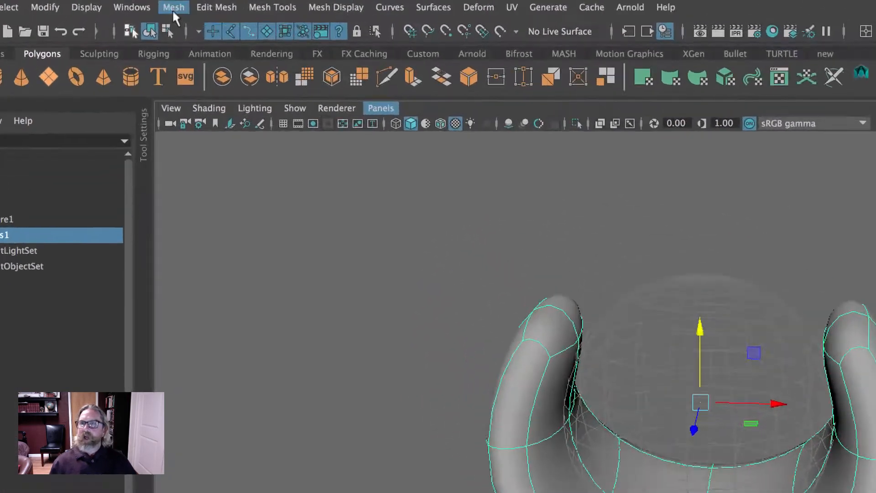
- Apply Smooth to the whole torus mesh once
left_click(174, 13)
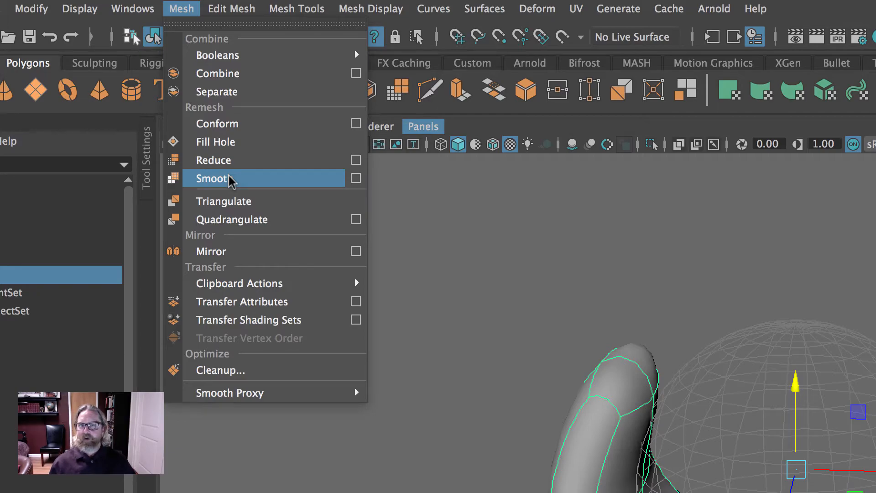
left_click(229, 180)
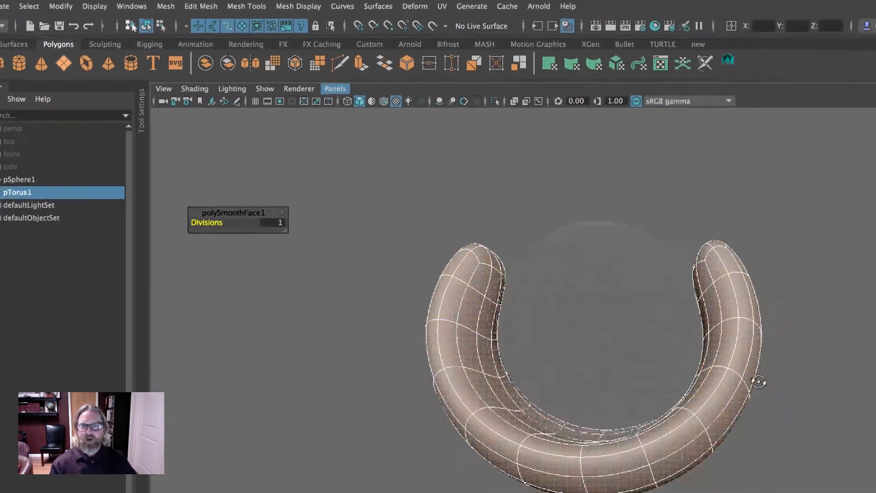
left_click_drag(501, 214, 553, 207, "alt")
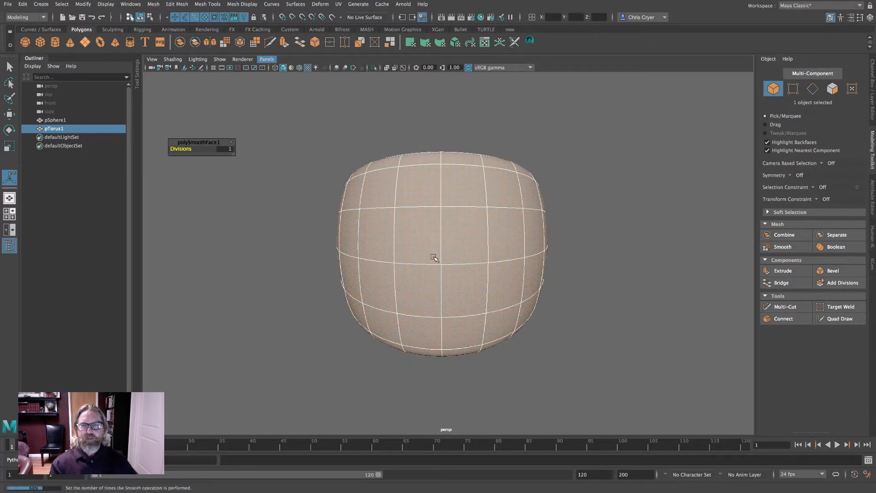
- Select four faces at the front centre of the smoothed mesh and inspect them in the top wireframe view
right_click_drag(420, 241, 421, 251)
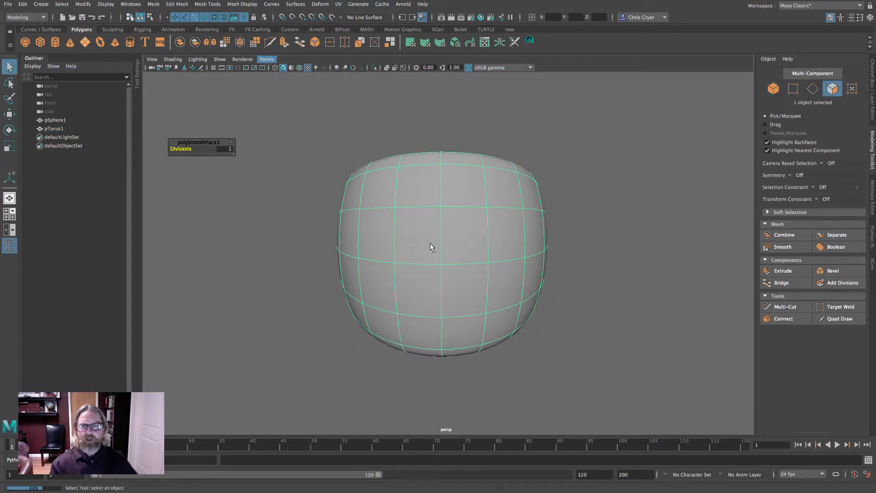
left_click(431, 245)
left_click(459, 244, "shift")
left_click(427, 281, "shift")
left_click(507, 299, "shift")
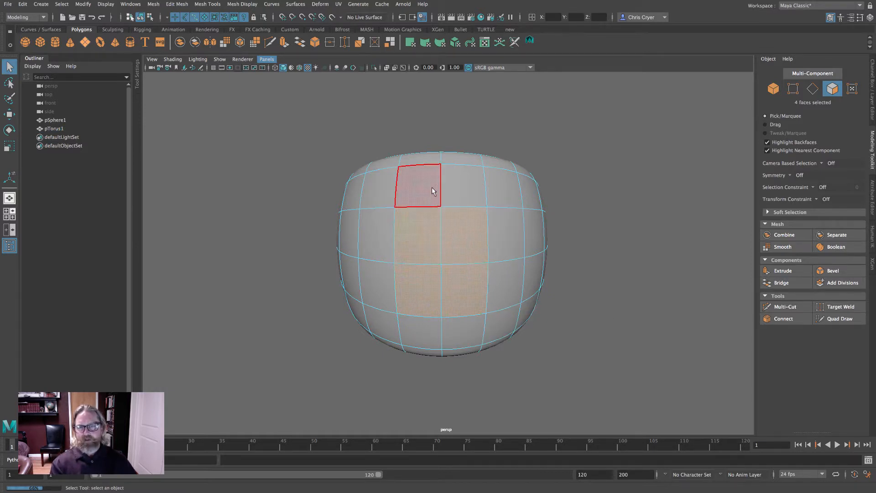
key("space")
key("space")
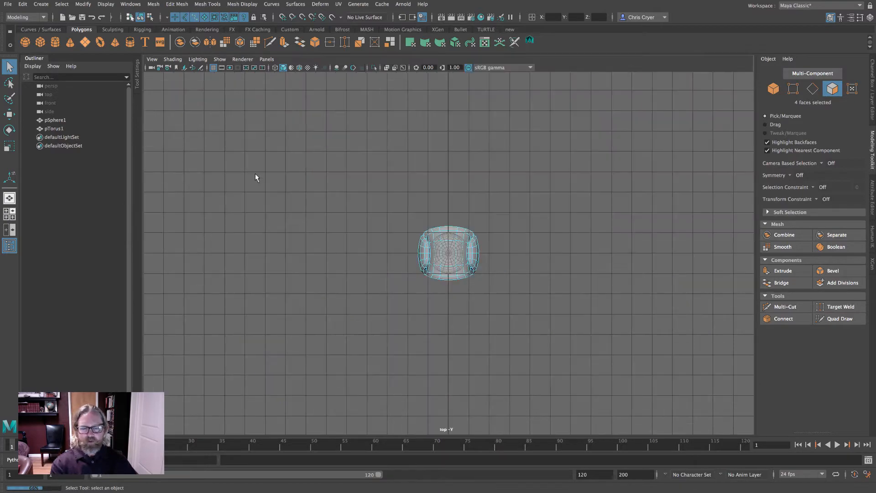
key("4")
key("f")
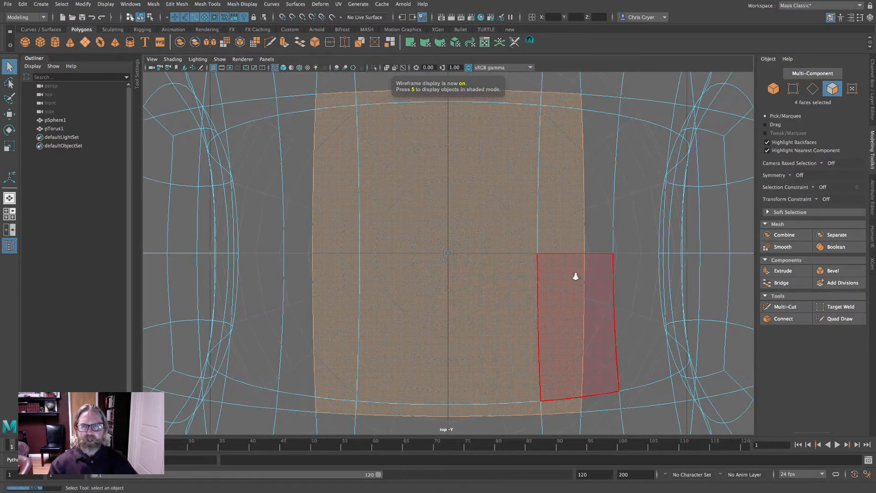
right_click_drag(574, 272, 636, 286, "alt")
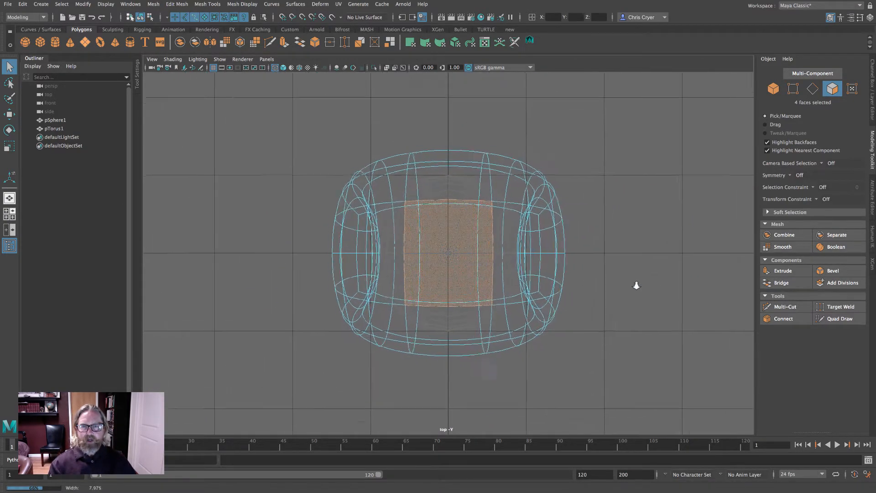
right_click_drag(493, 152, 523, 140)
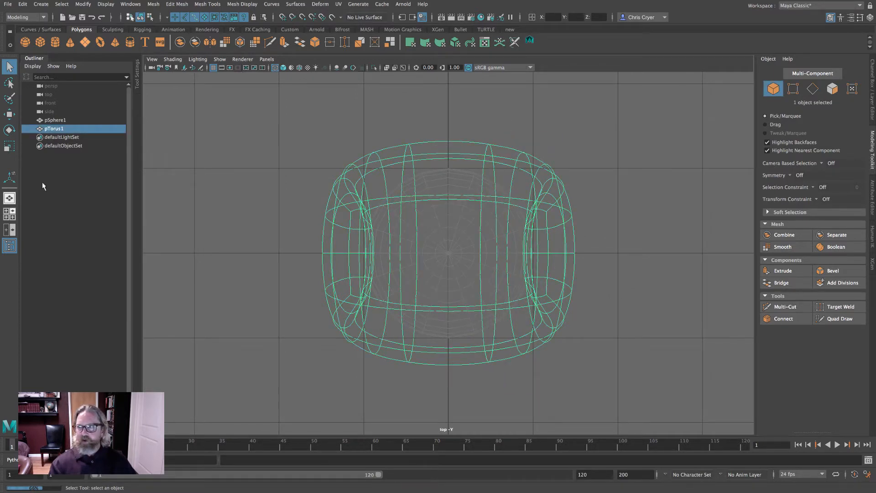
- Reselect the four front centre faces and try scaling them in the top view
left_click(9, 147)
left_click_drag(448, 291, 448, 288)
key("space")
key("space")
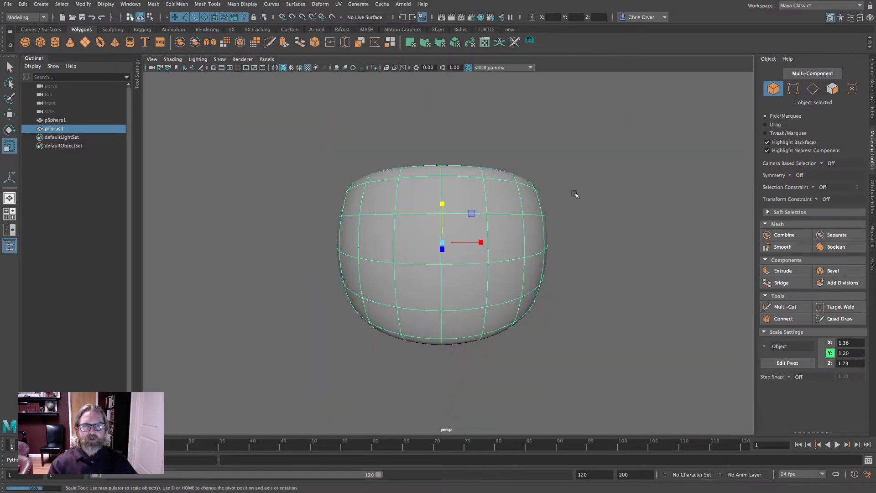
right_click_drag(488, 211, 487, 231)
left_click(424, 235)
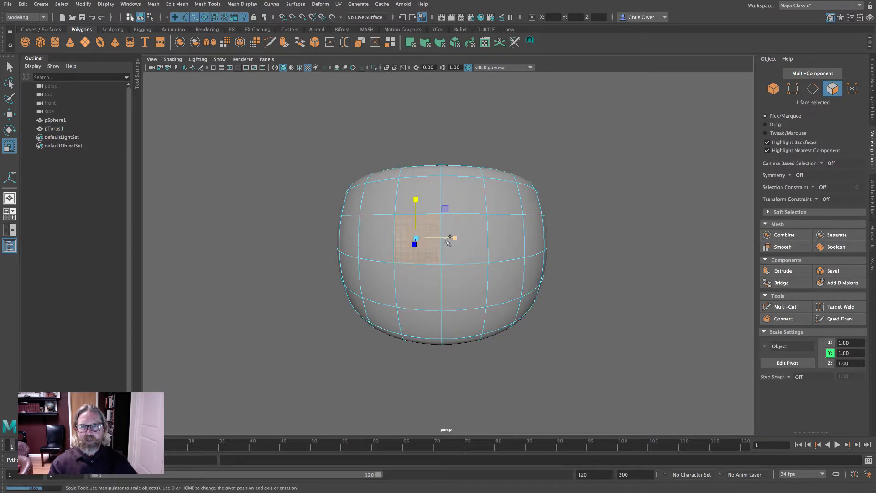
left_click(470, 241, "shift")
left_click(416, 290, "shift")
left_click(464, 288, "shift")
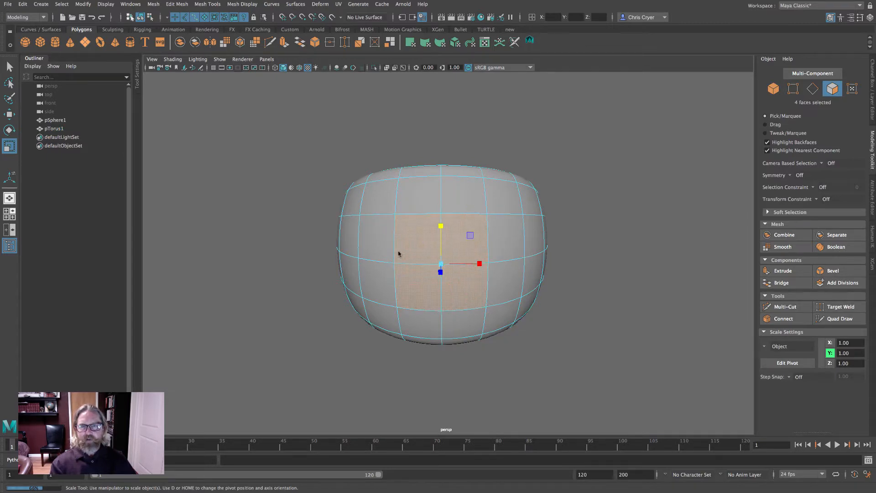
key("space")
key("space")
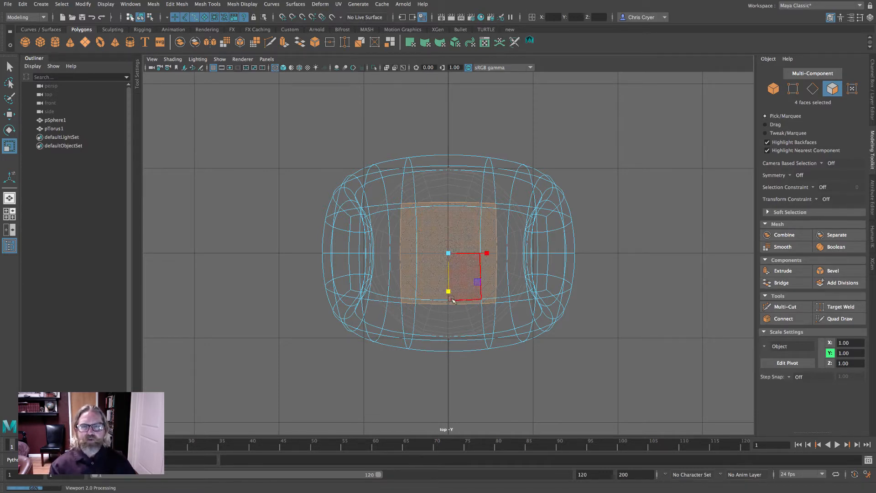
left_click_drag(450, 296, 450, 291)
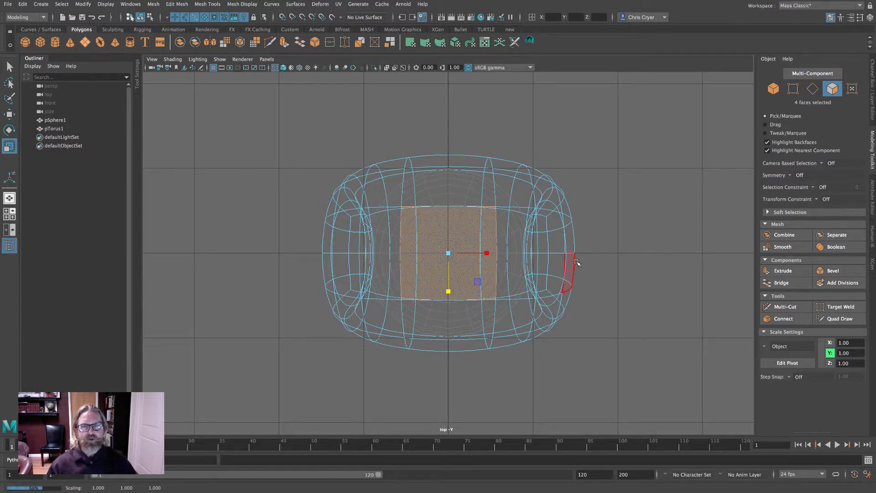
right_click_drag(524, 206, 600, 209)
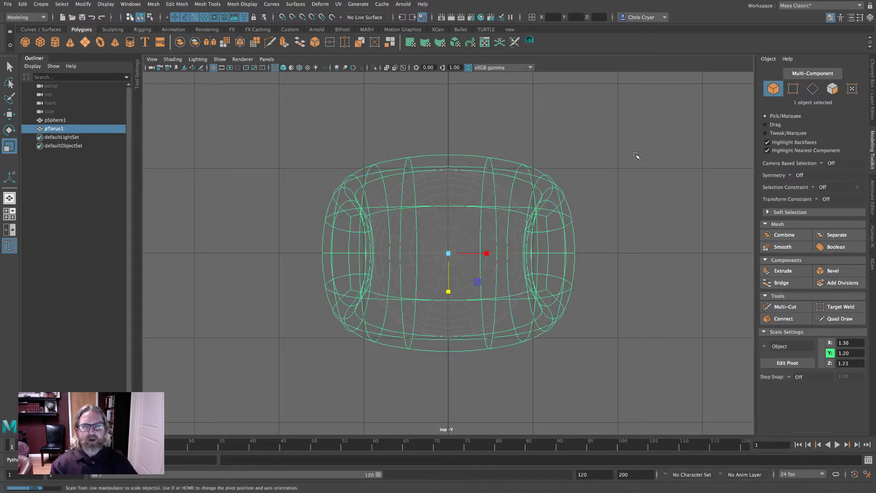
- Inspect the selected four faces from several angles in wireframe and shaded display
key("space")
key("space")
left_click_drag(591, 248, 574, 239, "alt")
right_click_drag(420, 228, 419, 248)
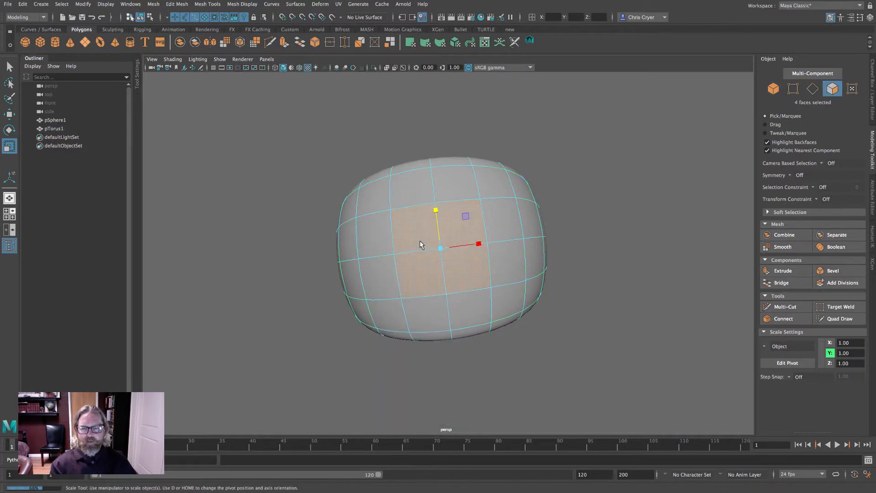
key("q")
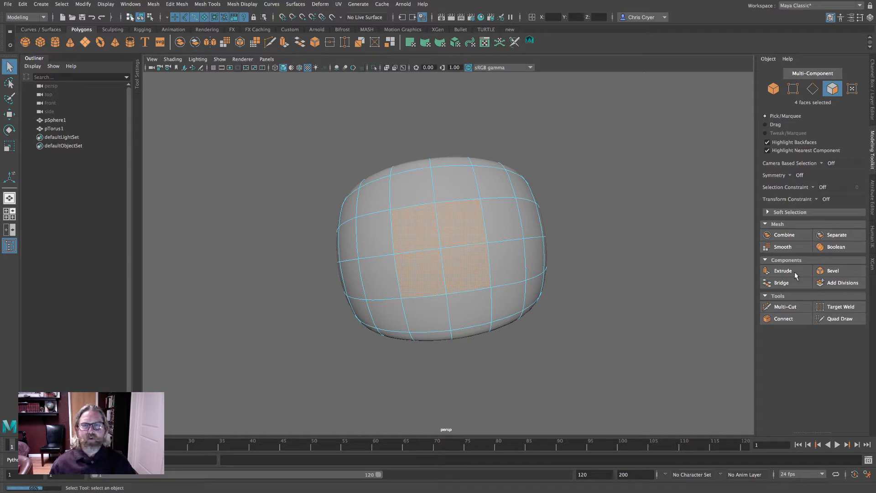
left_click_drag(597, 163, 622, 176, "alt")
key("4")
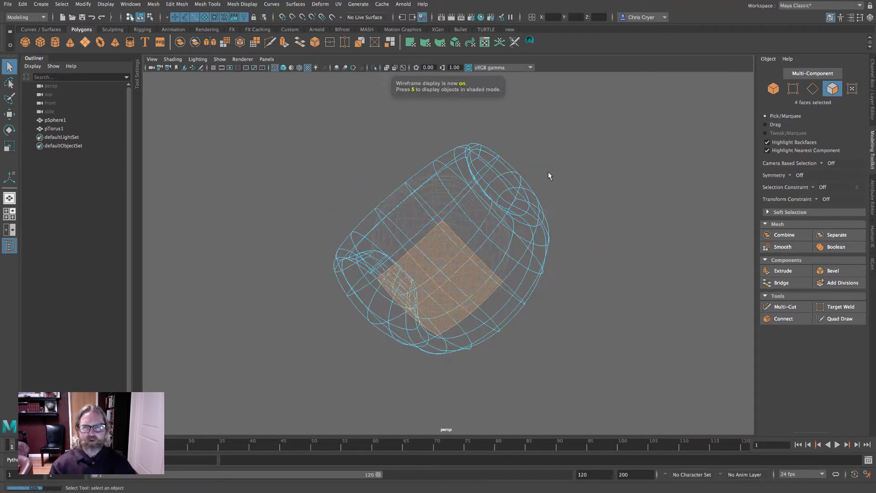
mouse_move(549, 176)
left_mouse_down("alt")
mouse_move(626, 206)
mouse_move(610, 231)
mouse_move(579, 193)
mouse_move(623, 192)
left_mouse_up("alt")
key("6")
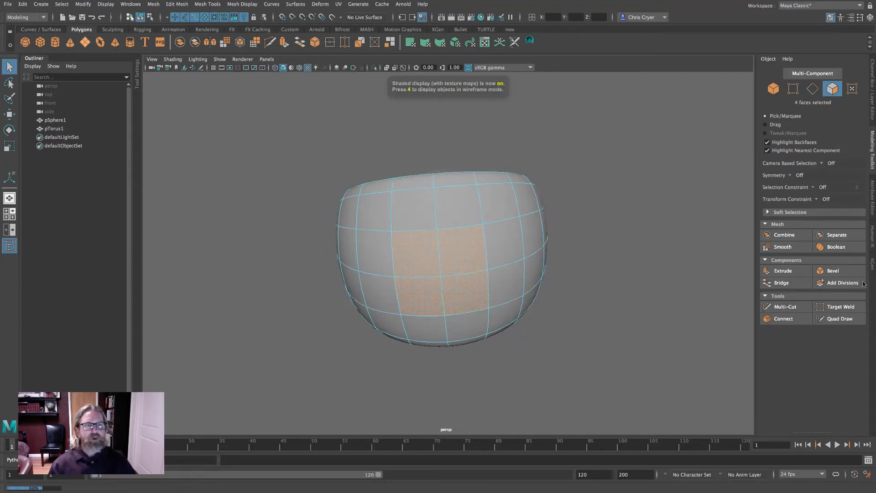
- Extrude the four selected faces with an offset of 0.1 to inset them
left_click(778, 271)
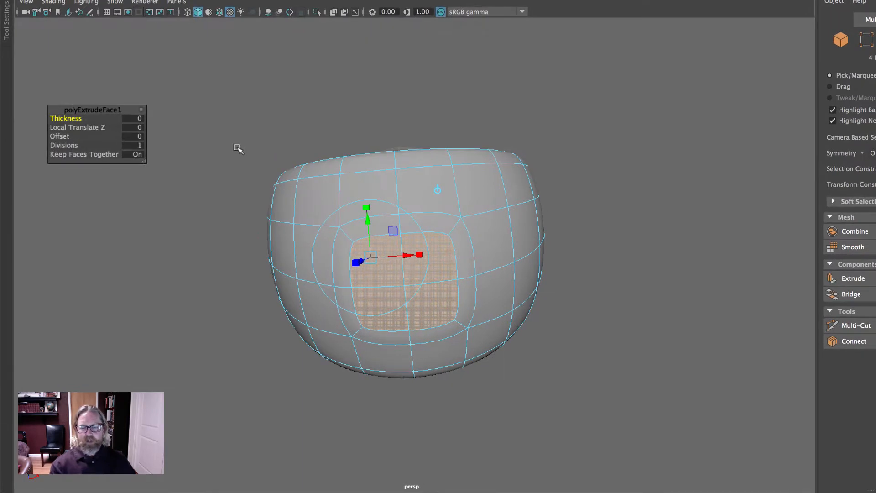
key("1")
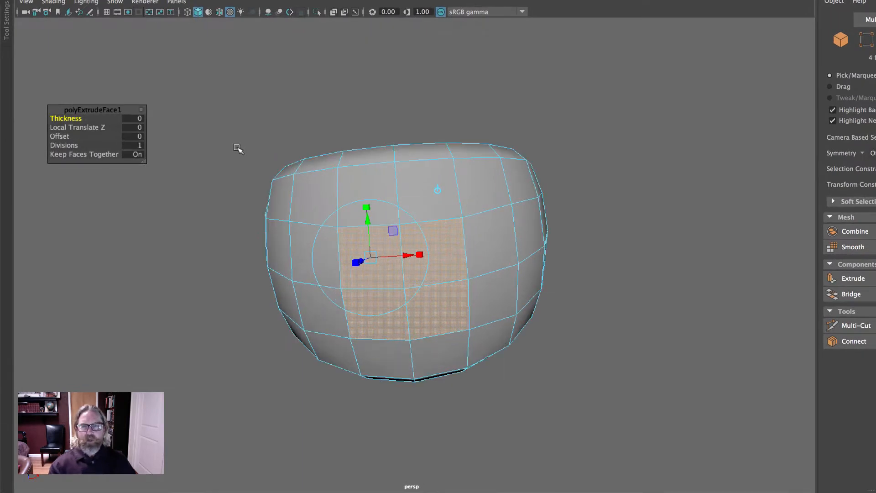
left_click(133, 136)
type("0.1")
key("Return")
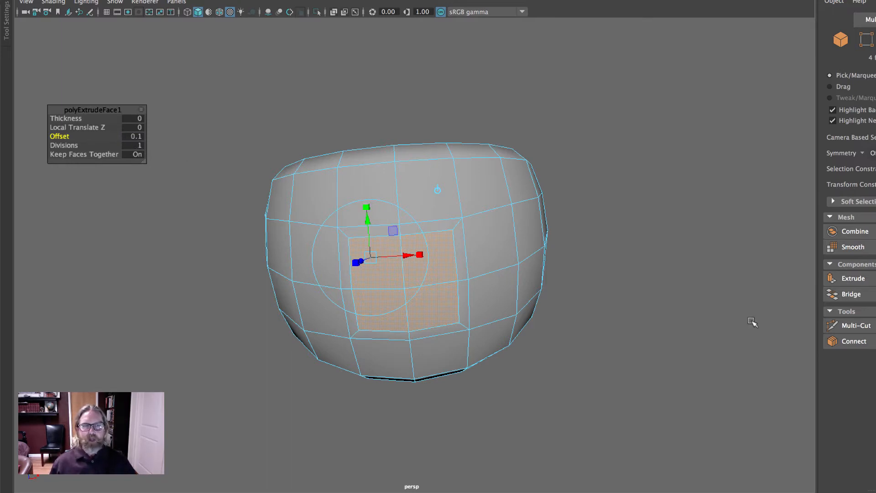
- Extrude the inset faces again and pull them outward into a long rectangular stem
left_click(856, 280)
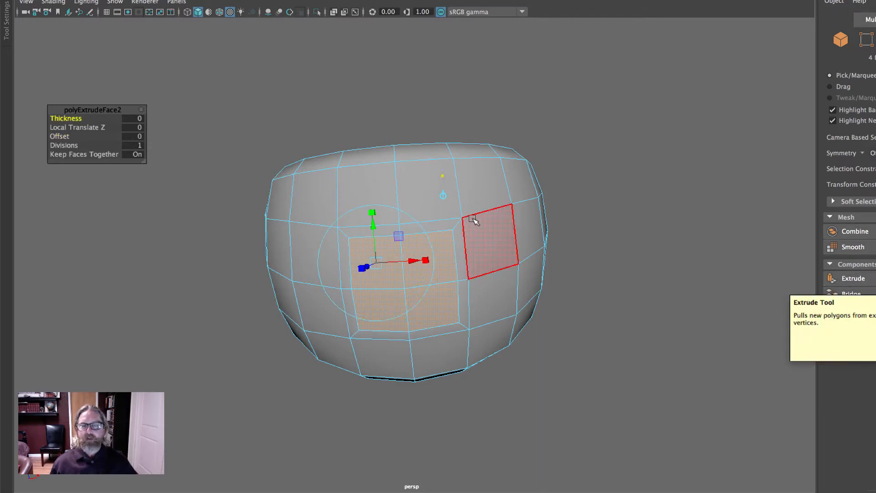
left_click(440, 195)
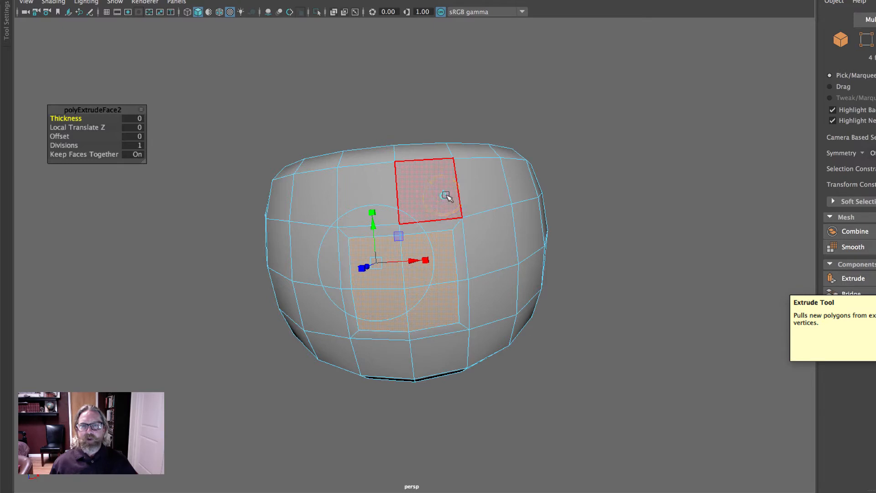
left_click(445, 196)
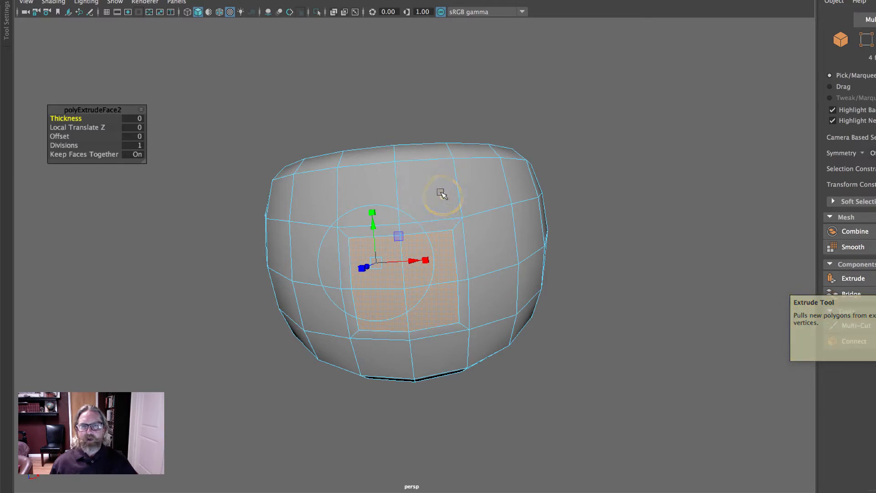
left_click(442, 194)
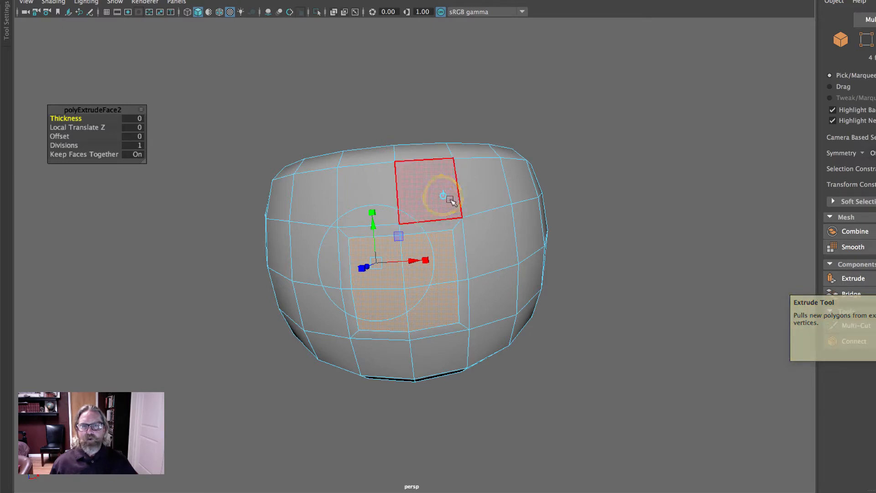
left_click(442, 195)
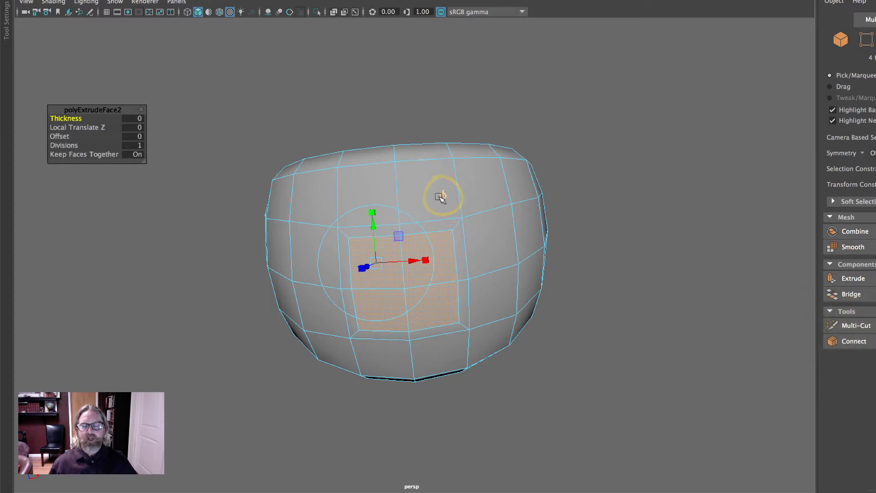
left_click(445, 195)
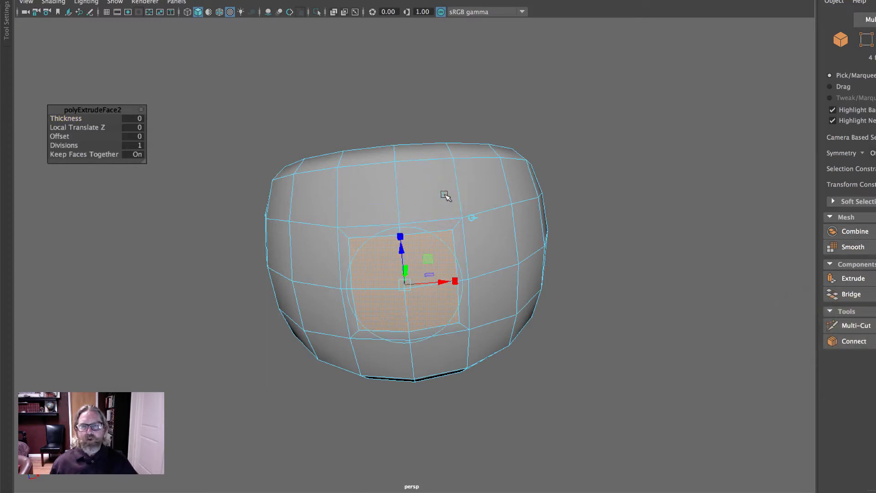
left_click_drag(592, 212, 604, 289, "alt")
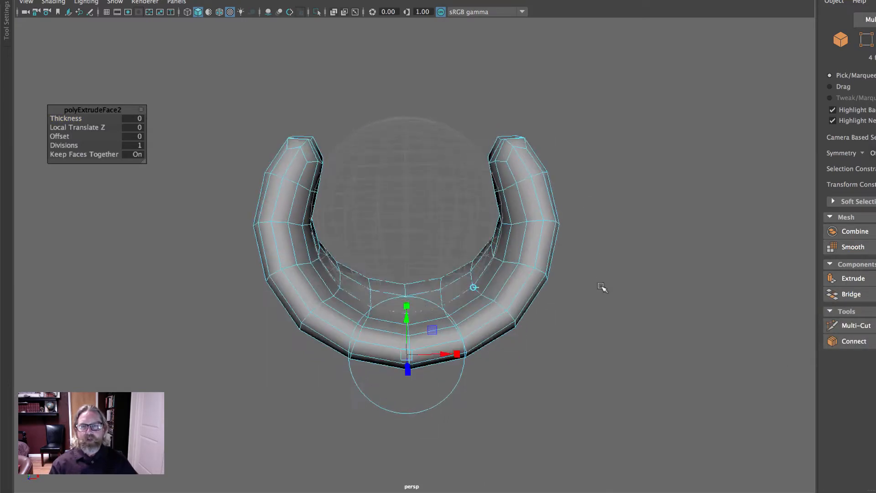
middle_click_drag(616, 276, 656, 148, "alt")
left_click_drag(447, 191, 471, 330)
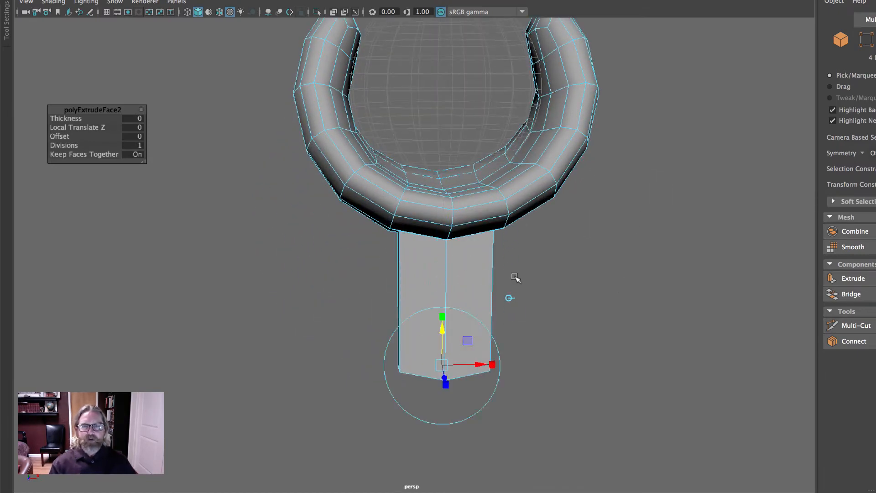
- Select the vertices at the stem's end and scale them flat to level the end
left_click_drag(516, 278, 511, 258, "alt")
middle_click_drag(510, 258, 525, 209, "alt")
right_click_drag(479, 233, 454, 235)
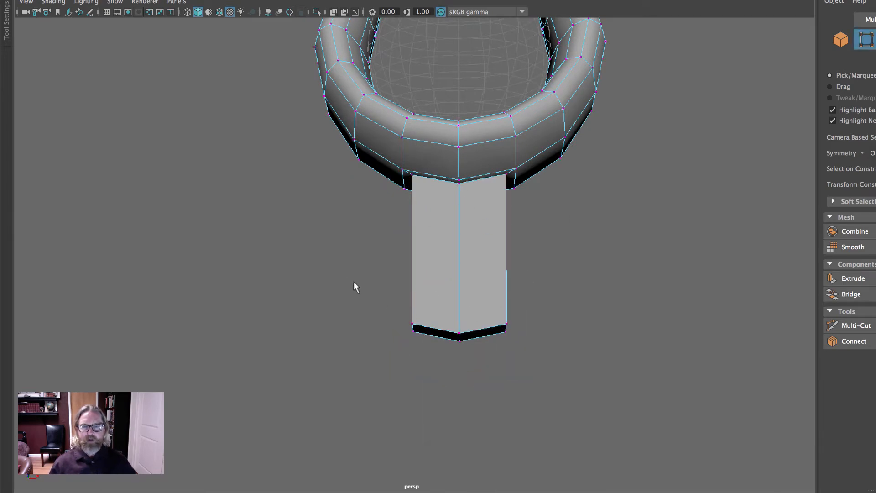
left_click_drag(328, 277, 605, 375)
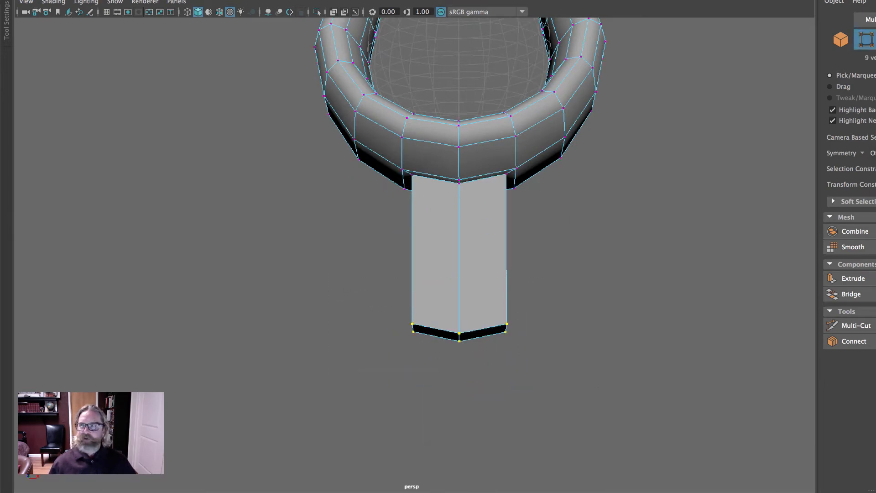
key("r")
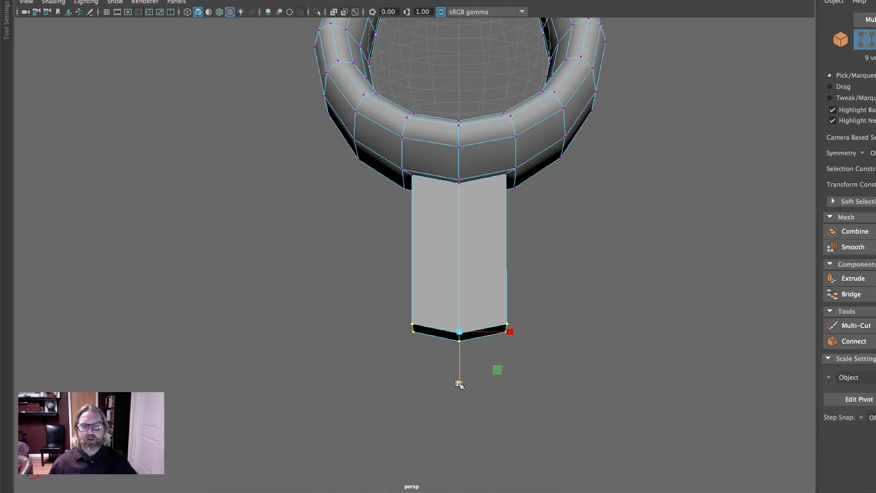
left_click_drag(459, 381, 467, 151)
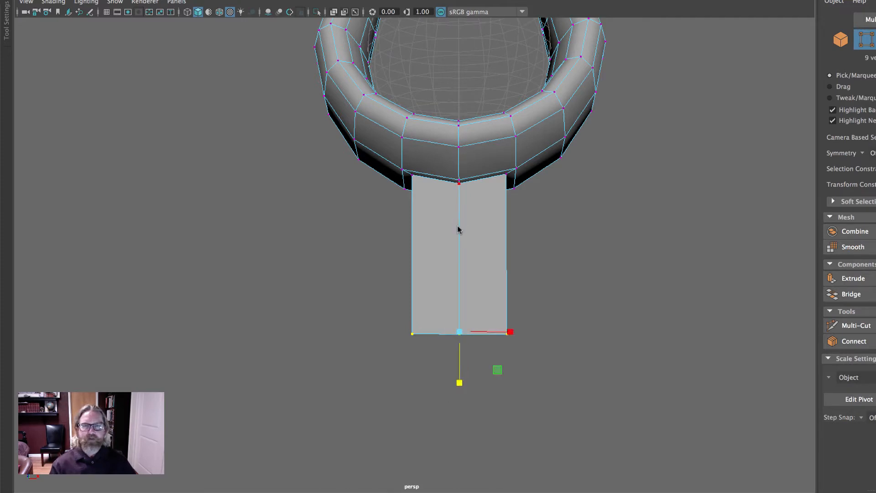
- Select the faces at the end of the stem and delete them to open the stem's end
right_click_drag(458, 226, 522, 232)
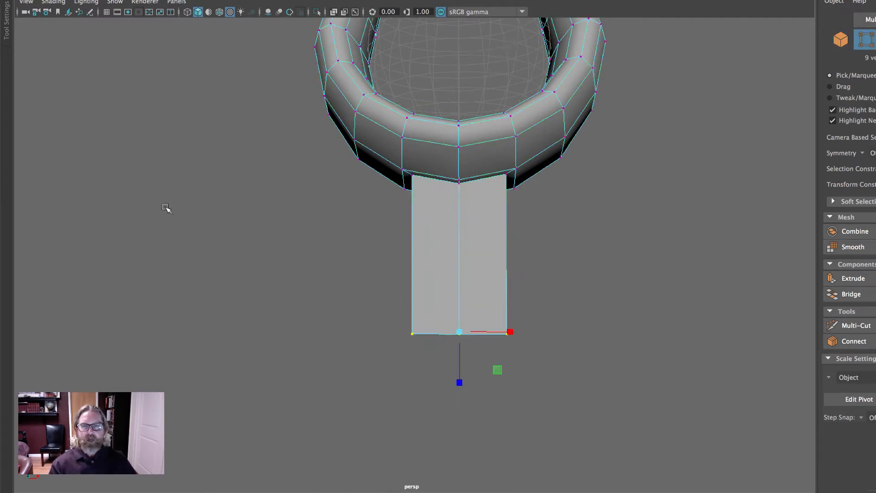
key("w")
left_click_drag(455, 269, 490, 180)
right_click_drag(438, 239, 440, 267)
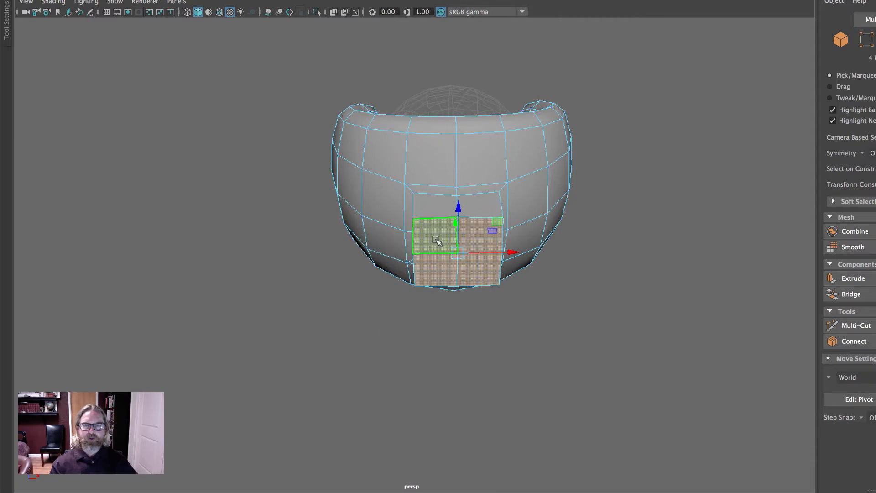
key("q")
mouse_move(557, 280)
left_mouse_down("alt")
mouse_move(573, 301)
mouse_move(442, 297)
mouse_move(557, 296)
left_mouse_up("alt")
key("Delete")
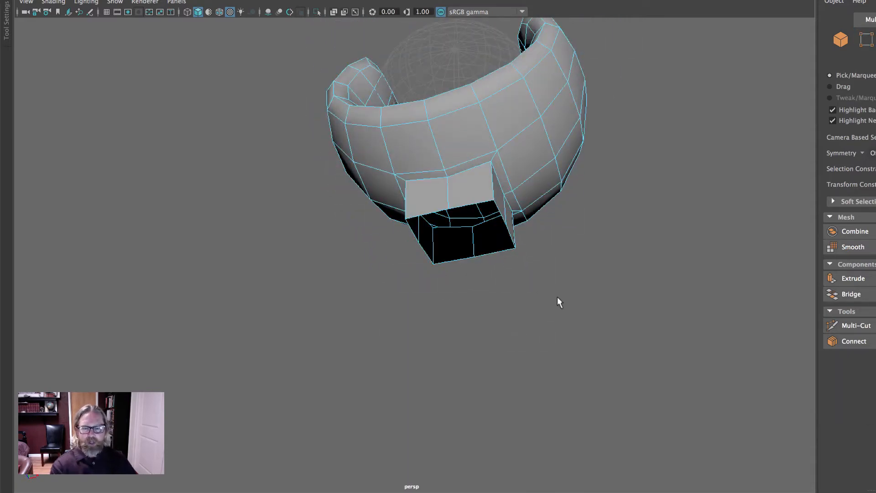
- Turn on smooth preview and inspect the model from several angles, ending in the front view
key("3")
right_click_drag(499, 120, 619, 153)
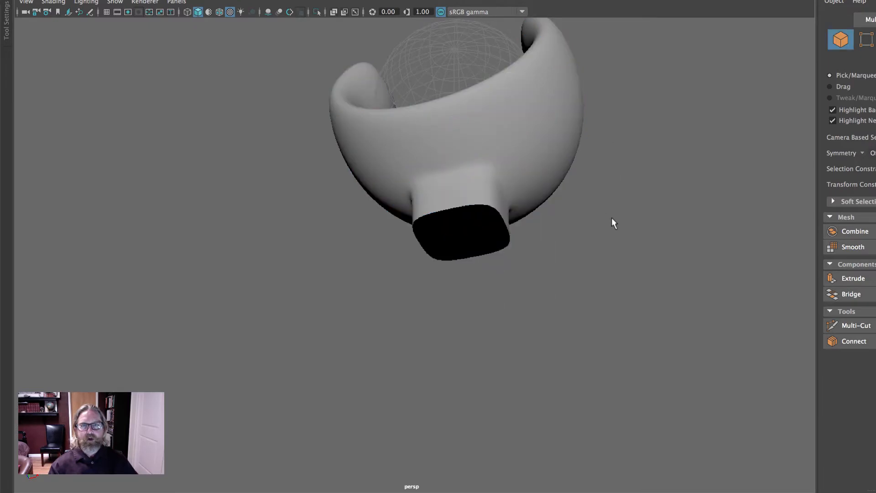
left_click_drag(611, 221, 393, 252, "alt")
left_click_drag(516, 263, 619, 219, "alt")
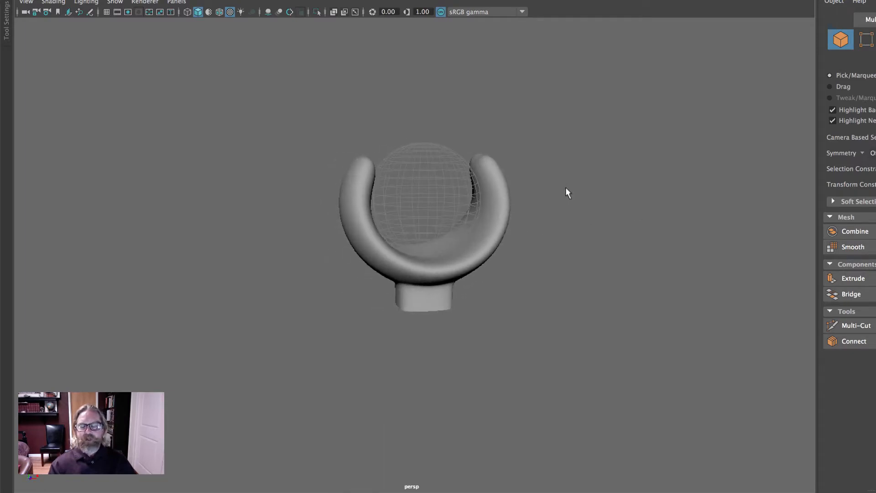
left_click_drag(567, 192, 537, 243, "alt")
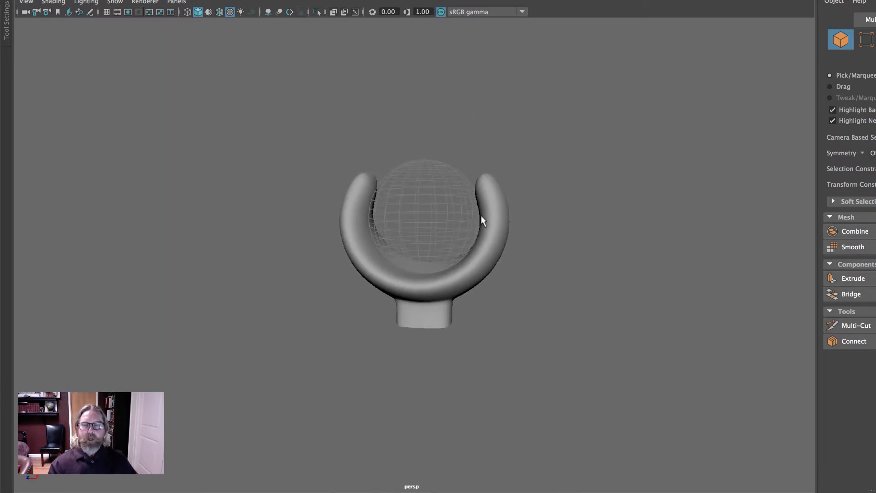
key("space")
key("space")
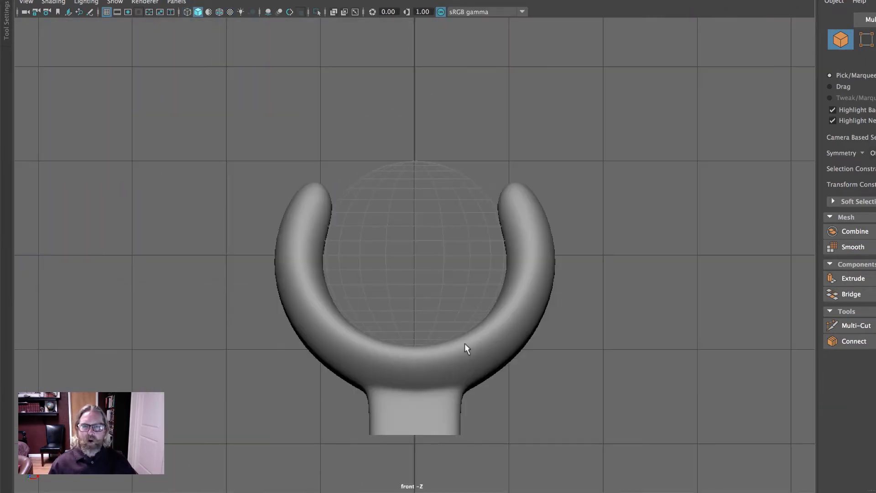
- Hide the reference sphere's layer and snap the torus's pivot to the world origin
left_click(448, 344)
key("w")
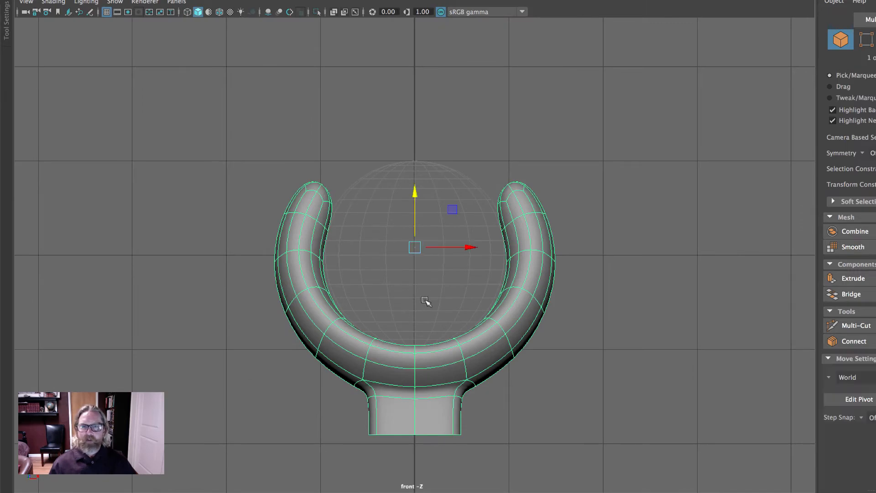
right_click_drag(354, 293, 745, 319, "alt")
key("ctrl+a")
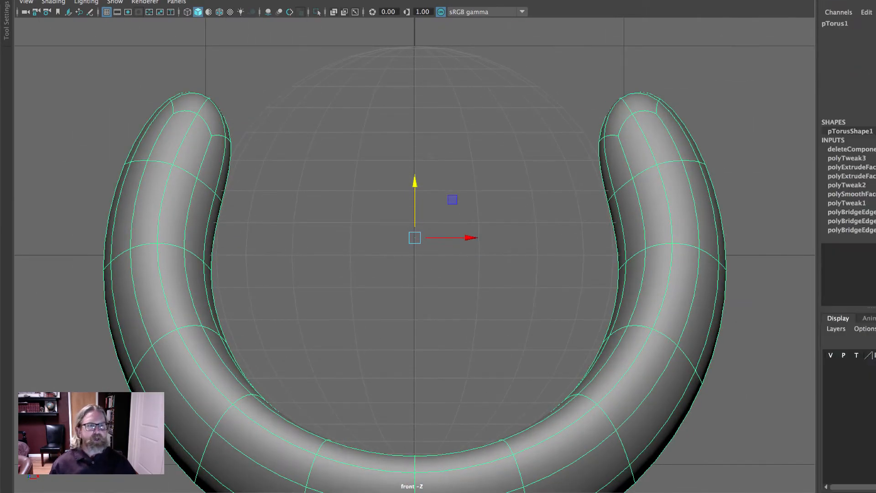
left_click(831, 356)
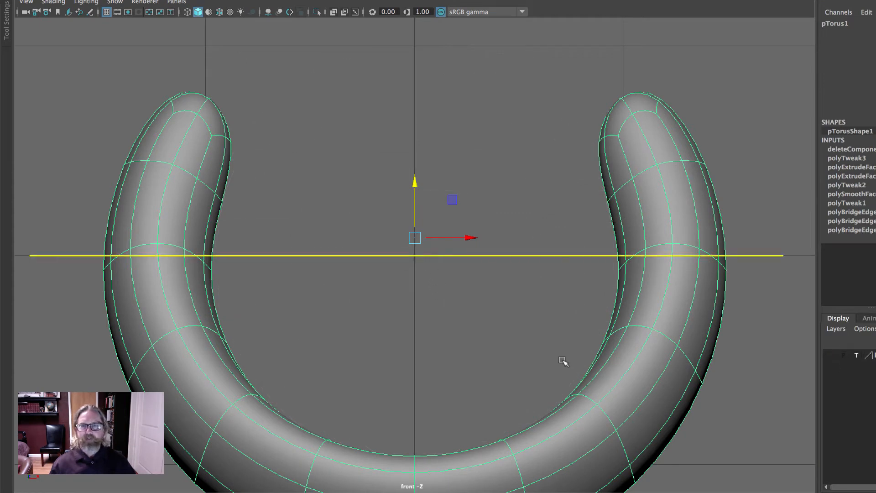
key("d")
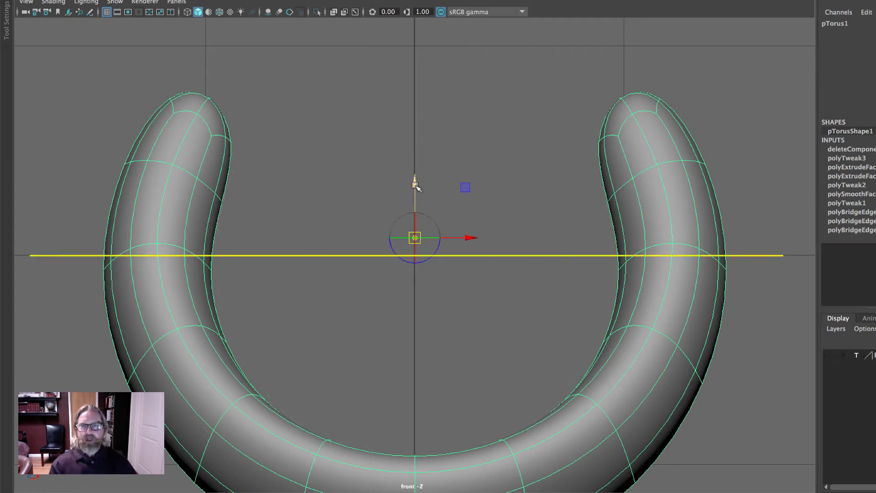
mouse_move(416, 185)
left_mouse_down()
mouse_move(416, 157)
mouse_move(462, 70)
left_mouse_up()
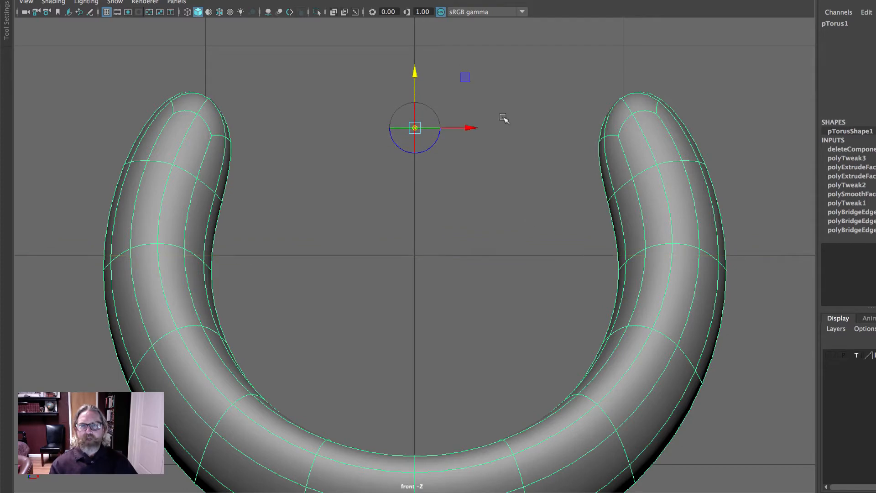
key("x")
middle_click_drag(434, 273, 425, 265)
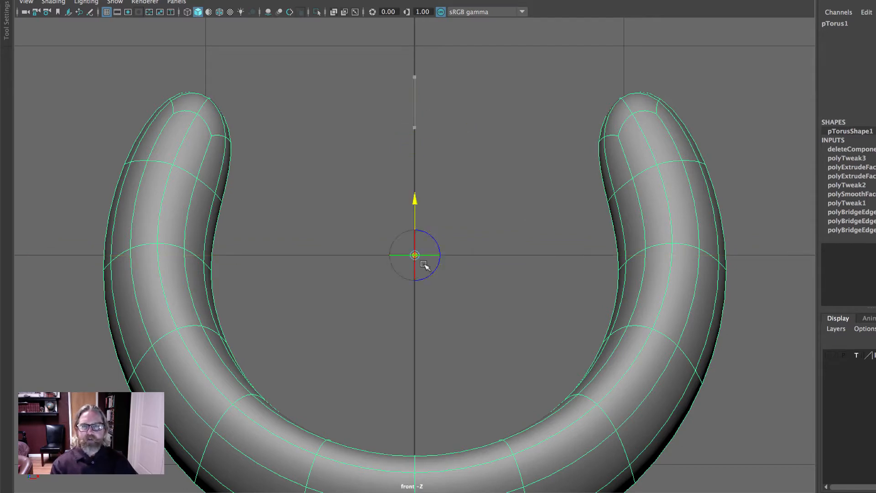
right_click_drag(582, 307, 514, 300, "alt")
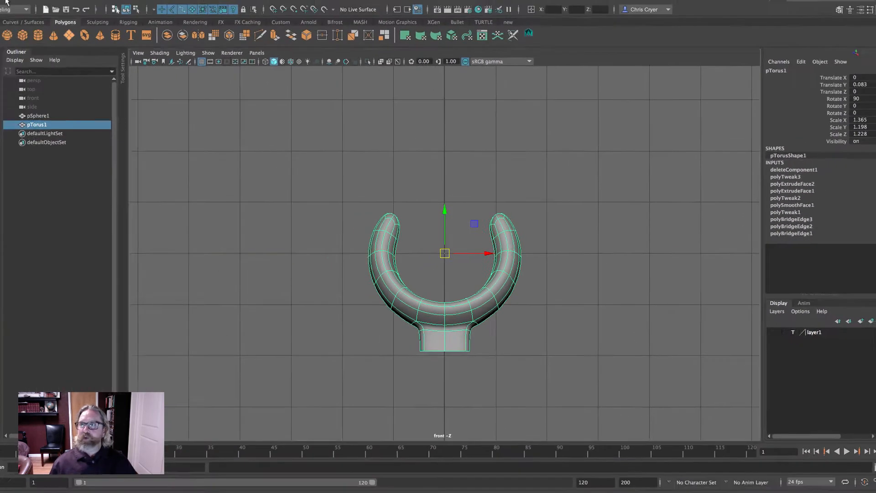
- Delete the torus's construction history and freeze its transformations
left_click(23, 4)
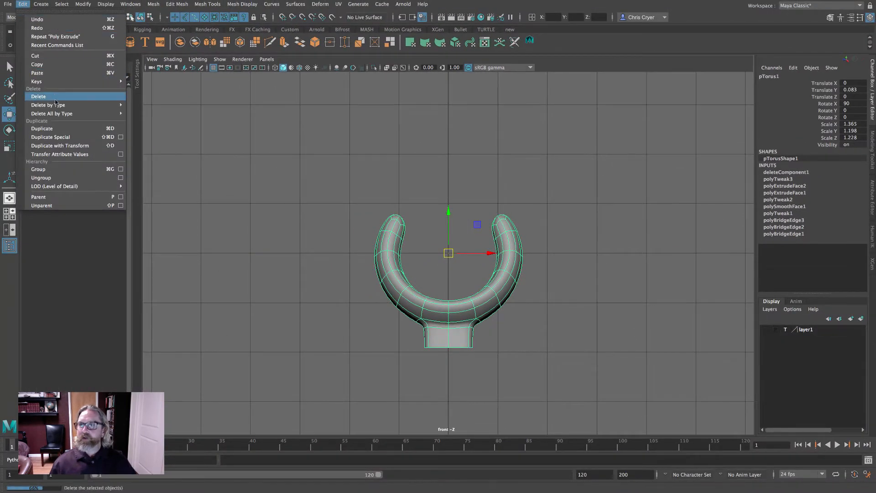
mouse_move(57, 105)
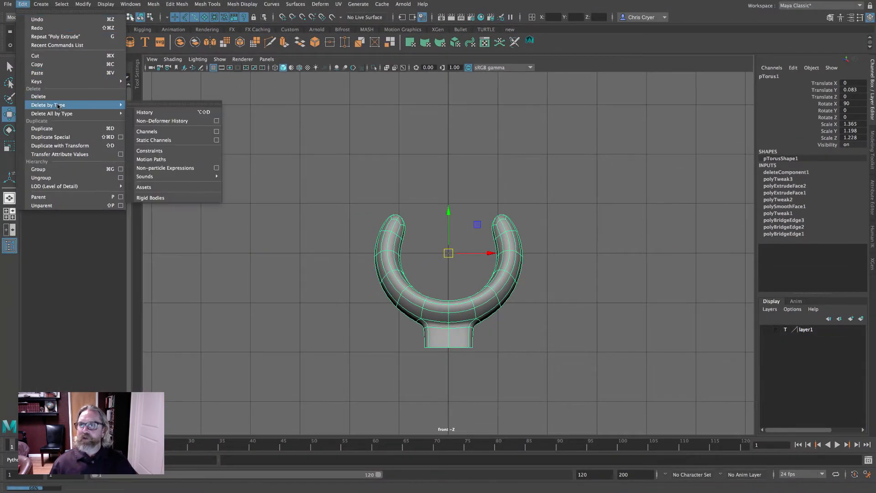
left_click(166, 112)
right_click_drag(538, 171, 479, 171, "alt")
middle_click_drag(479, 171, 475, 119, "alt")
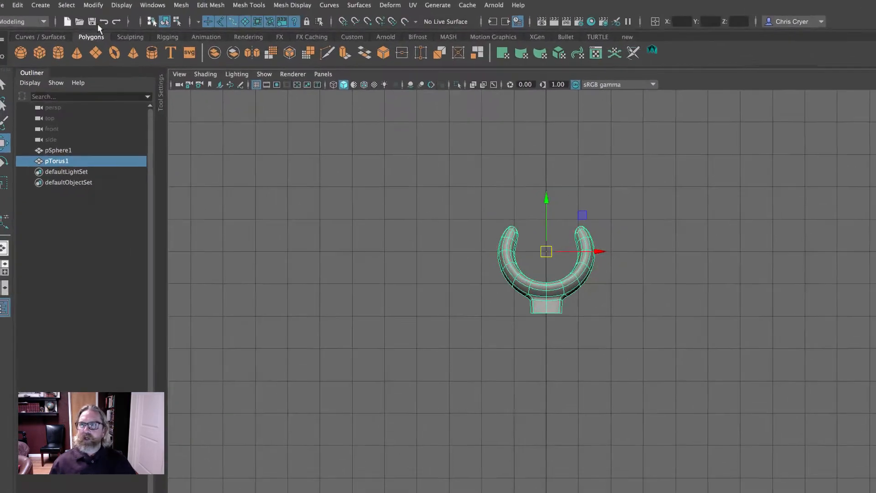
left_click(84, 5)
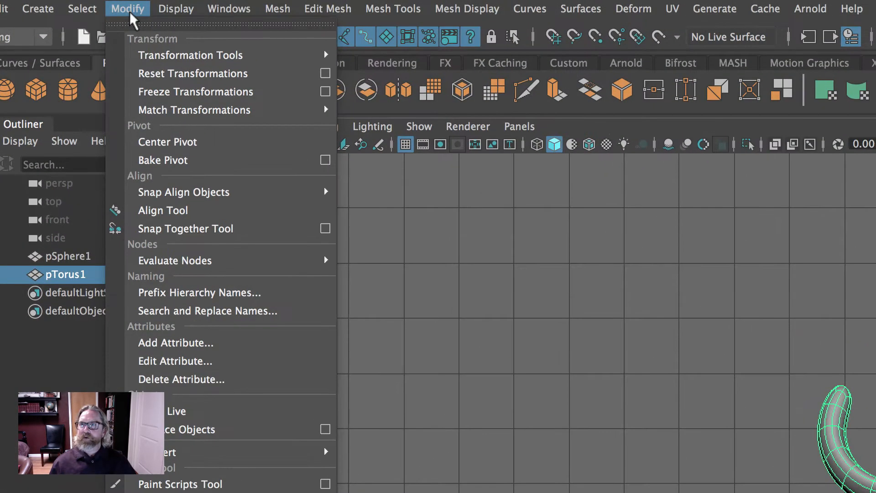
left_click(168, 84)
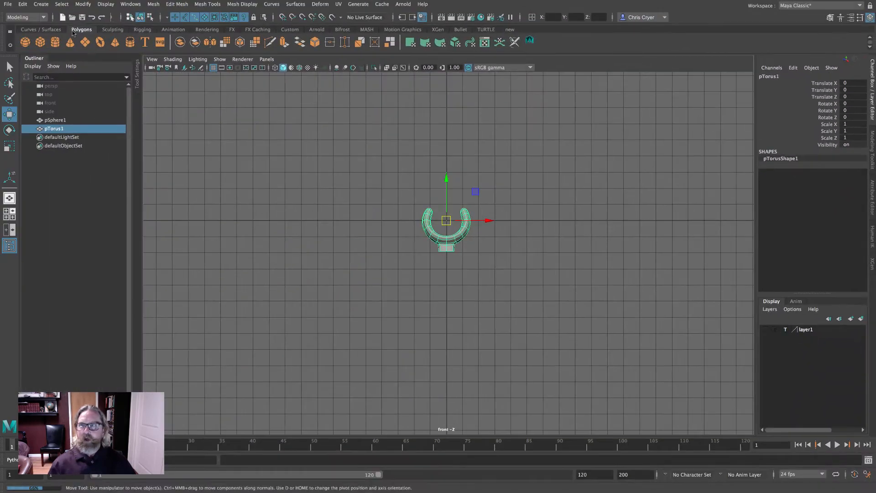
- Duplicate the torus and move the copy 9 units down along Y
left_click(22, 5)
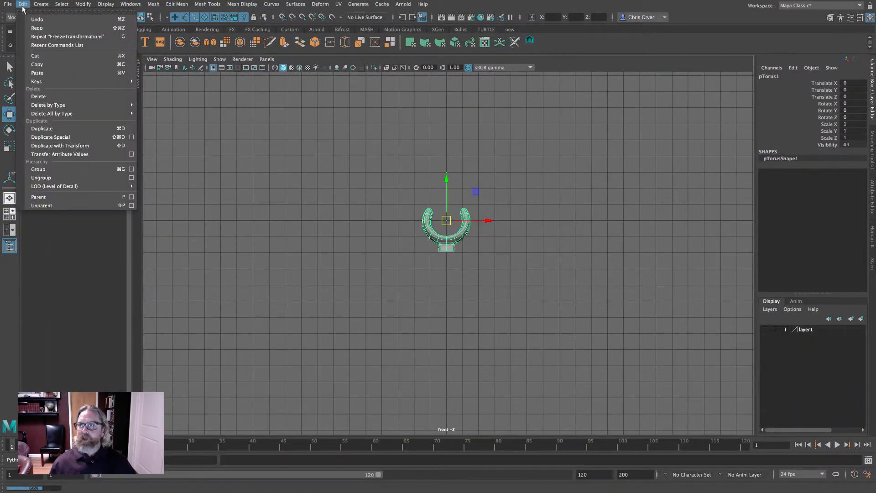
left_click(67, 131)
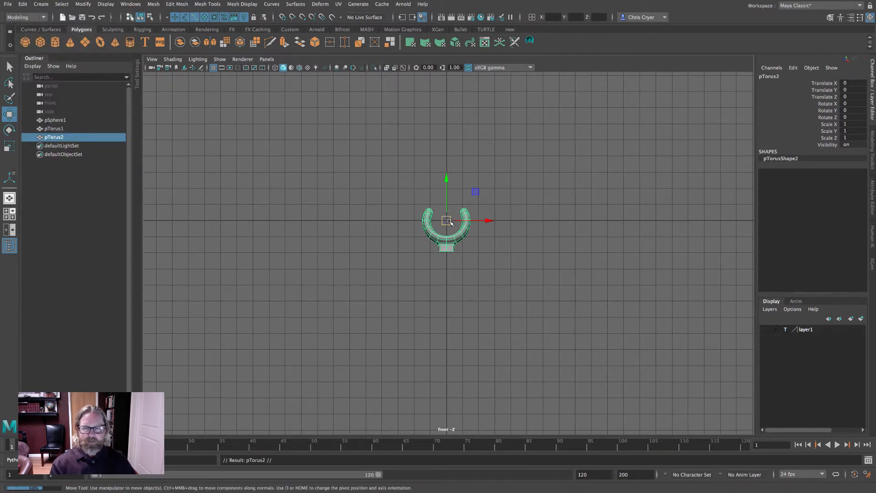
left_click_drag(451, 222, 452, 366)
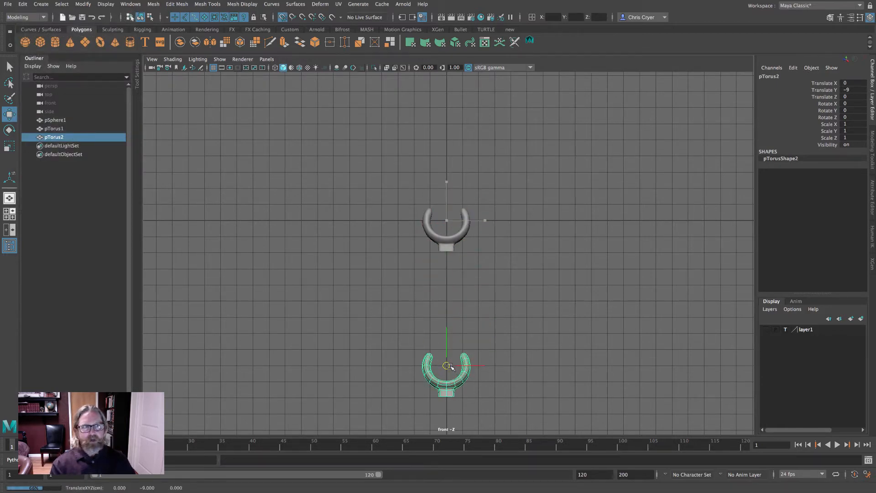
middle_click_drag(505, 279, 508, 208, "alt")
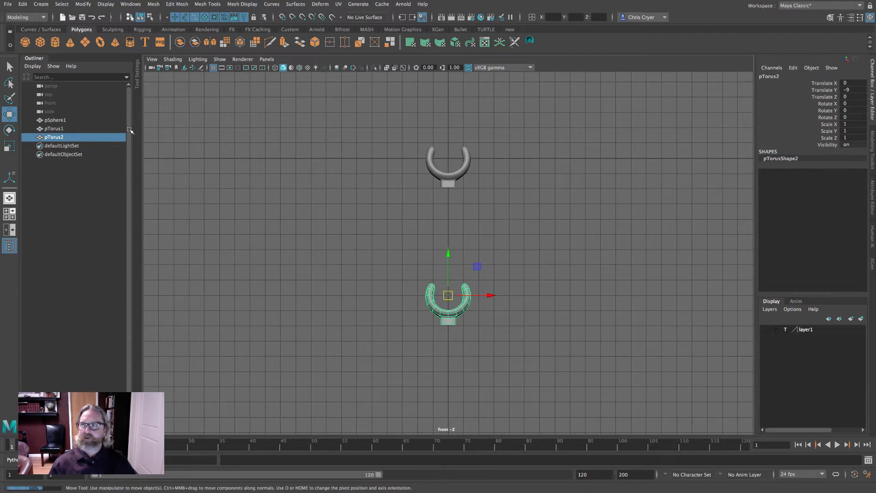
- Rotate the lower copy 180 degrees around X so its stem points up
left_click(10, 130)
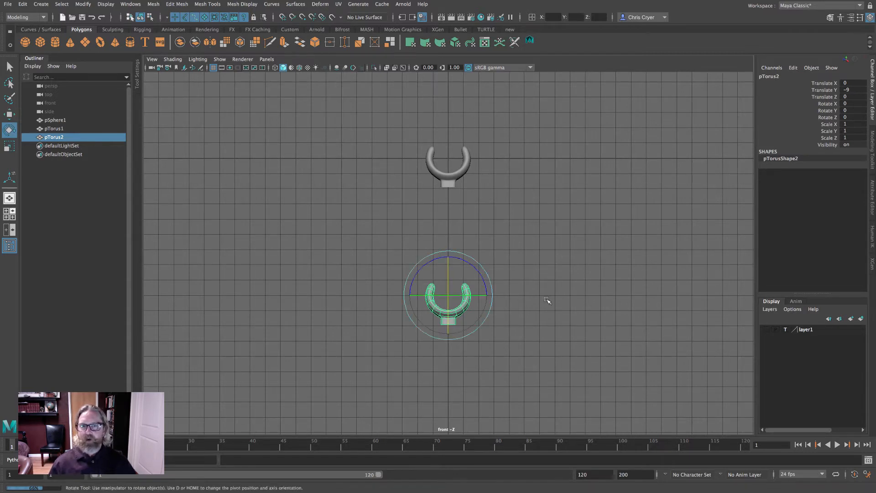
left_click_drag(448, 271, 451, 336)
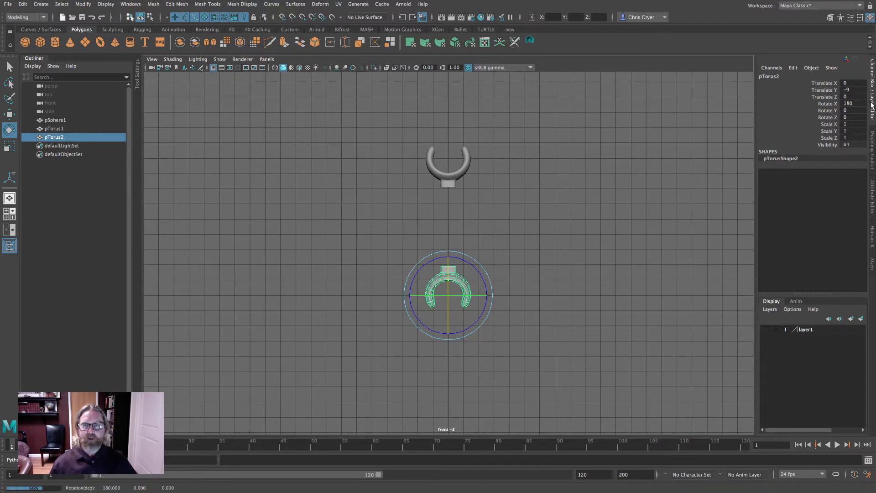
key("q")
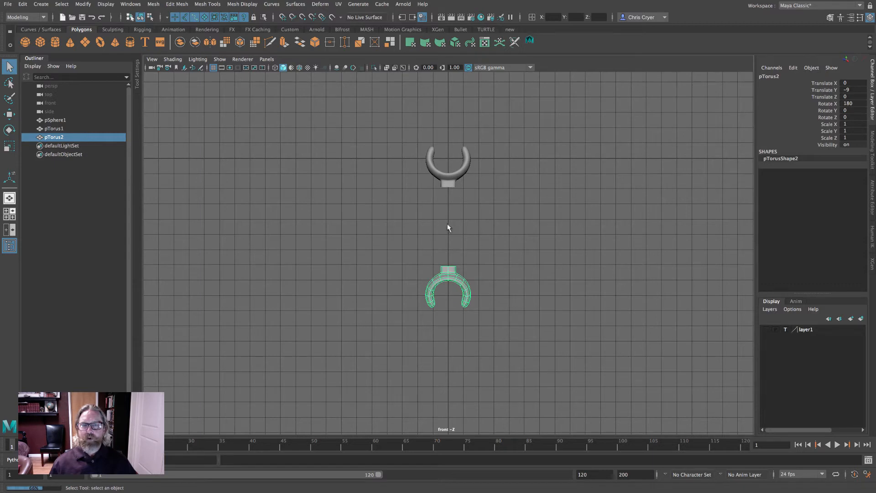
- Select both tori and duplicate them together
left_click(446, 180, "shift")
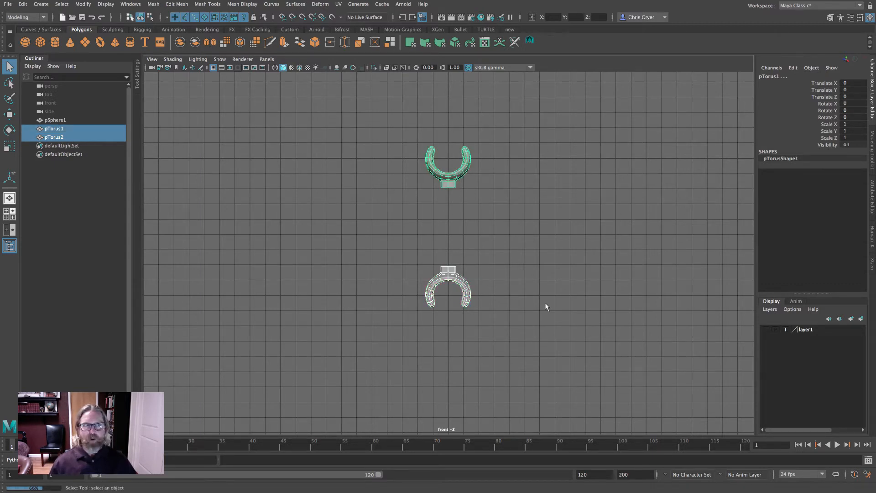
left_click(21, 5)
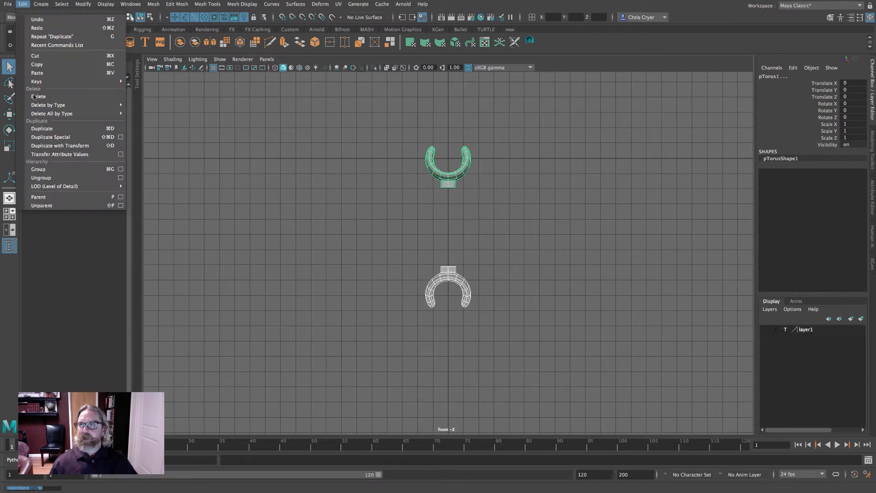
left_click(42, 129)
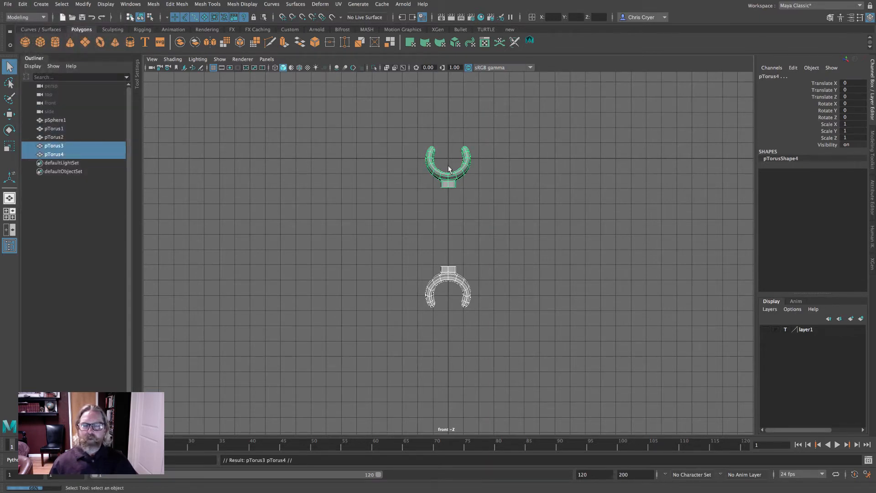
left_click(9, 114)
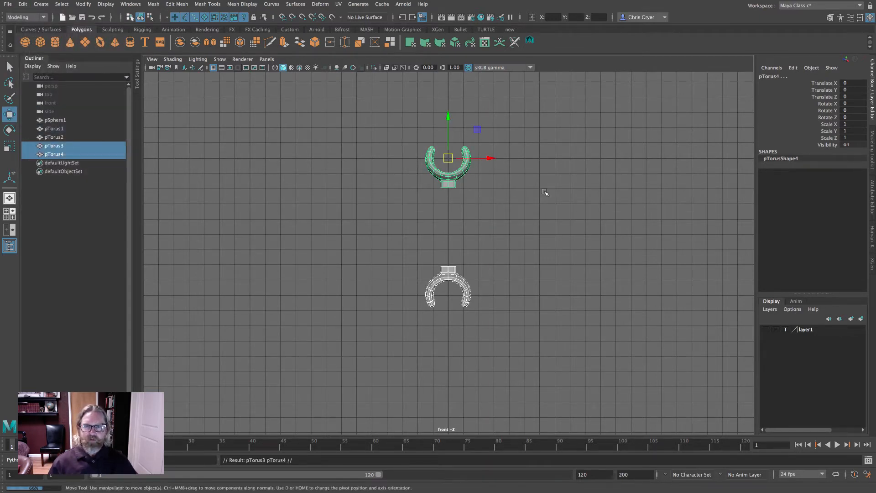
left_click(569, 165)
key("ctrl+z")
left_click(570, 160)
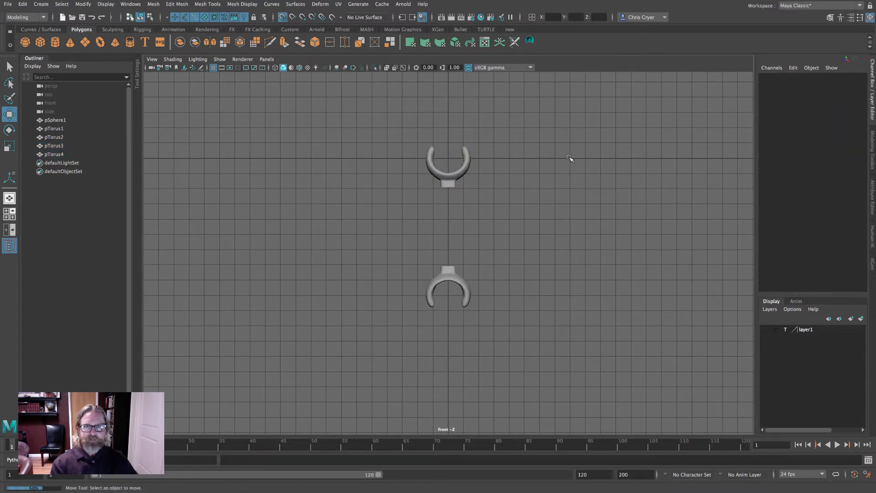
left_click(465, 166)
left_click_drag(449, 160, 586, 158)
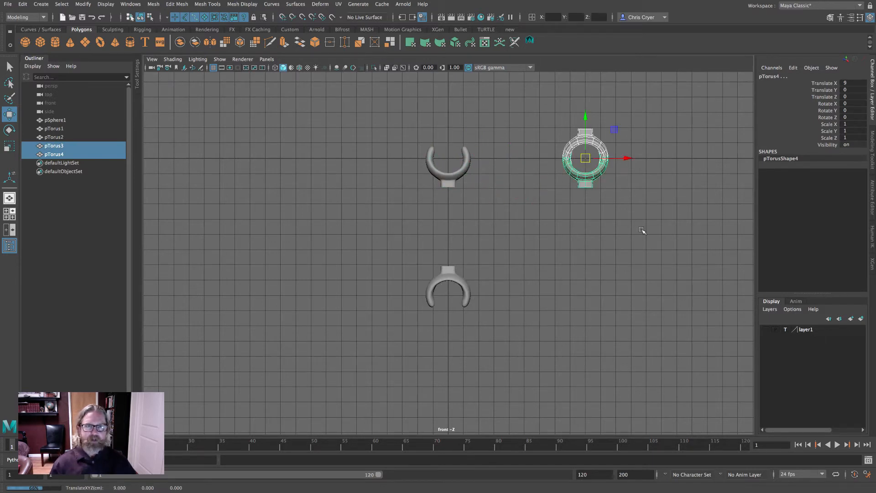
key("ctrl+z")
key("ctrl+z")
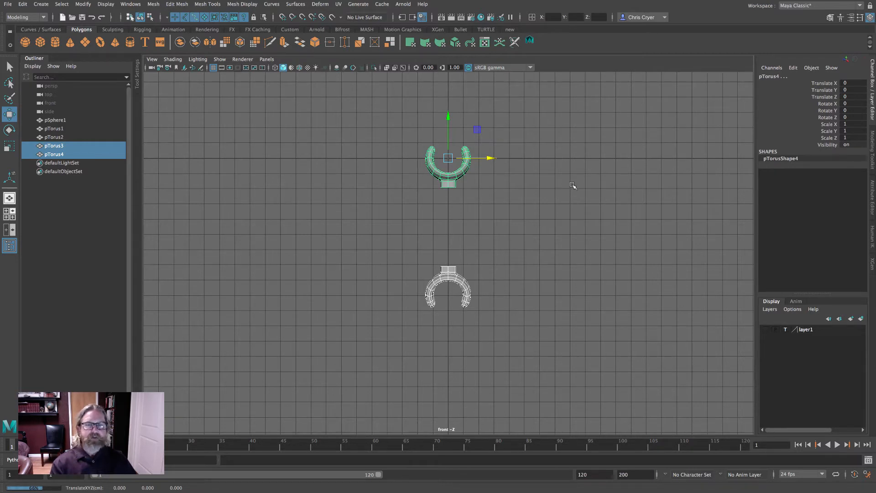
- Move the duplicated pair 7 units along X with grid snapping
key("x")
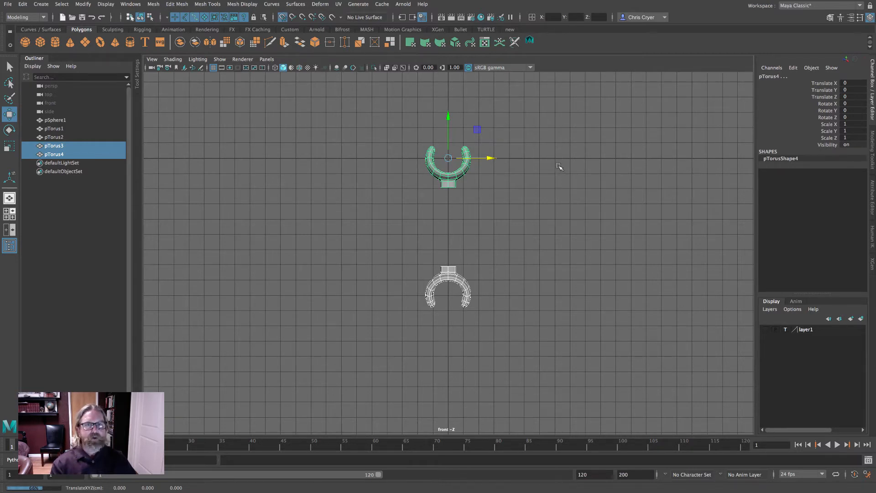
middle_click(560, 163)
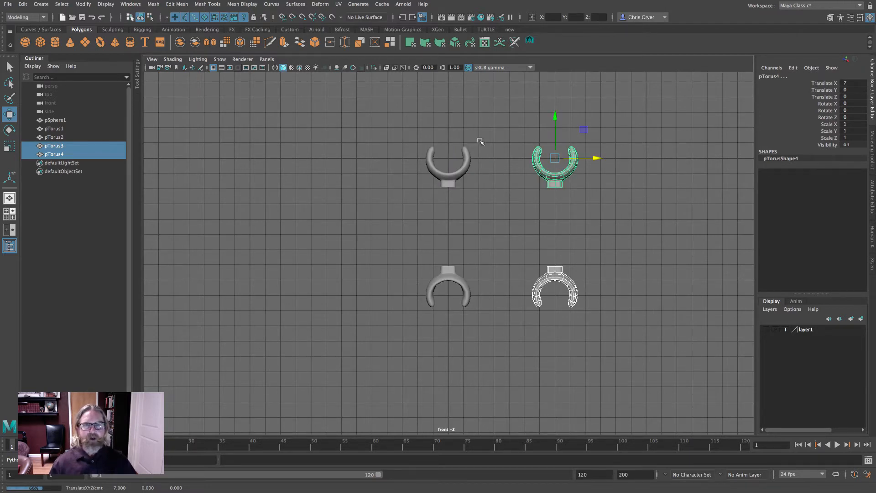
- Rotate the upper-left torus -90 degrees around Y
left_click_drag(519, 131, 617, 185, "ctrl+alt")
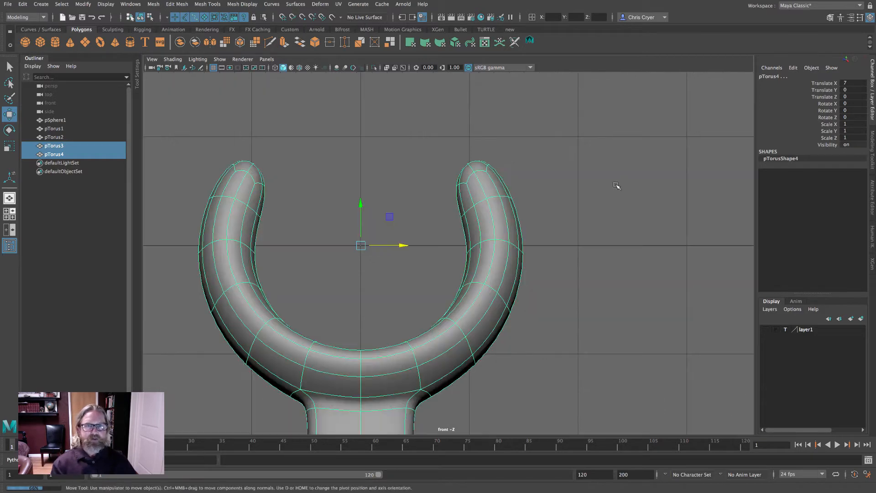
right_click_drag(637, 249, 366, 249, "alt")
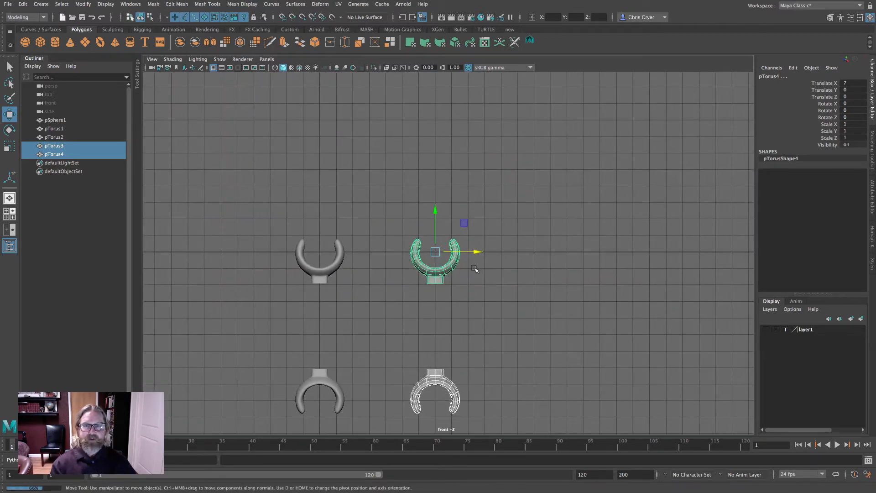
middle_click_drag(554, 273, 629, 198, "alt")
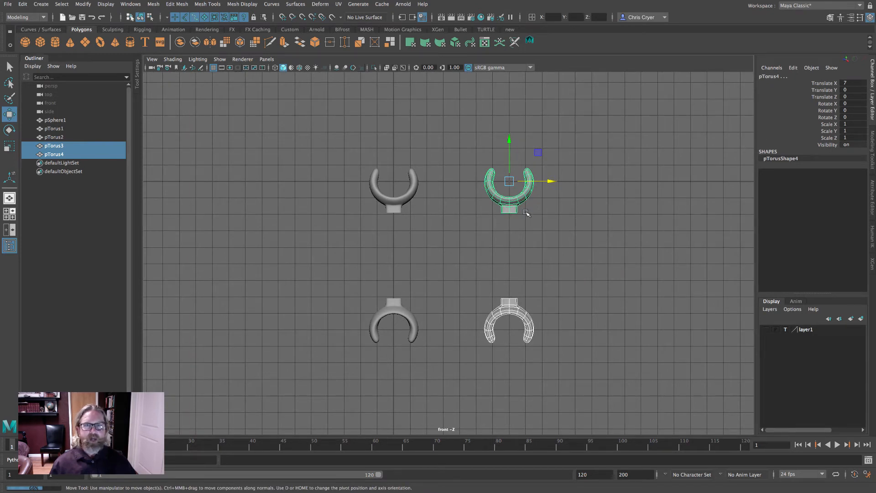
left_click(556, 243)
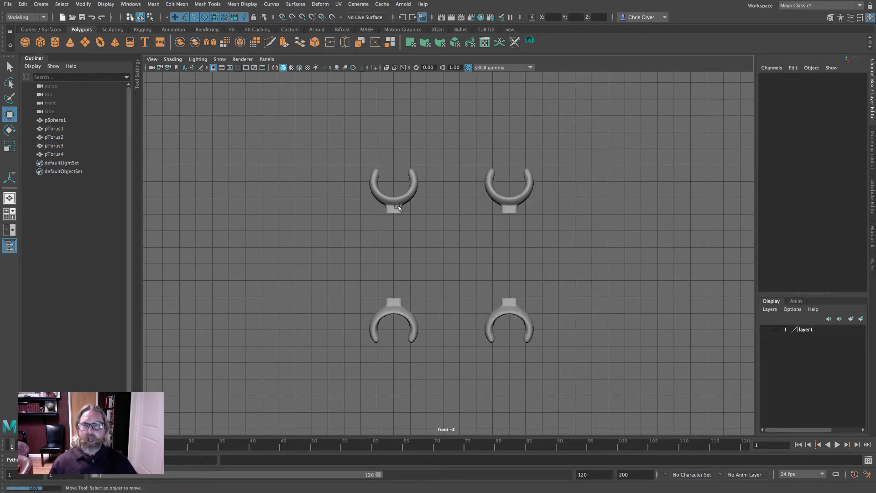
left_click(405, 199)
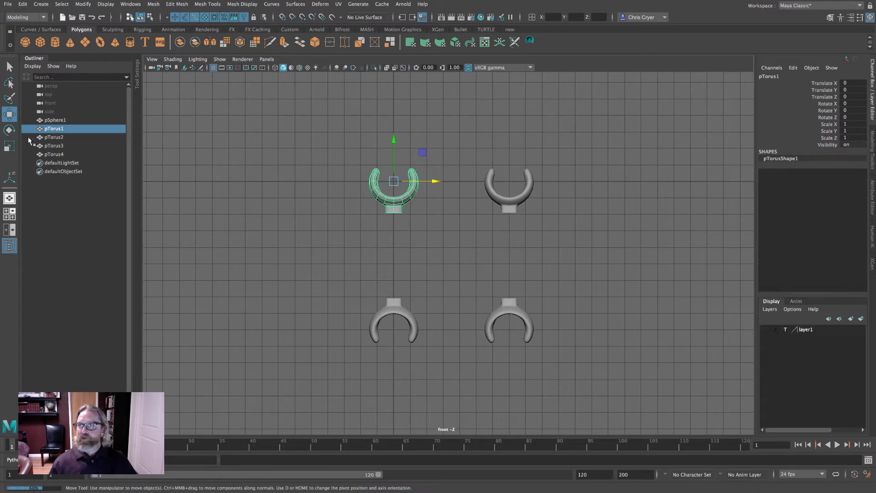
key("e")
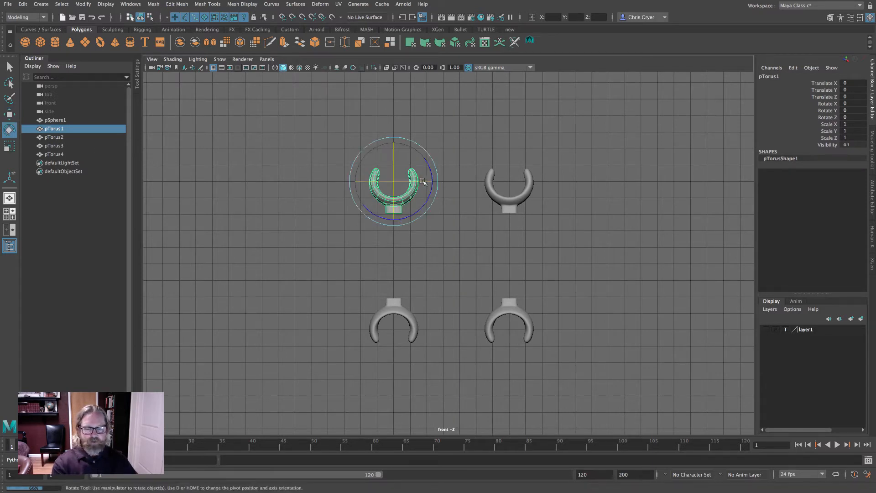
left_click_drag(423, 182, 370, 179)
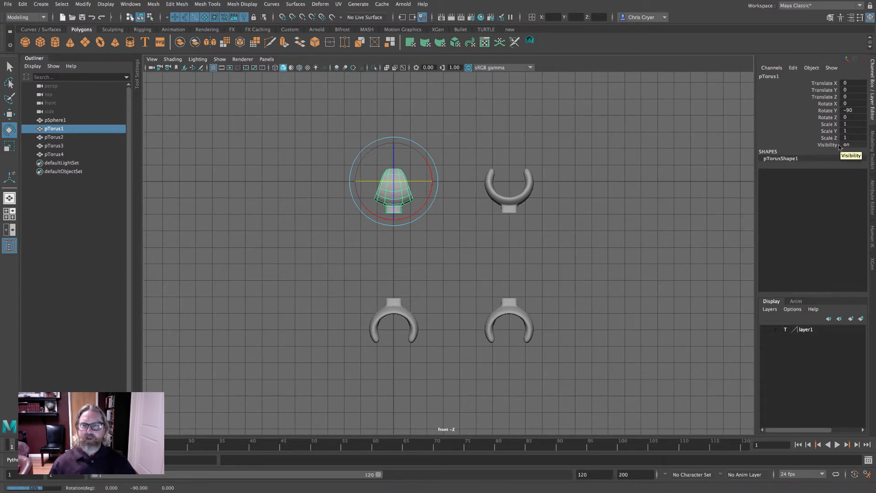
left_click(322, 243)
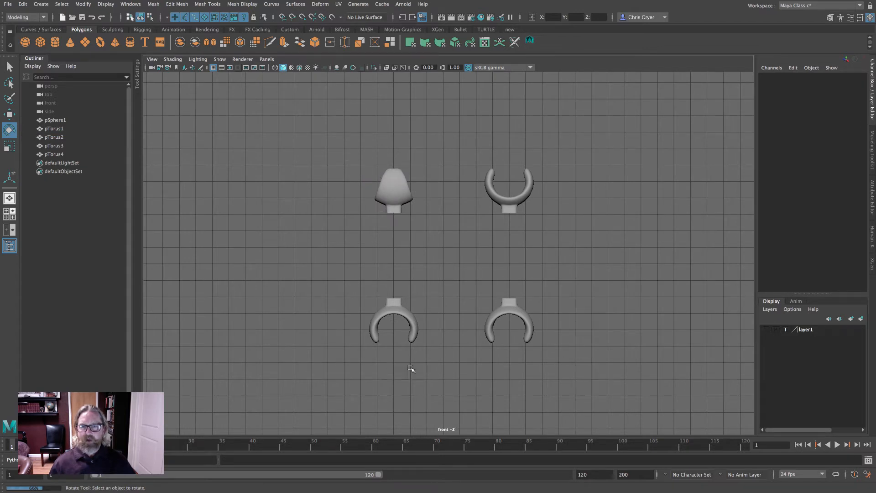
left_click(397, 193)
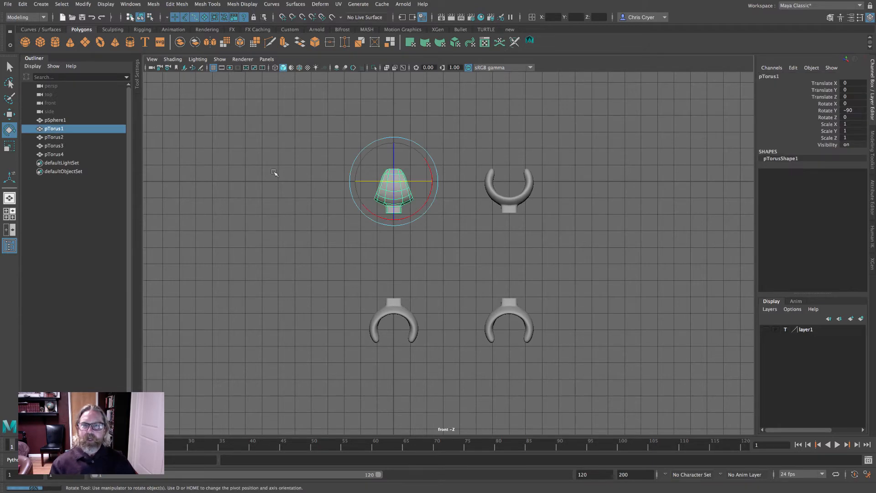
- Combine the rotated upper-left torus and the flipped torus below it into one mesh
key("q")
left_click(393, 307, "shift")
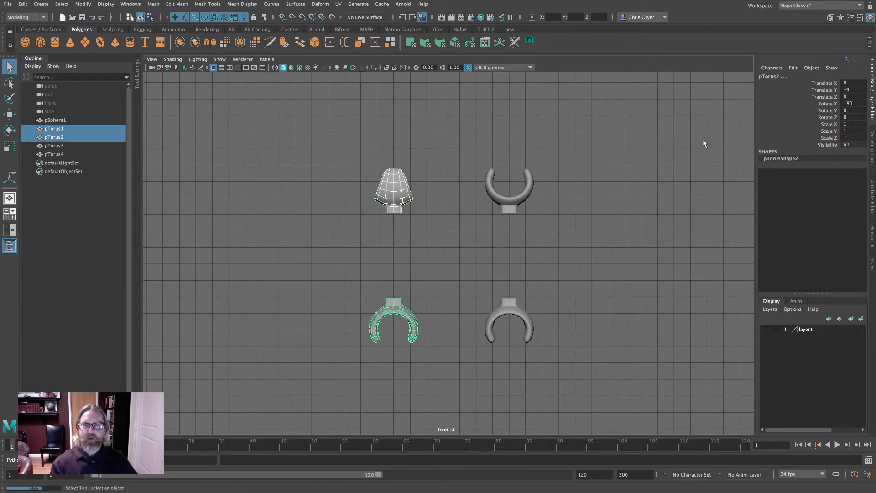
key("space")
key("space")
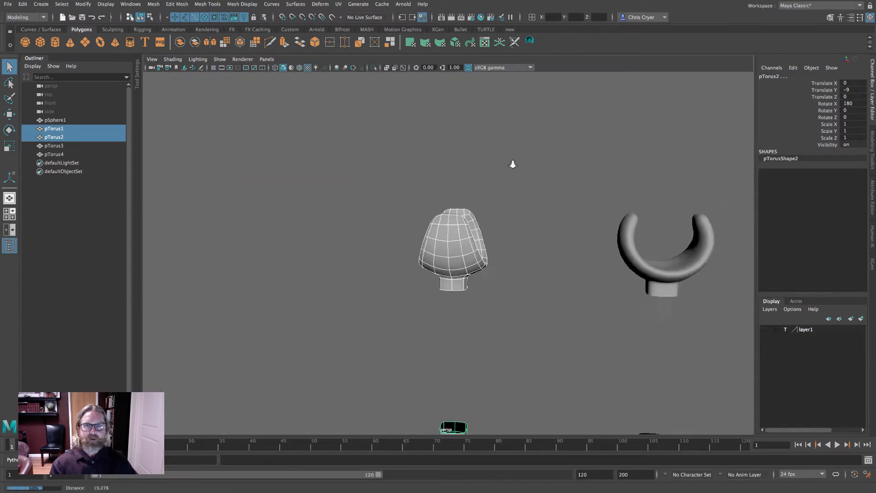
middle_click_drag(512, 163, 510, 129, "alt")
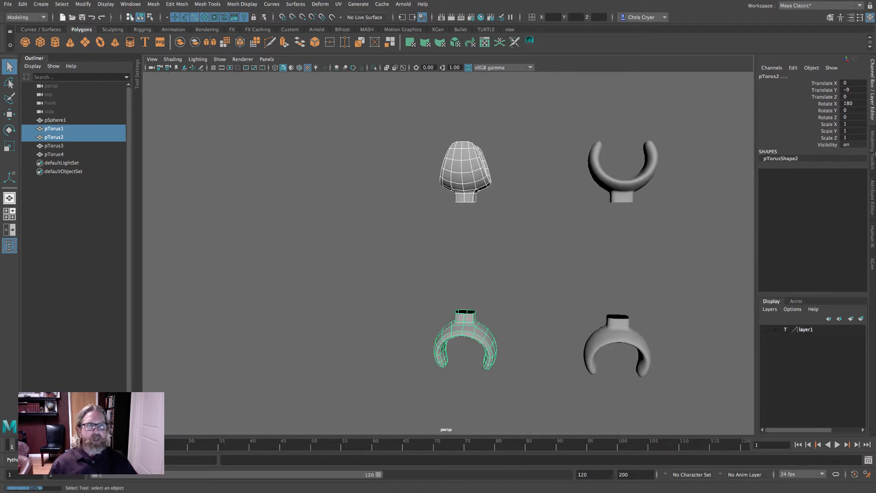
left_click(872, 150)
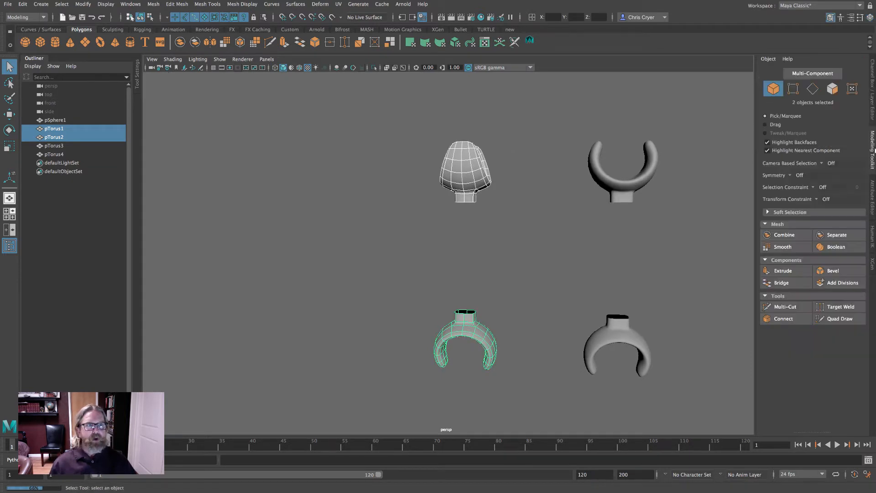
left_click(783, 236)
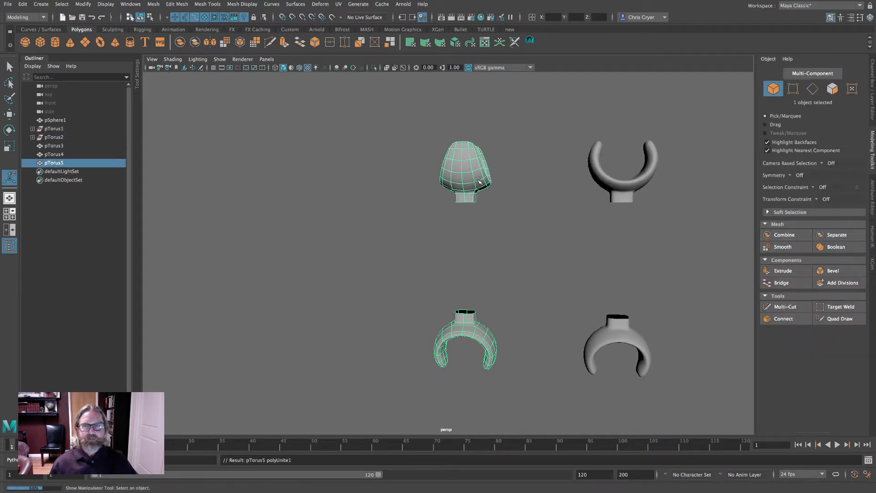
- Bridge the facing stem-end edge loops of the combined left mesh with 2 divisions
right_click_drag(473, 178, 475, 154)
double_click(470, 202)
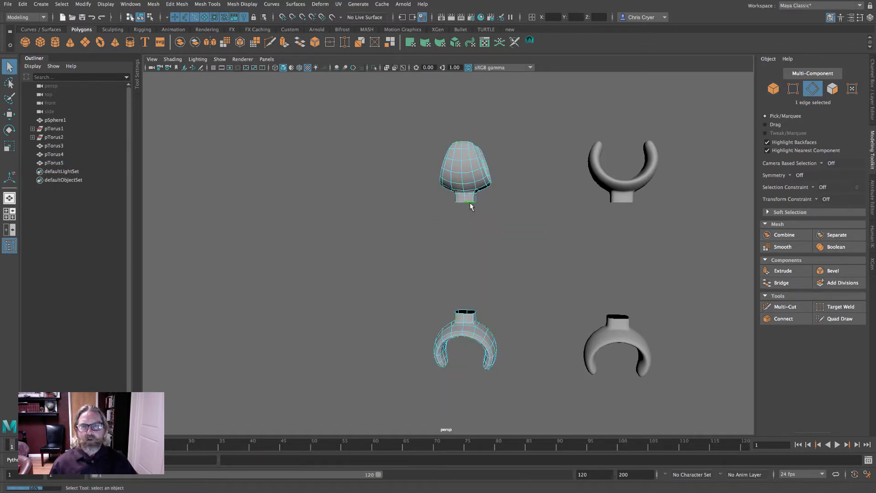
key("4")
right_click_drag(489, 222, 585, 231, "alt")
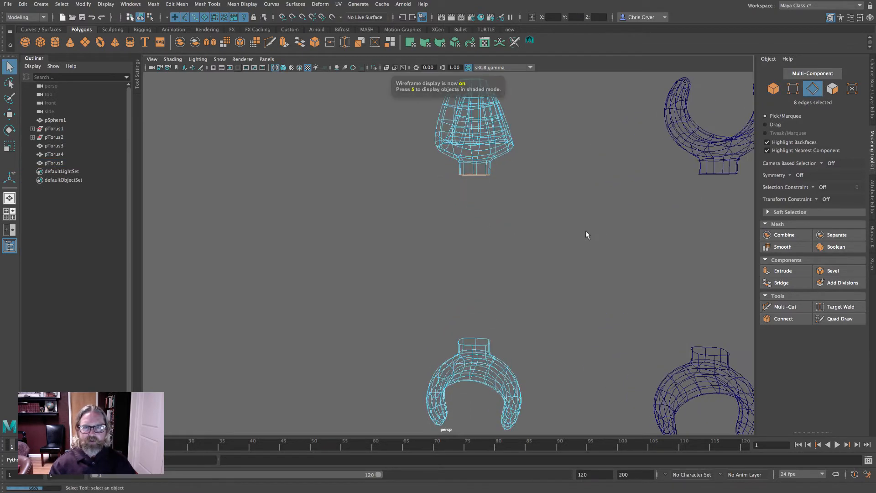
mouse_move(585, 231)
left_mouse_down("alt")
mouse_move(587, 210)
mouse_move(587, 237)
left_mouse_up("alt")
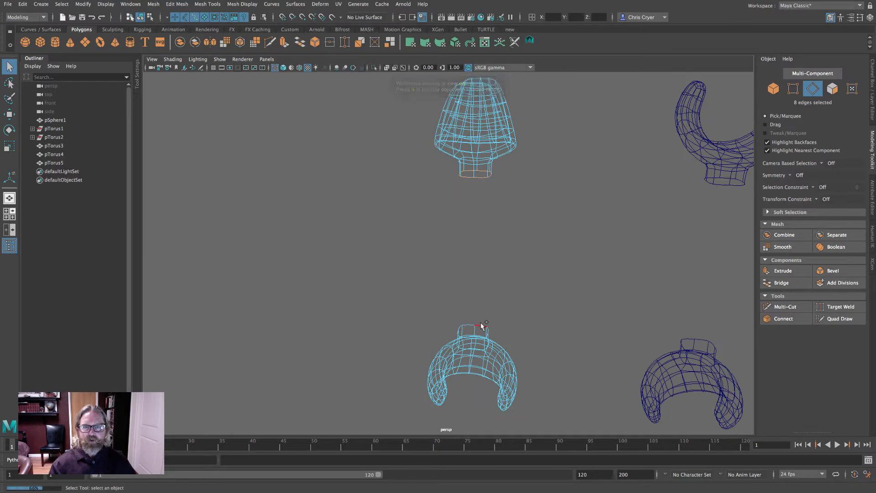
double_click(480, 322, "shift")
left_click_drag(512, 317, 581, 245, "alt")
left_click(781, 283)
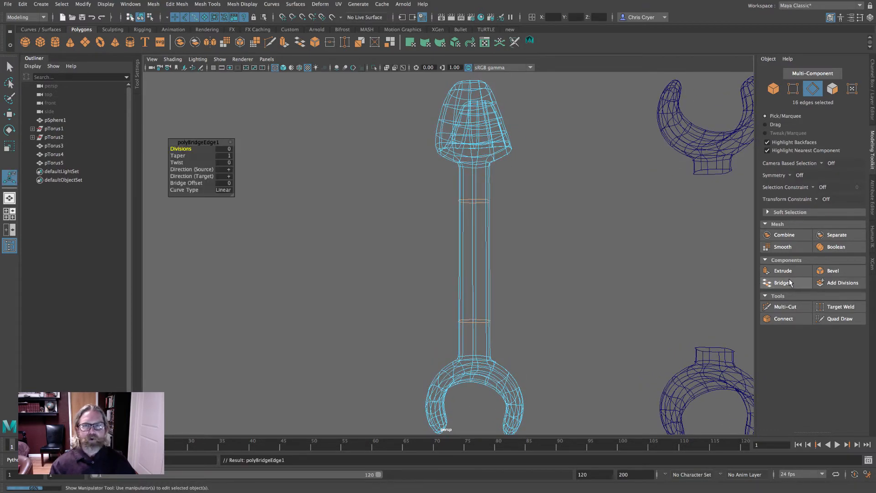
left_click_drag(181, 148, 183, 149)
left_click_drag(186, 149, 189, 149)
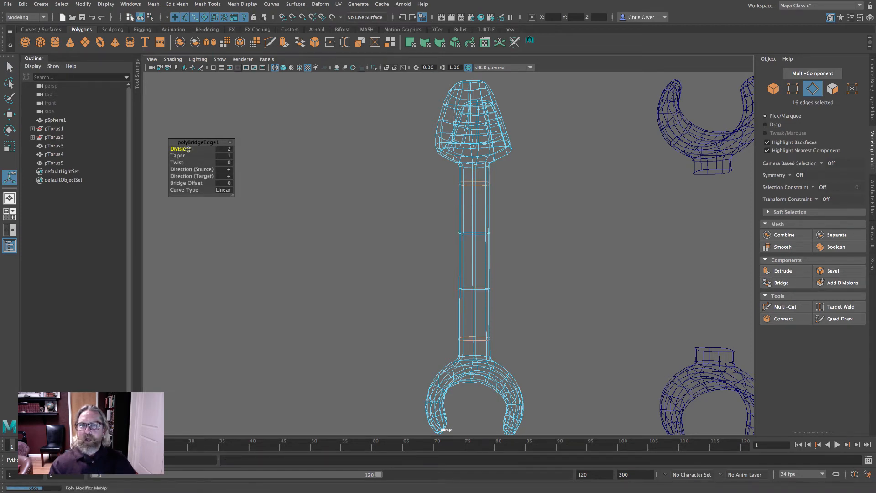
- Combine the two right-hand tori into one mesh
mouse_move(476, 212)
left_mouse_down("alt")
mouse_move(577, 242)
mouse_move(622, 216)
mouse_move(482, 218)
mouse_move(483, 210)
mouse_move(526, 215)
left_mouse_up("alt")
key("5")
right_click_drag(526, 215, 510, 217, "alt")
left_click_drag(511, 217, 488, 206, "alt")
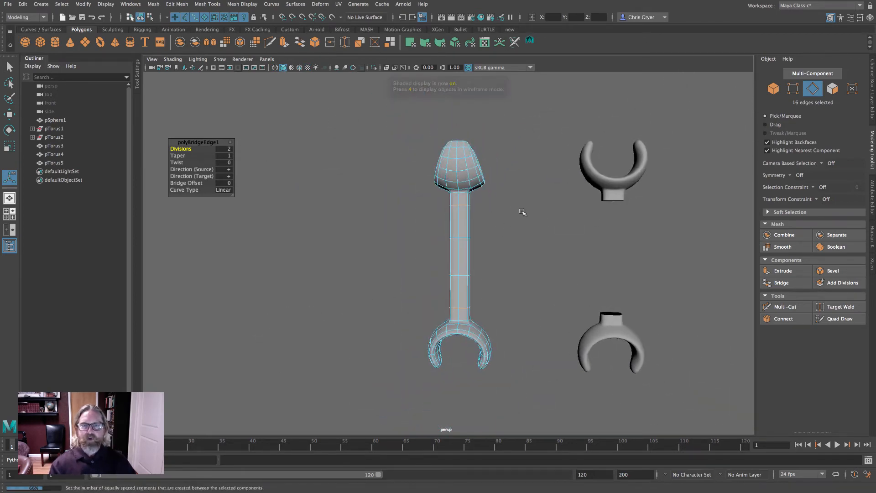
left_click_drag(509, 153, 528, 211, "alt")
left_click_drag(476, 212, 457, 277, "alt")
left_click_drag(549, 260, 409, 255, "alt")
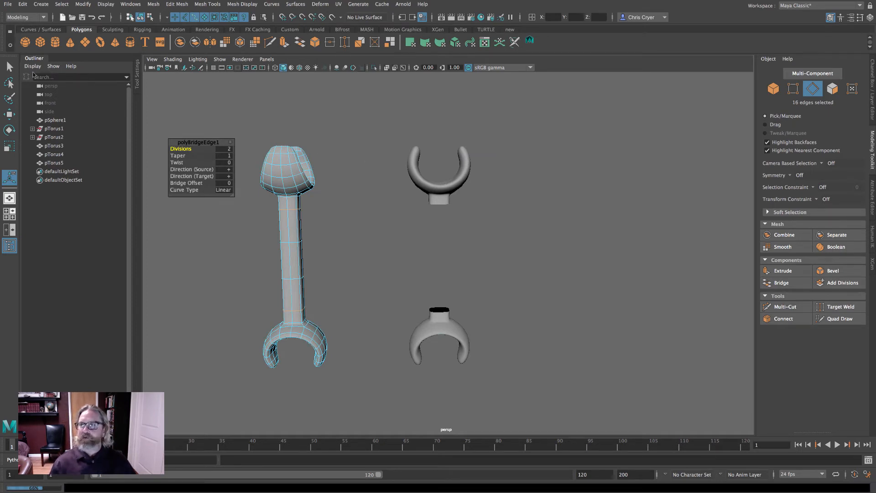
key("q")
right_click_drag(442, 187, 463, 173)
left_click(439, 189)
left_click(434, 333, "shift")
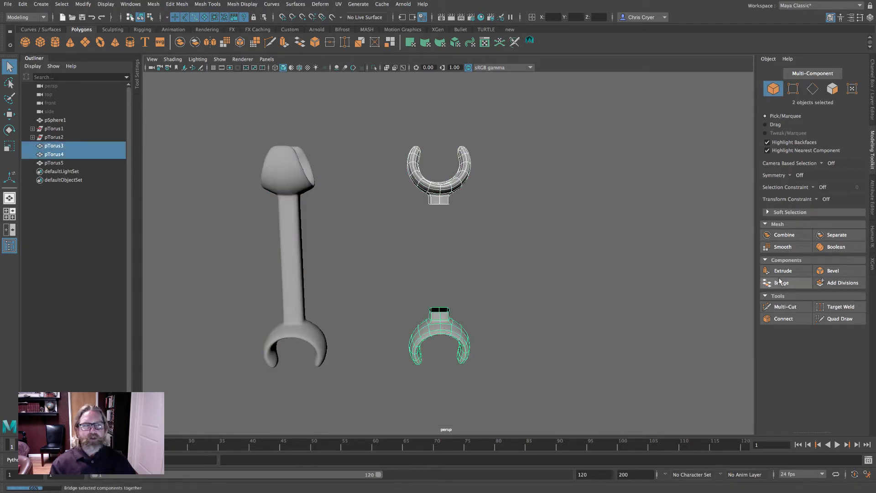
left_click(784, 234)
- Bridge the facing stem-end edge loops of the combined right mesh with 2 divisions
right_click(448, 184)
right_click_drag(448, 183, 448, 163)
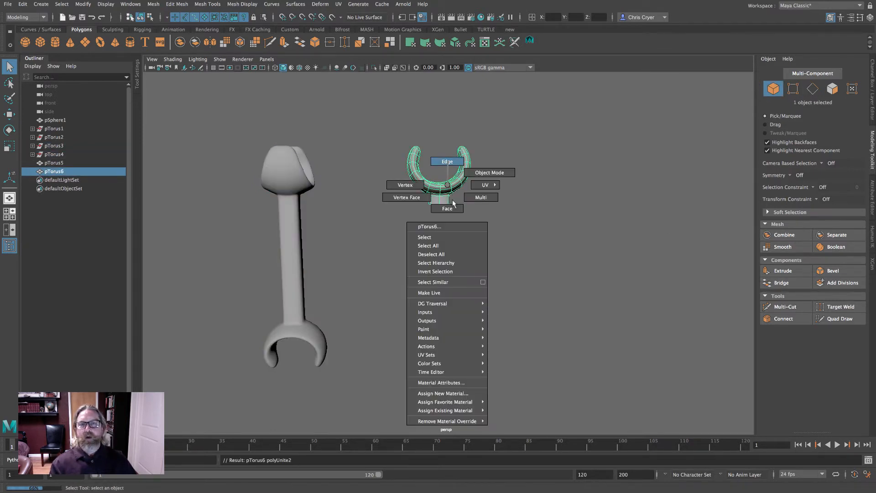
double_click(442, 205)
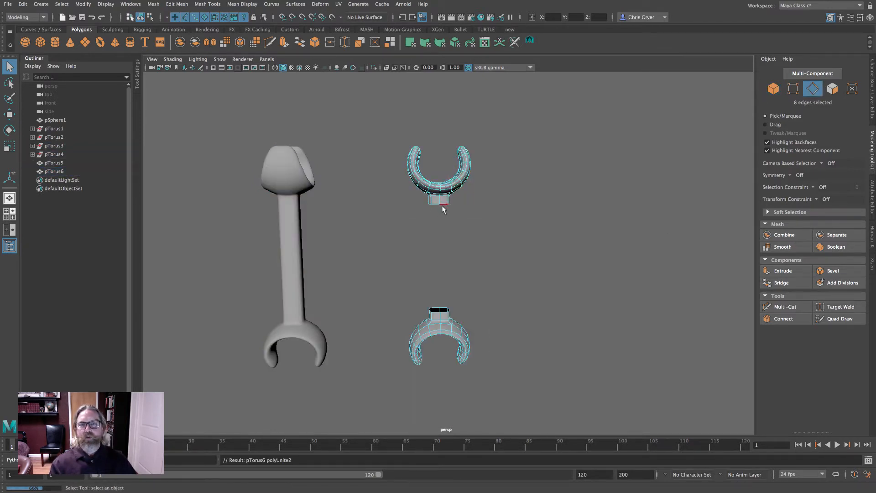
double_click(444, 309, "shift")
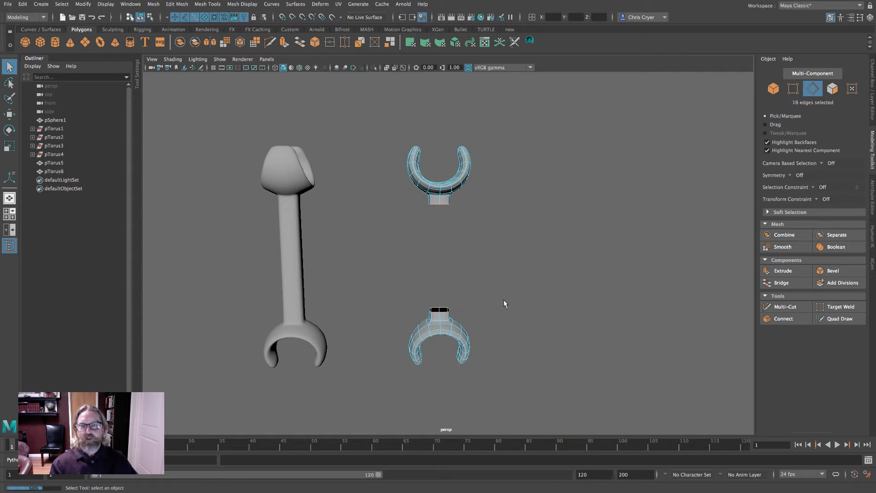
left_click(781, 283)
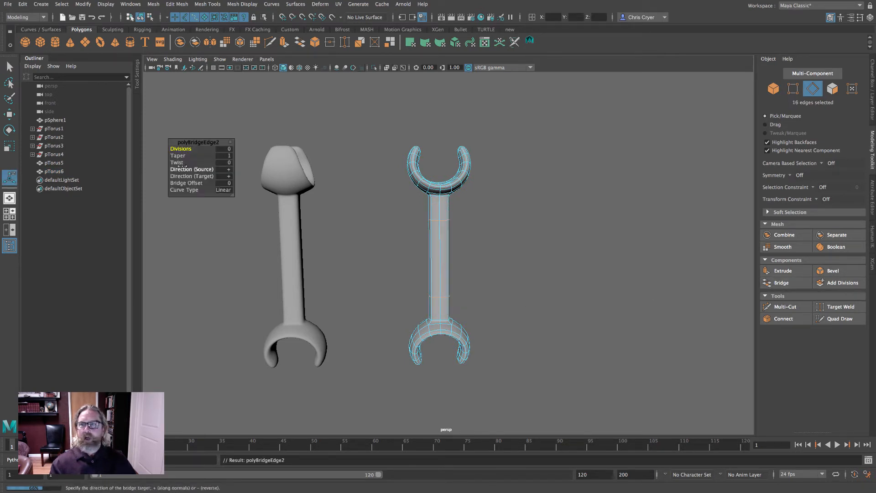
left_click_drag(182, 149, 184, 149)
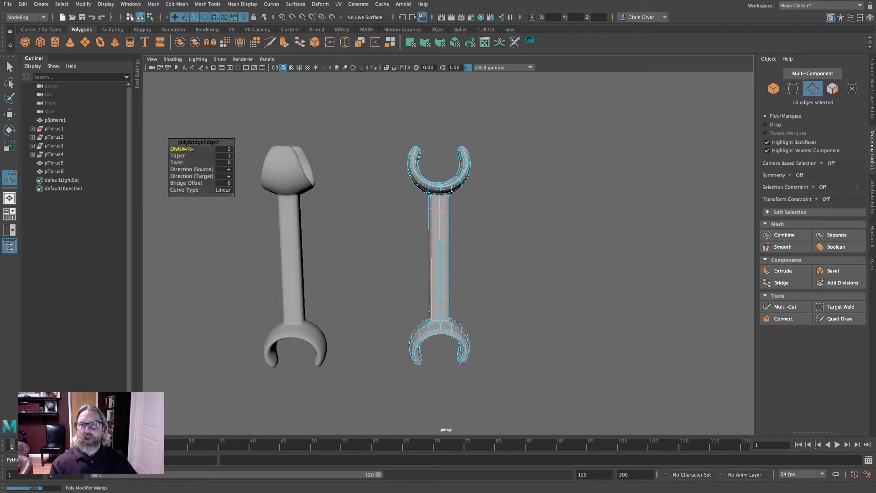
- Move the right wrench's pivot to the centre of its upper ring
right_click_drag(452, 186, 508, 184)
left_click(569, 226)
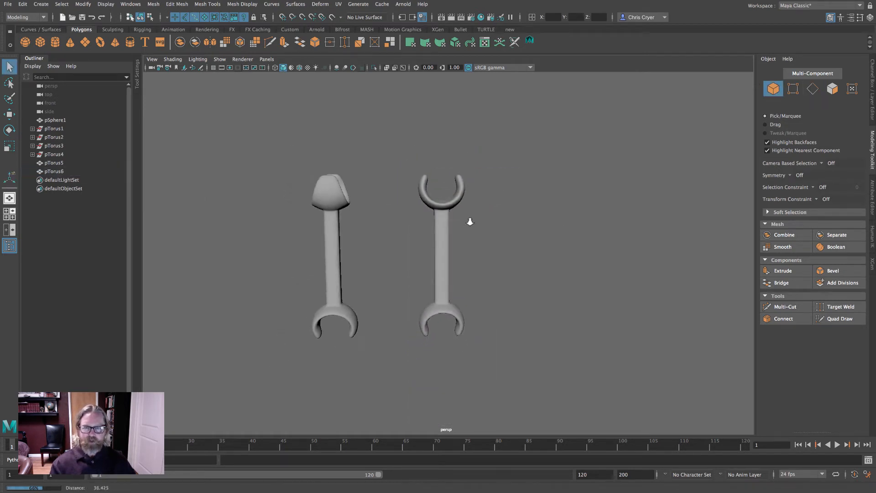
left_click_drag(470, 219, 487, 260, "alt")
key("space")
key("space")
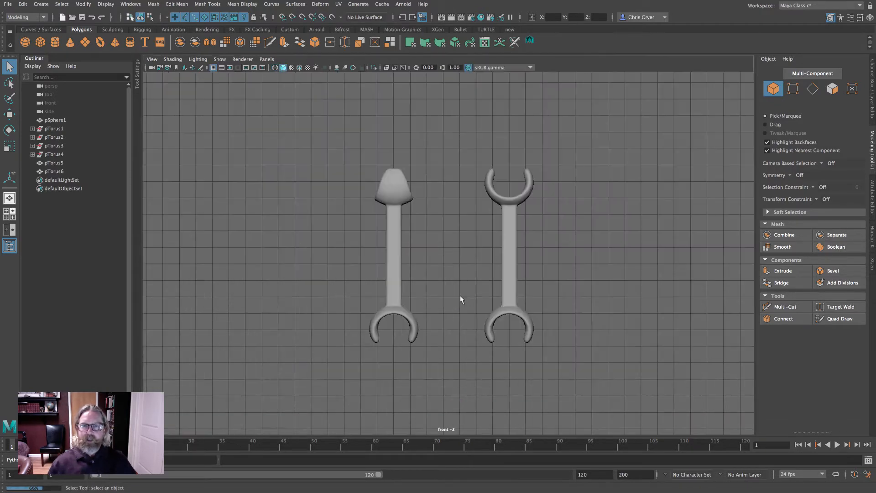
left_click(505, 213)
key("w")
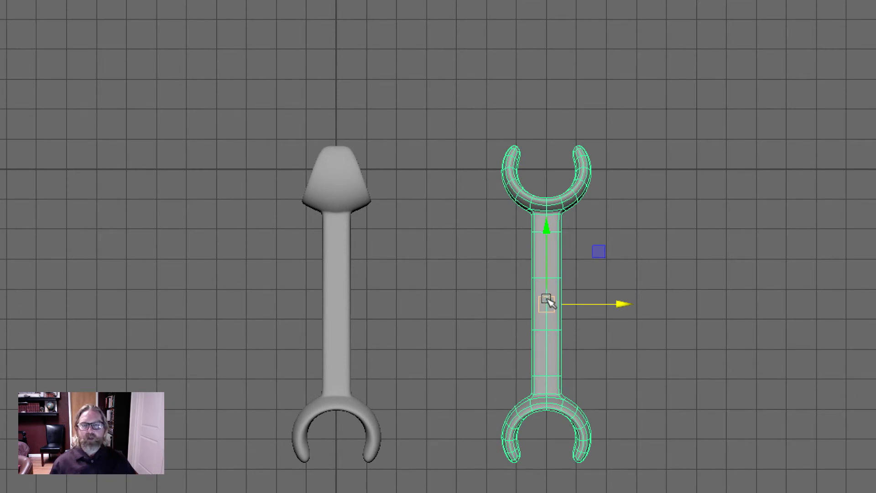
key("d")
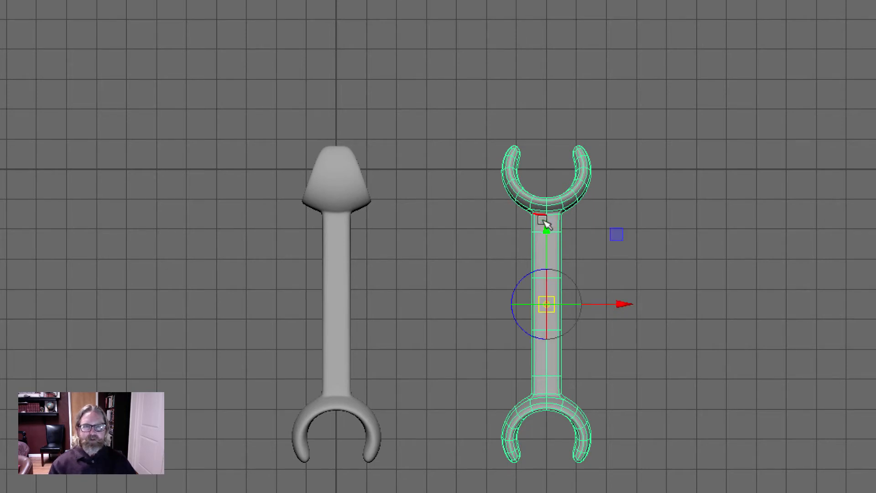
left_click_drag(546, 226, 548, 27)
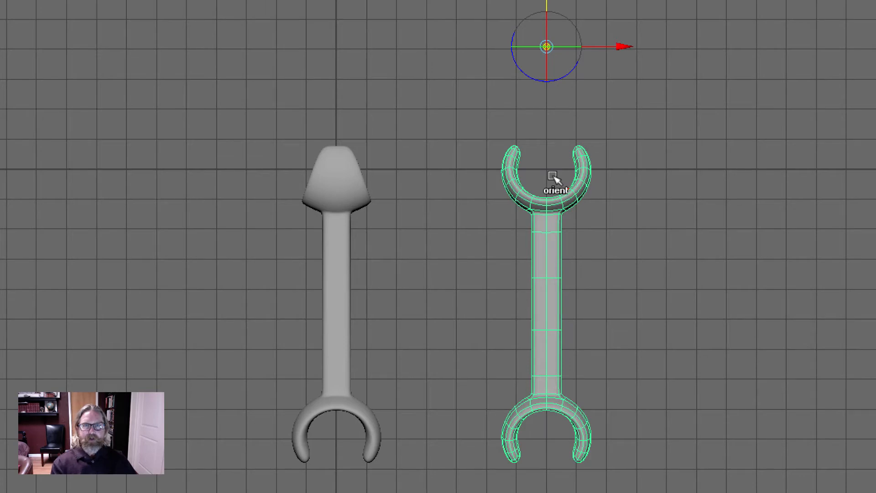
left_click(554, 178)
key("d")
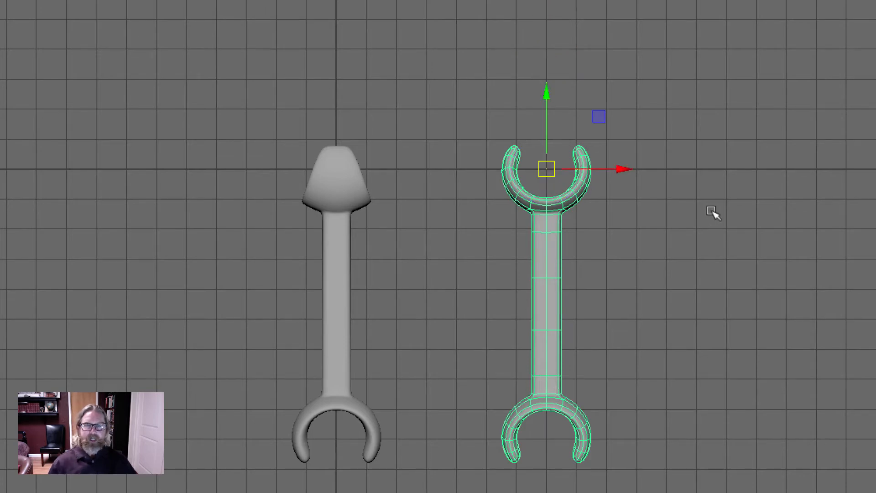
right_click_drag(652, 214, 529, 209, "alt")
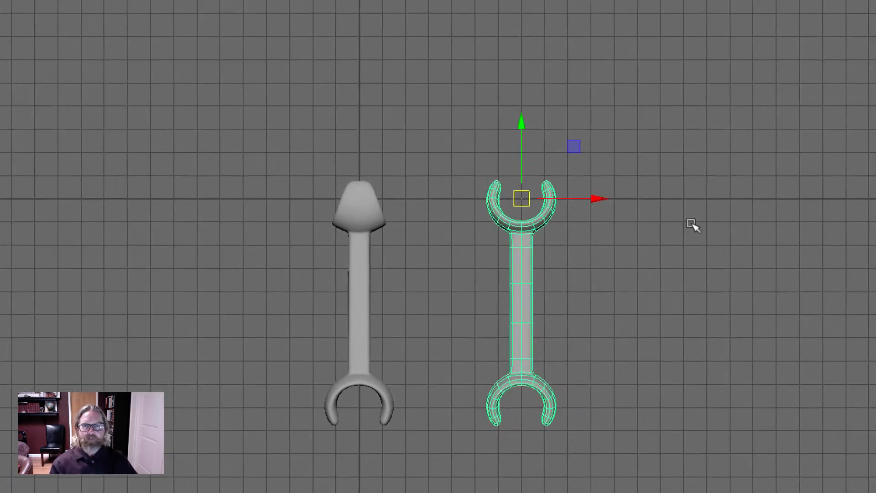
middle_click_drag(689, 221, 737, 130, "alt")
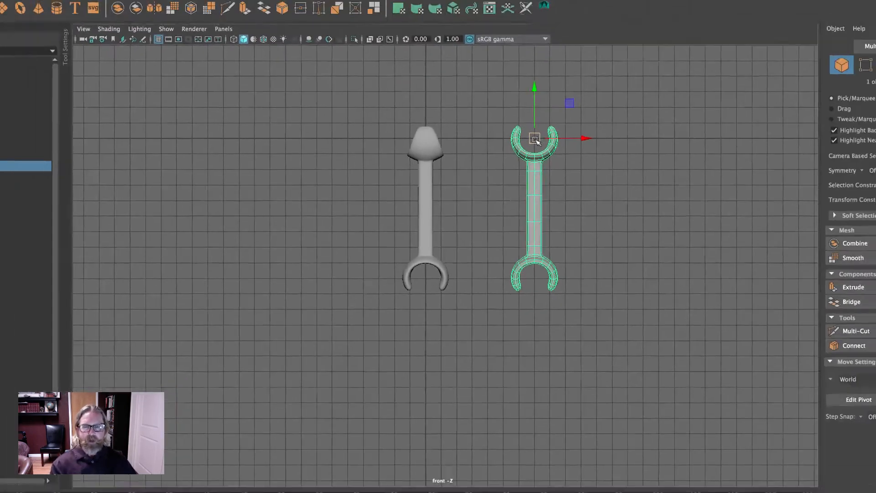
- Move the right wrench so its upper ring sits just below the left wrench's lower ring, at Y -11
left_click_drag(577, 117, 423, 355)
left_click_drag(442, 283, 429, 296)
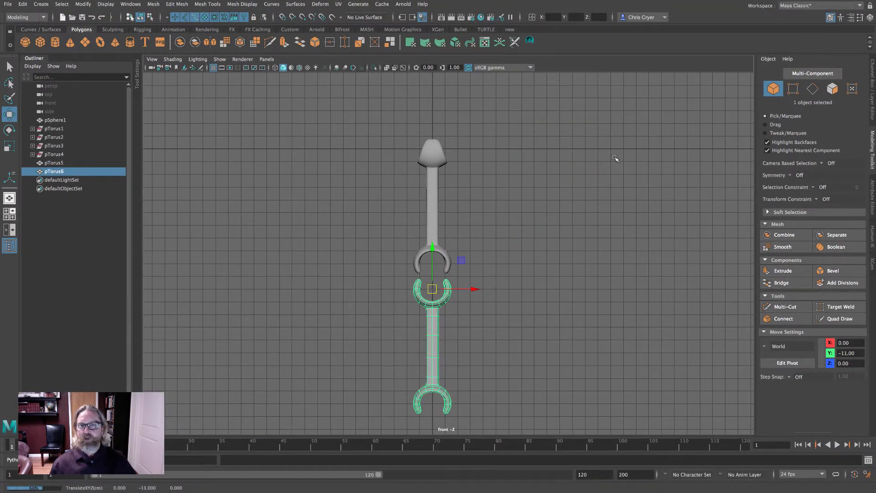
- Switch layer1's display mode to normal so its objects can be selected
left_click(678, 174)
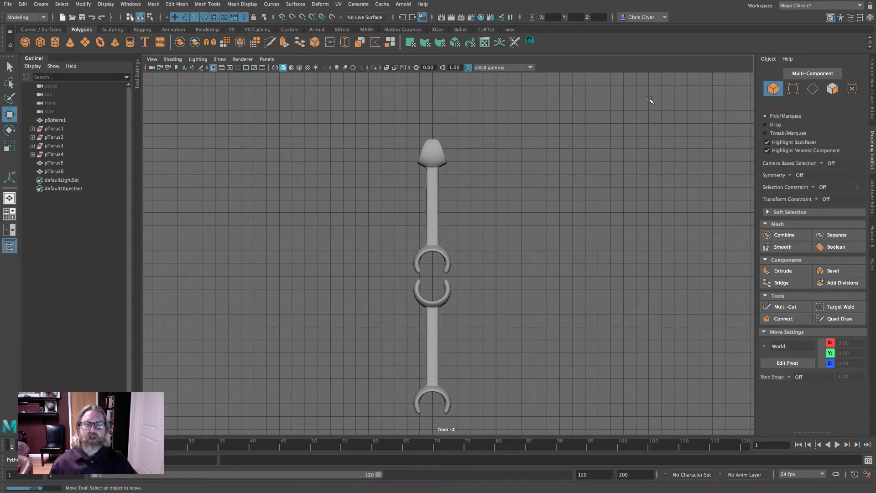
left_click(872, 95)
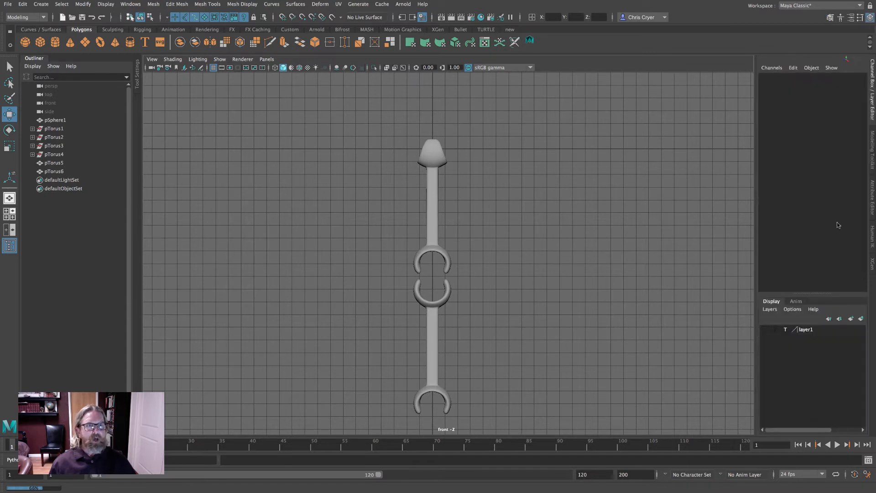
left_click(785, 332)
scroll(497, 171, "up", 5)
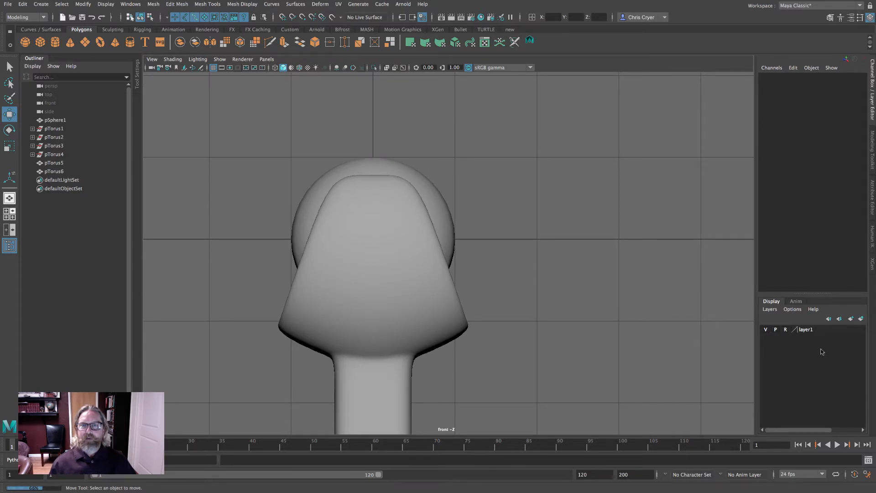
left_click(787, 333)
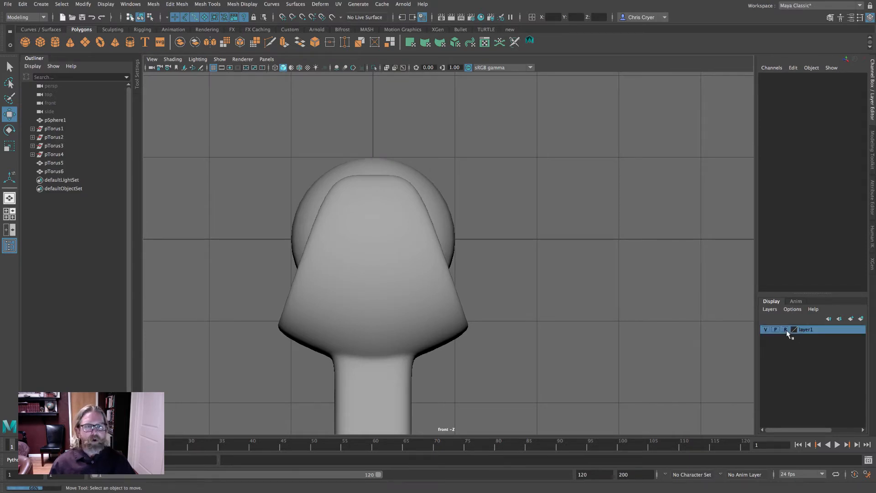
- Select the sphere at the top of the wrench and delete it
left_click(409, 173)
left_click(783, 180)
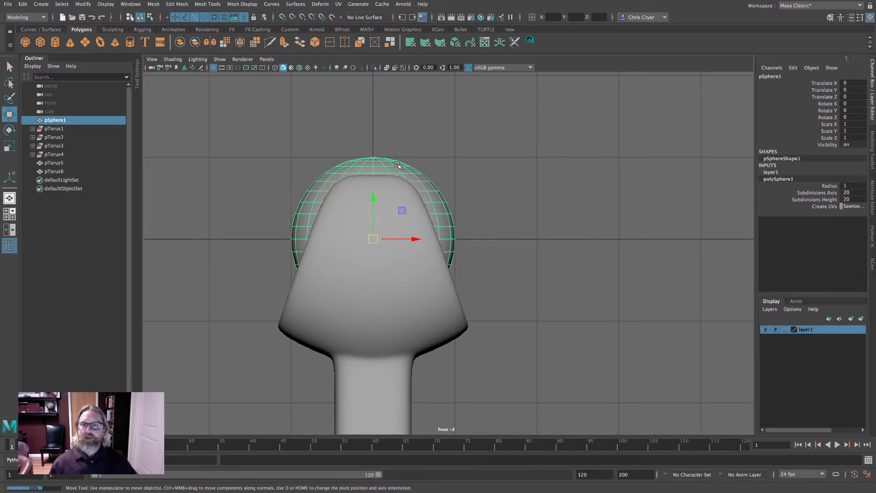
key("Delete")
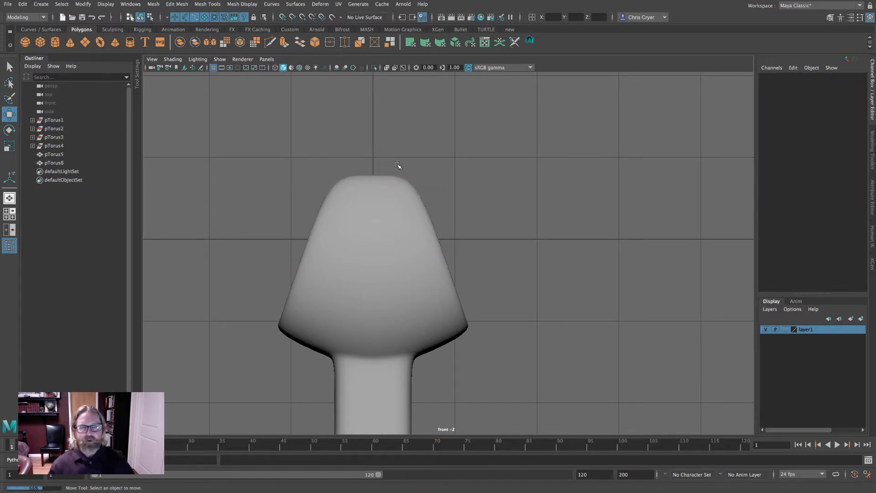
- Create a polygon sphere and set its subdivisions axis and height to 10
left_click(25, 42)
left_click(778, 173)
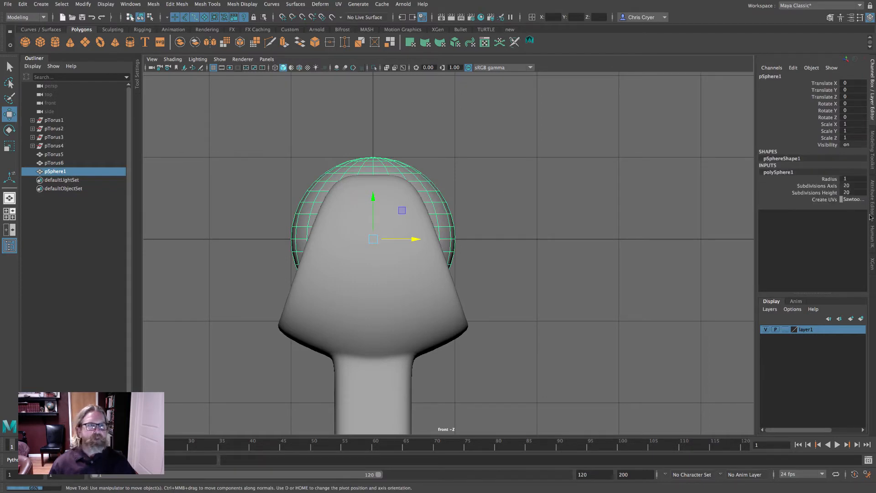
left_click_drag(851, 185, 852, 191)
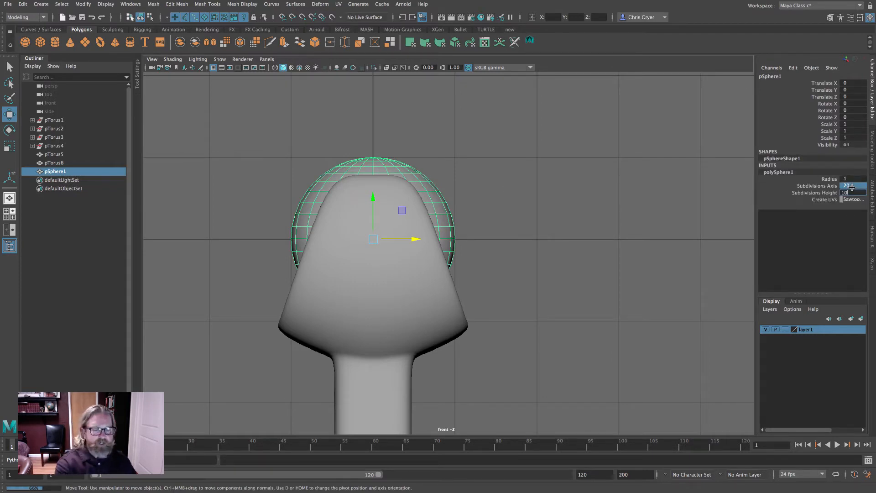
type("10")
key("Return")
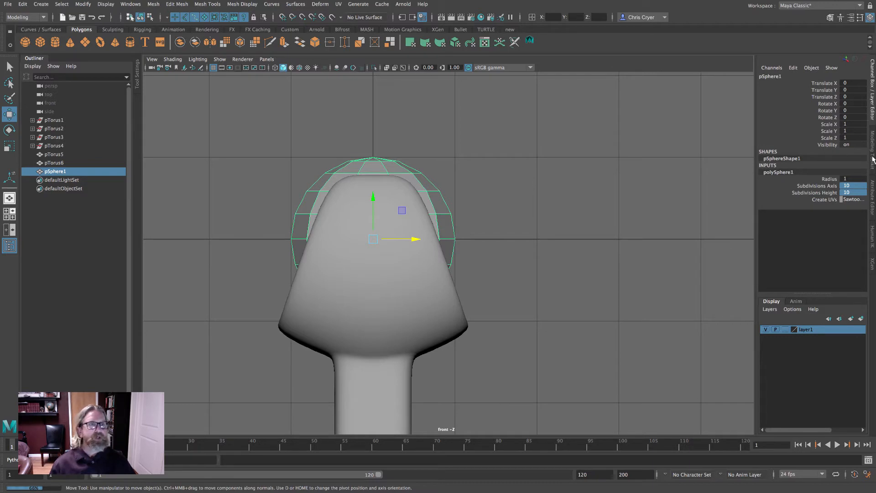
- Rotate the sphere 90° about Z and duplicate it
key("e")
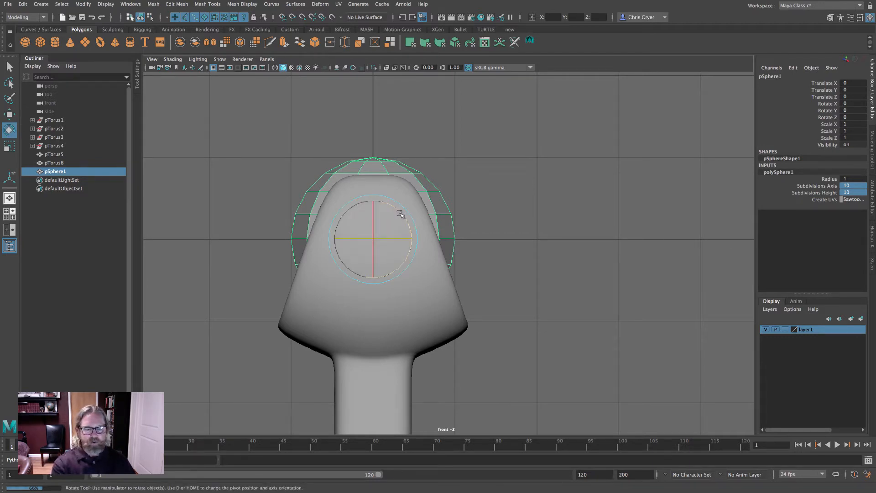
left_click_drag(400, 213, 327, 198)
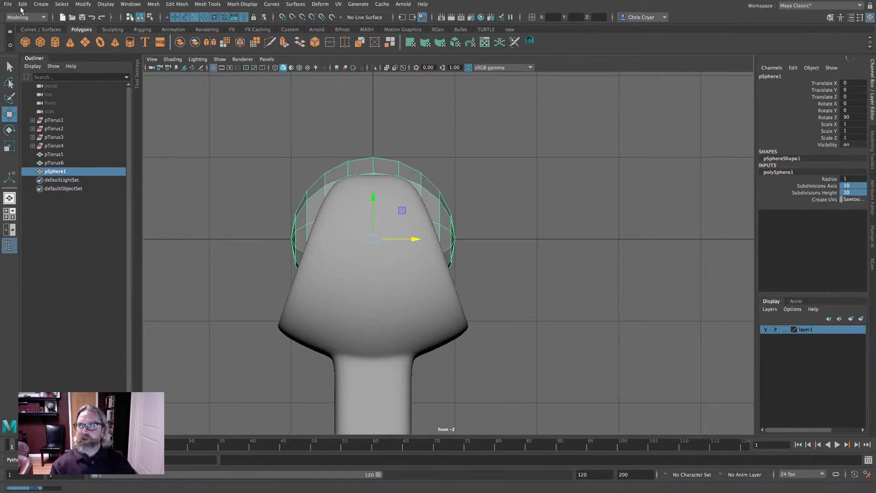
left_click(22, 6)
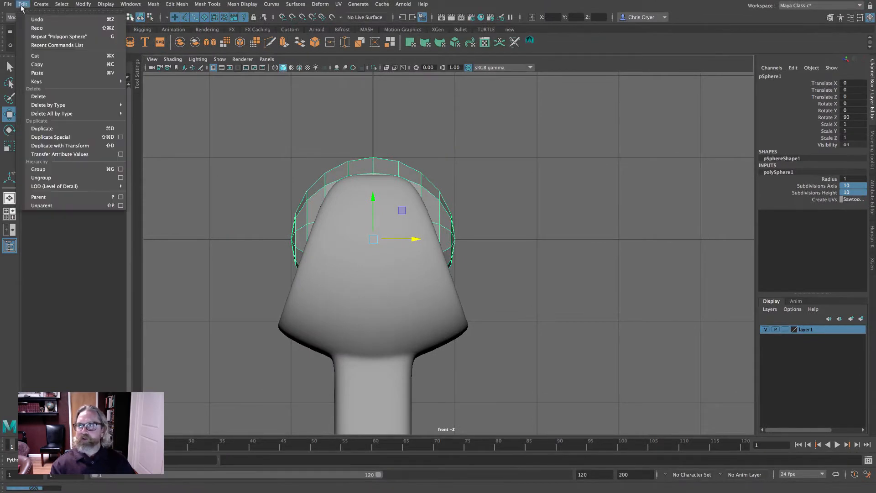
left_click(58, 130)
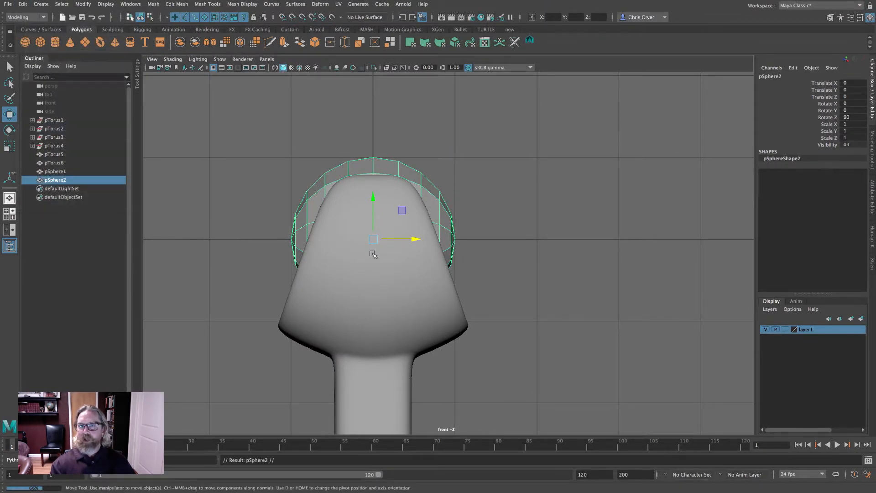
- Move the duplicate sphere up to Y 2, directly above the original
left_click_drag(375, 240, 375, 104)
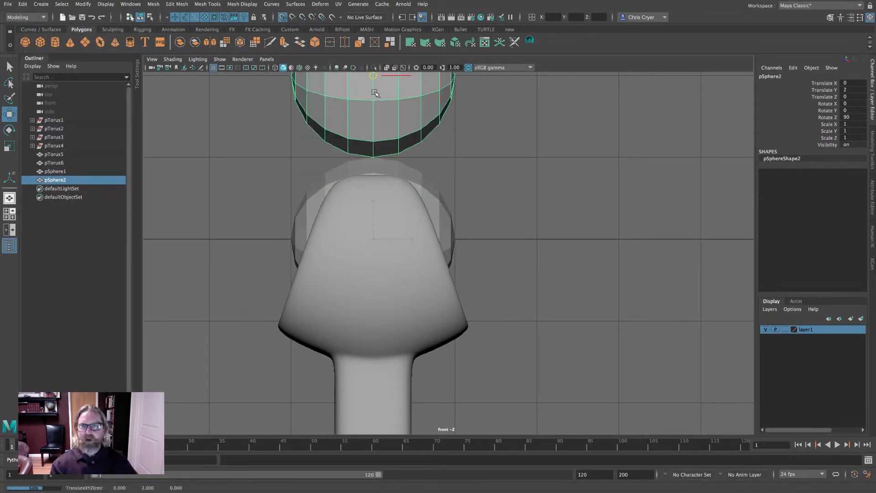
key("space")
key("space")
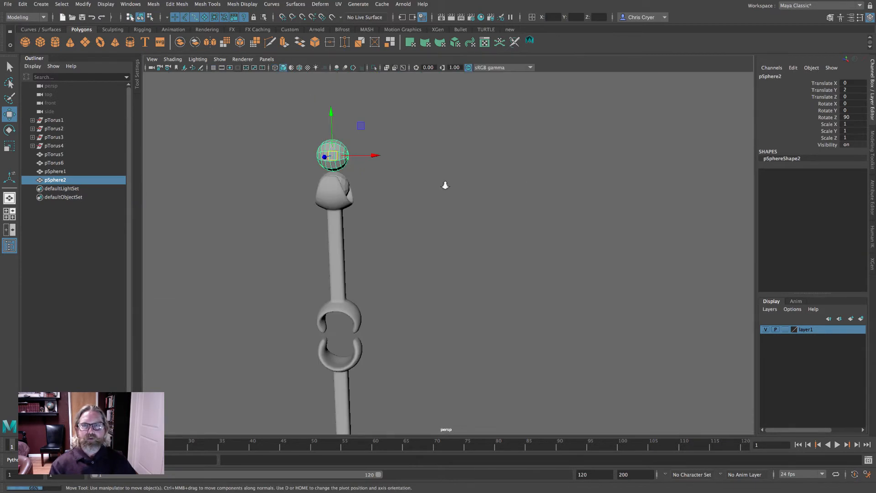
right_click_drag(443, 185, 472, 192, "alt")
left_click_drag(471, 191, 593, 203, "alt")
left_click(468, 196, "shift")
right_click_drag(468, 196, 569, 193, "alt")
left_click_drag(569, 192, 467, 196, "alt")
key("f")
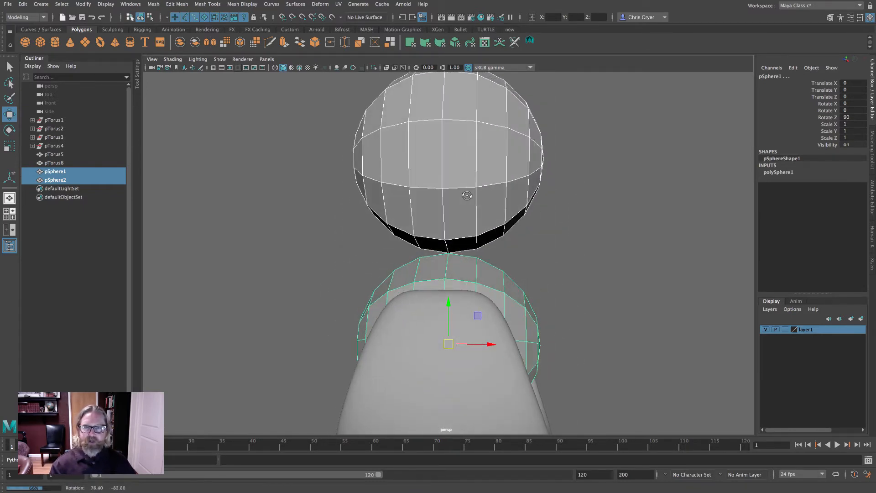
- Select the facing rows of faces on both spheres where they meet
left_click(871, 150)
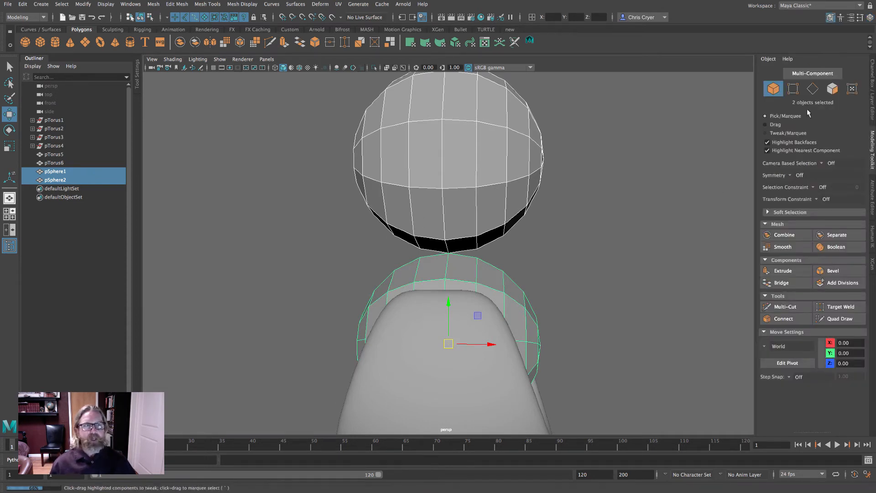
right_click_drag(473, 195, 474, 216)
key("ctrl+z")
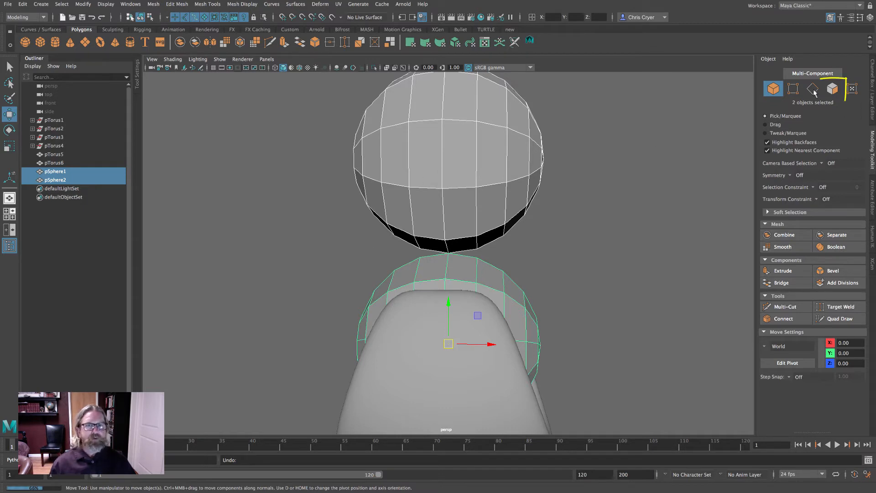
left_click(832, 90)
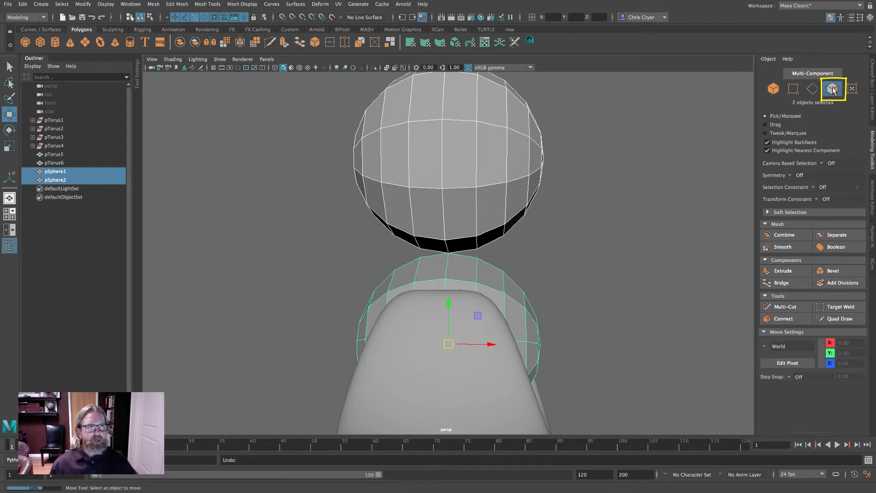
left_click(515, 282)
key("space")
key("space")
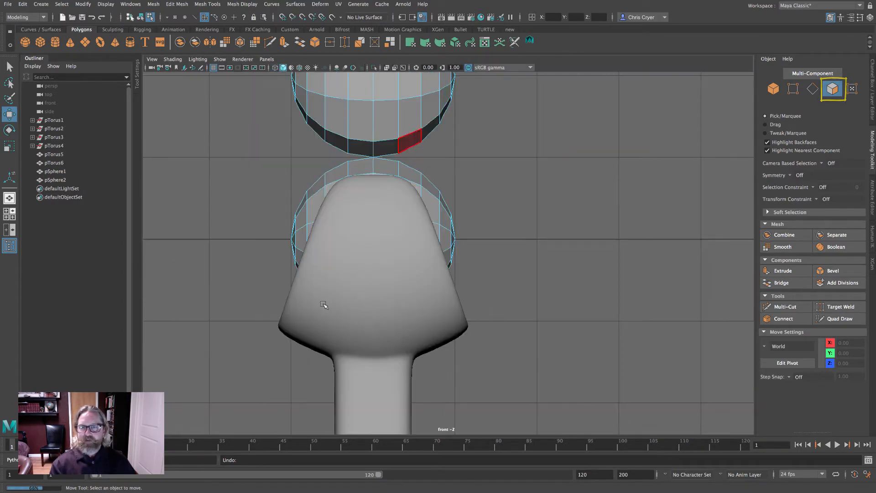
left_click(364, 151)
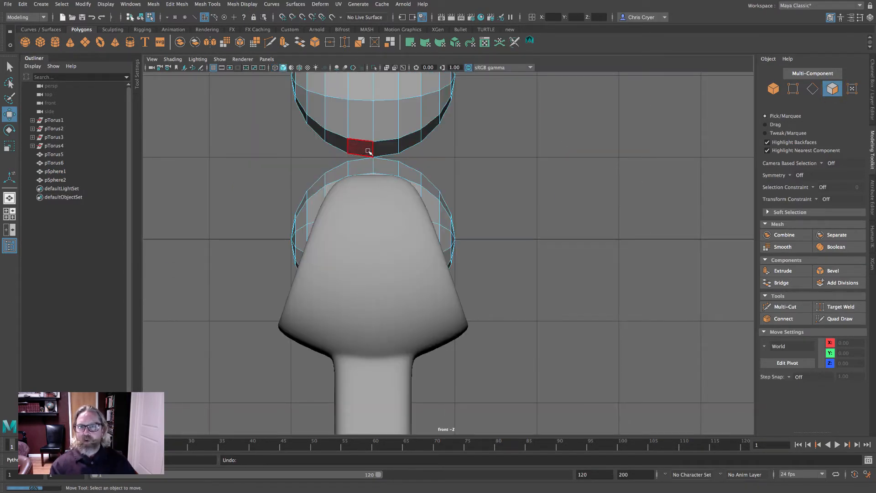
left_click_drag(364, 150, 387, 169)
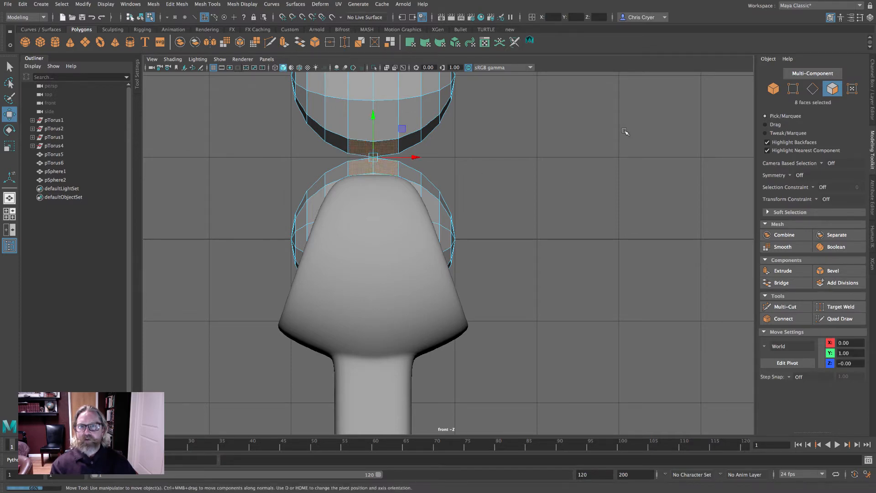
- Delete the selected facing faces from both spheres
key("space")
key("space")
left_click_drag(567, 172, 661, 182, "alt")
scroll(661, 182, "up", 5)
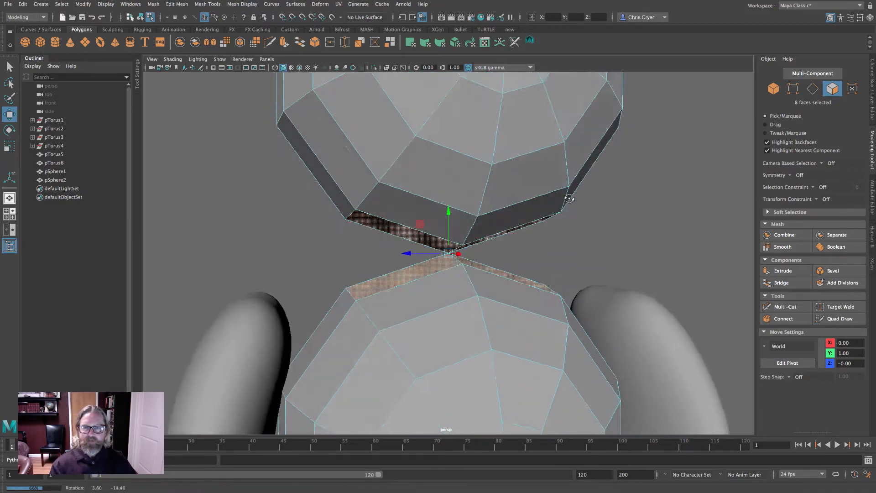
left_click_drag(569, 199, 502, 196, "alt")
key("Delete")
- Select both open spheres in object mode and combine them into one mesh
right_click(493, 189)
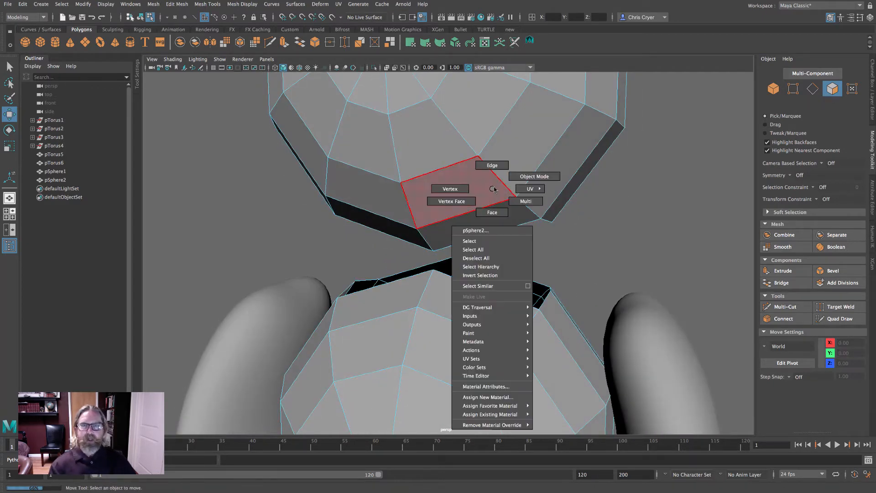
right_click_drag(494, 188, 524, 173)
left_click_drag(519, 307, 532, 233)
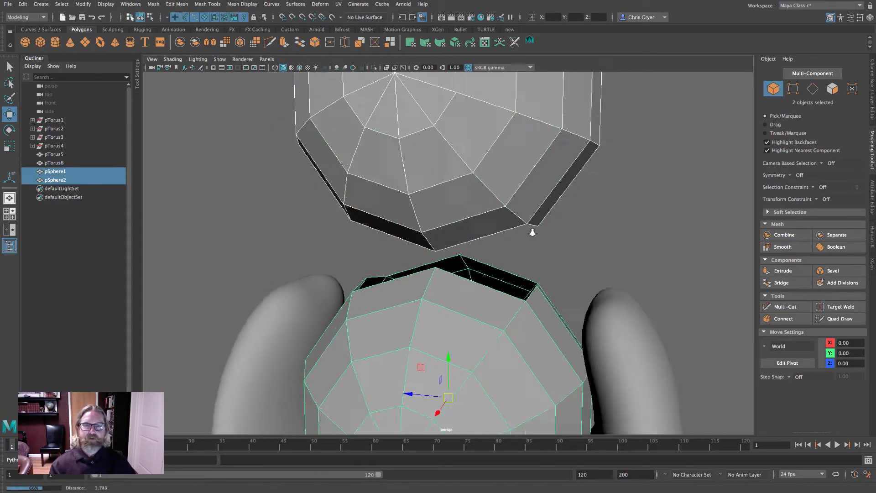
key("f")
key("q")
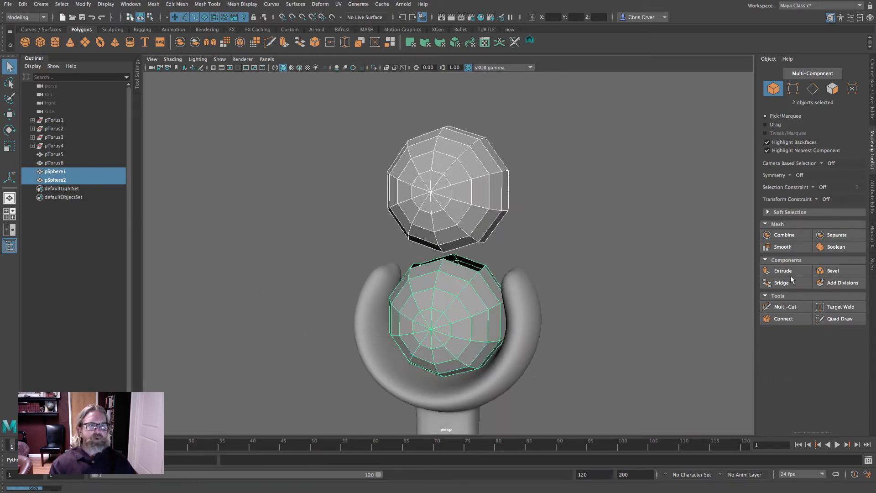
left_click(784, 235)
- Bridge the two facing open edge loops of the combined spheres
right_click_drag(441, 236, 470, 250)
scroll(469, 250, "up", 5)
double_click(483, 237)
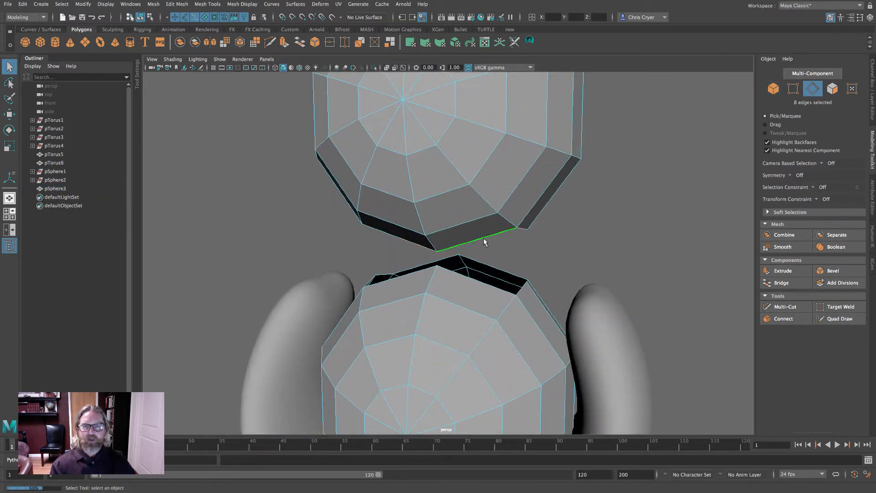
double_click(508, 274, "shift")
left_click_drag(497, 280, 607, 290, "alt")
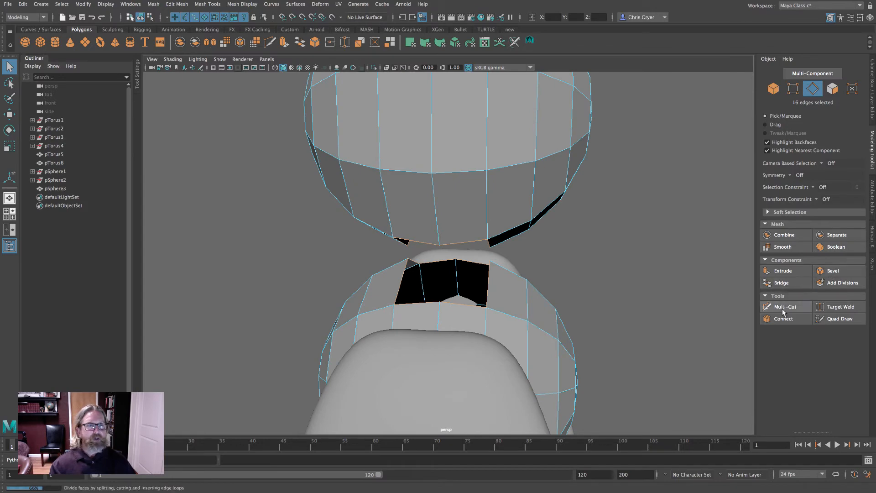
left_click(788, 282)
scroll(573, 250, "down", 3)
left_click_drag(573, 251, 554, 250, "alt")
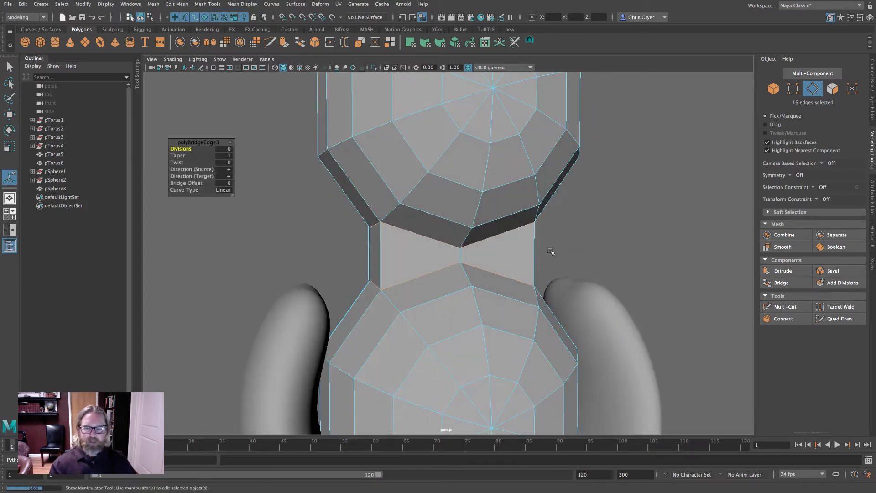
- Preview the bridged mesh smoothed and inspect the new neck between the spheres
key("3")
right_click_drag(495, 192, 534, 181)
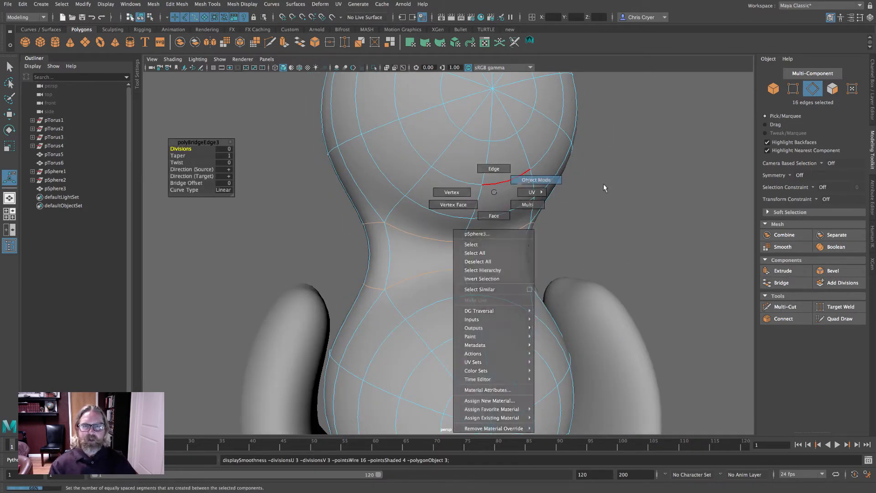
left_click(603, 184)
scroll(560, 213, "down", 2)
scroll(560, 213, "down", 3)
left_click_drag(518, 221, 496, 246, "alt")
scroll(497, 246, "up", 5)
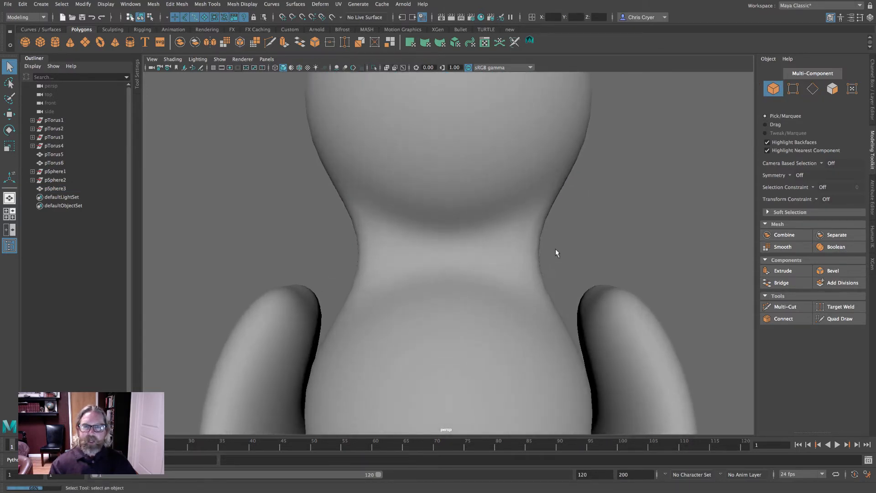
- Select the bridged sphere mesh, switch back to the unsmoothed display, and insert an edge loop around the middle of the neck with Multi-Cut
left_click(532, 256)
left_click_drag(559, 259, 345, 256, "alt")
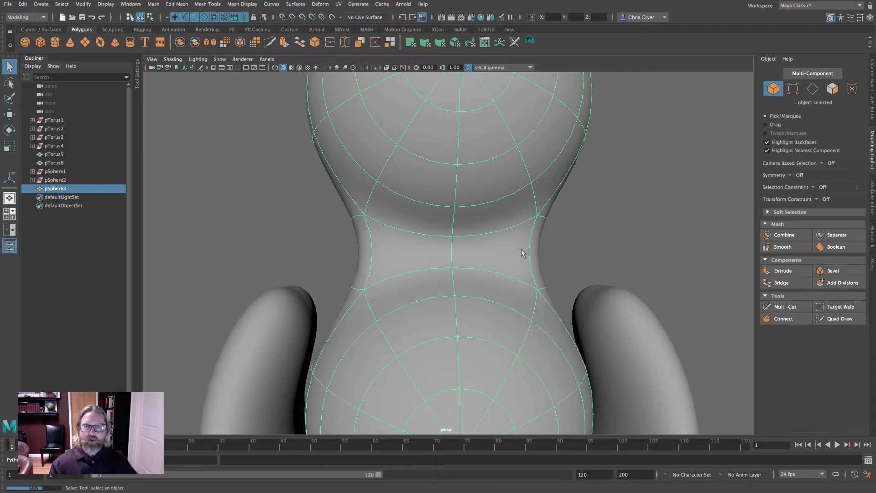
key("1")
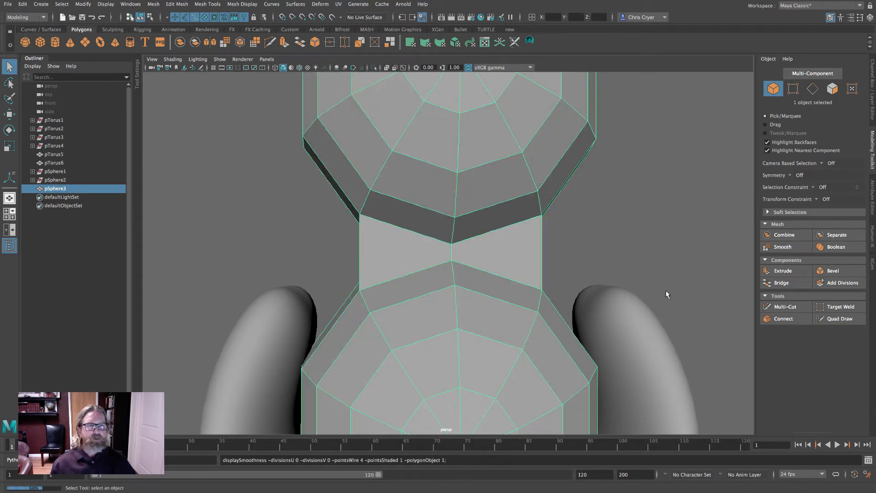
left_click(791, 307)
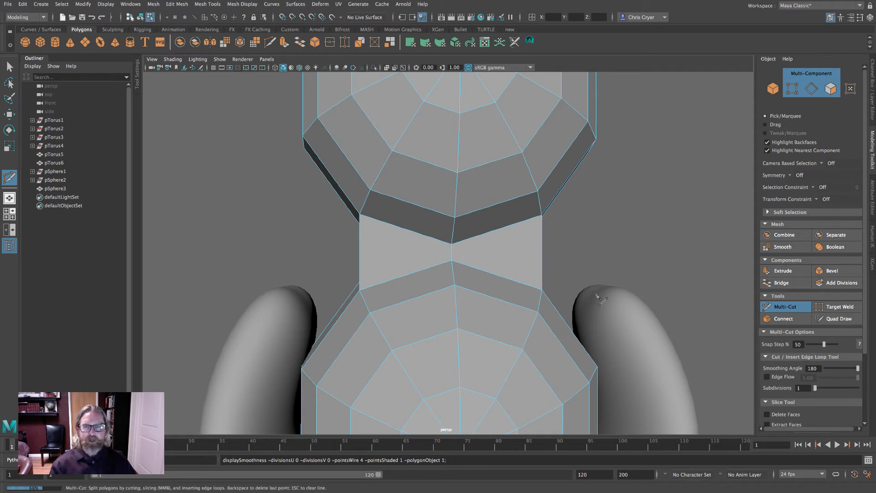
left_click(364, 250, "ctrl")
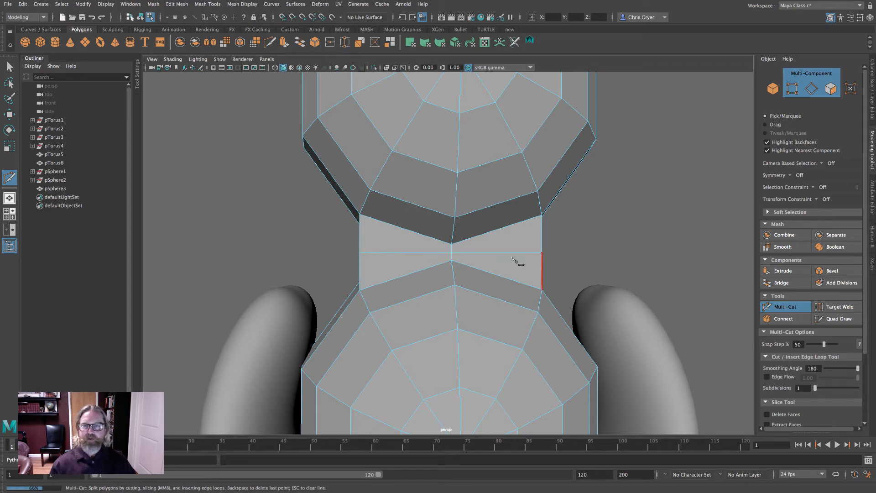
- Select the new neck edge loop and scale it inward to pinch the neck, previewing it smoothed
left_click(8, 114)
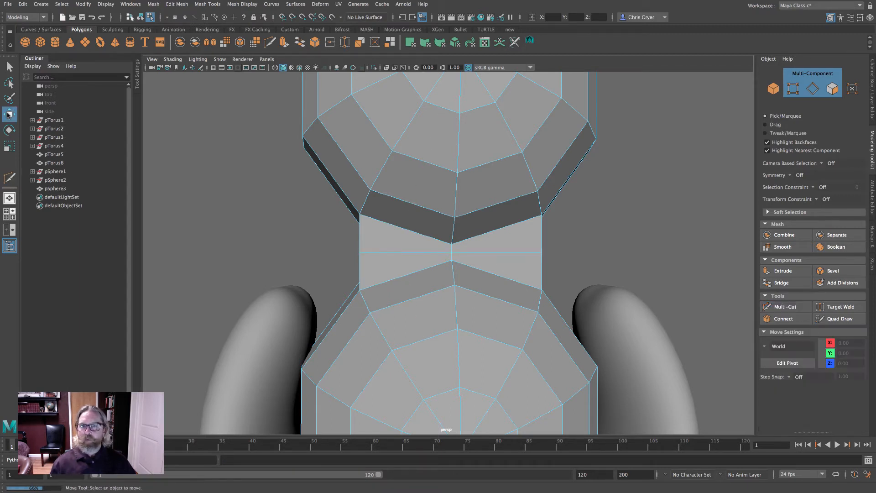
right_click(384, 248)
left_click(384, 271)
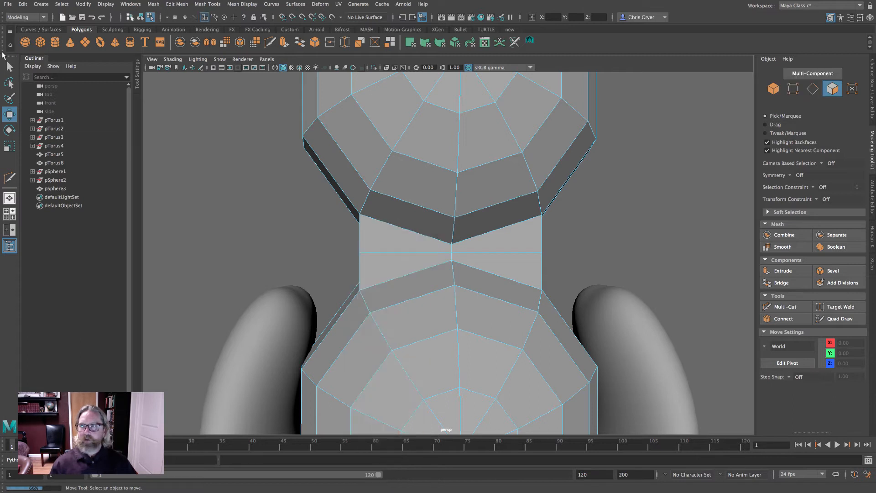
key("q")
right_click(401, 250)
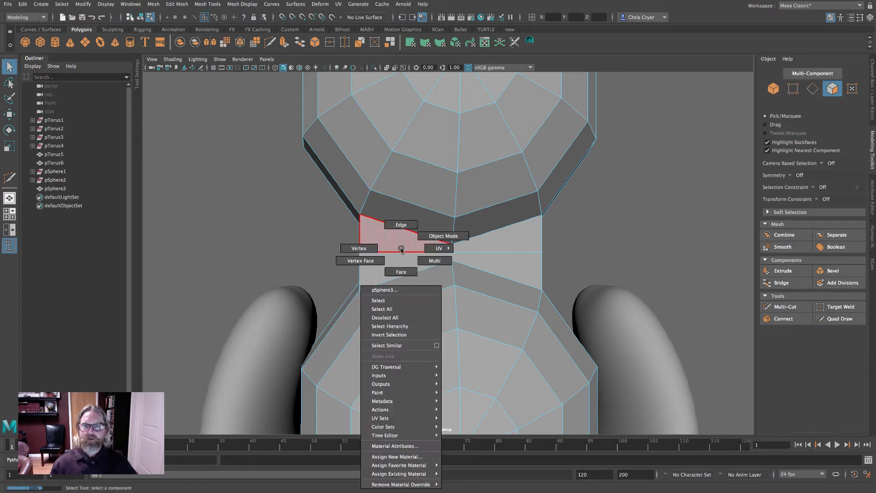
left_click(401, 224)
double_click(403, 252)
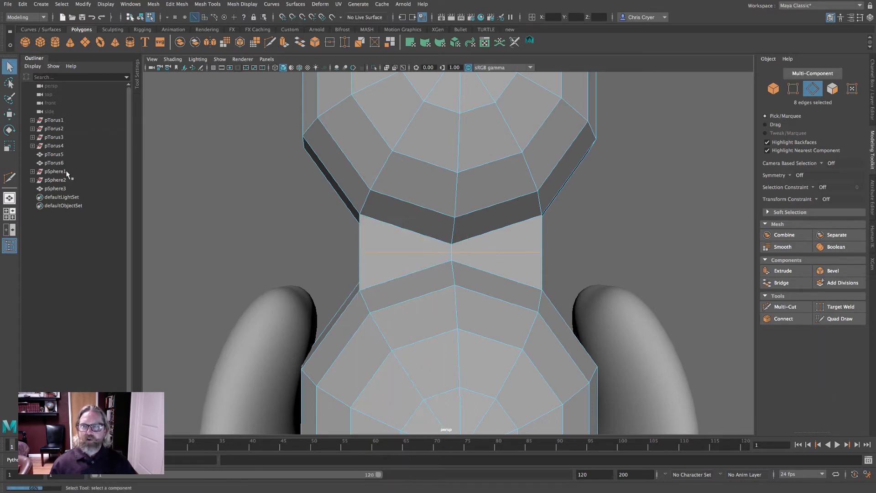
key("r")
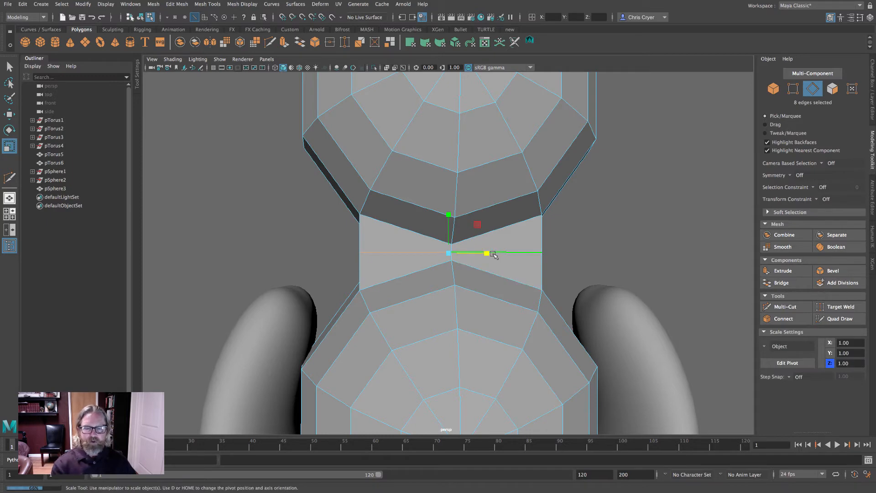
key("3")
left_click_drag(491, 254, 480, 254)
- Orbit around the smoothed piece to inspect the narrowed neck from several angles
left_click_drag(555, 267, 467, 287, "alt")
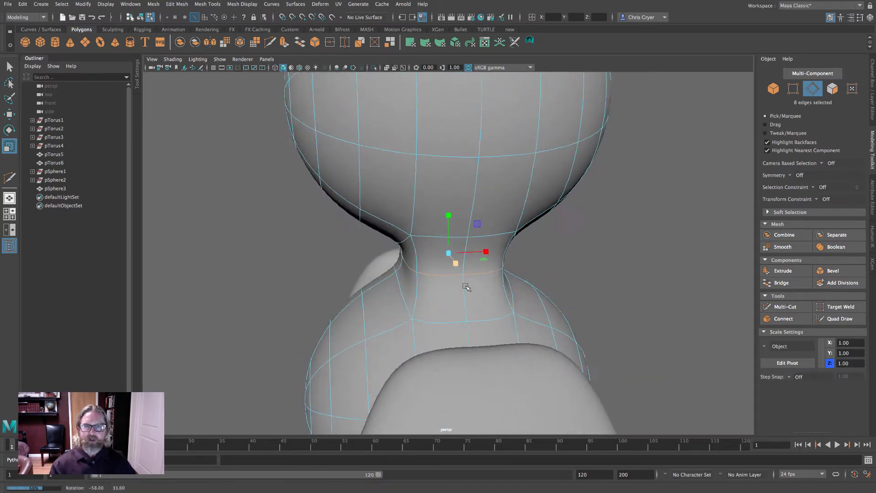
right_click_drag(467, 287, 319, 266, "alt")
left_click_drag(320, 266, 431, 255, "alt")
right_click_drag(436, 208, 499, 203)
left_click(607, 233)
right_click_drag(639, 276, 483, 263, "alt")
left_click_drag(484, 264, 557, 270, "alt")
right_click_drag(557, 270, 436, 205, "alt")
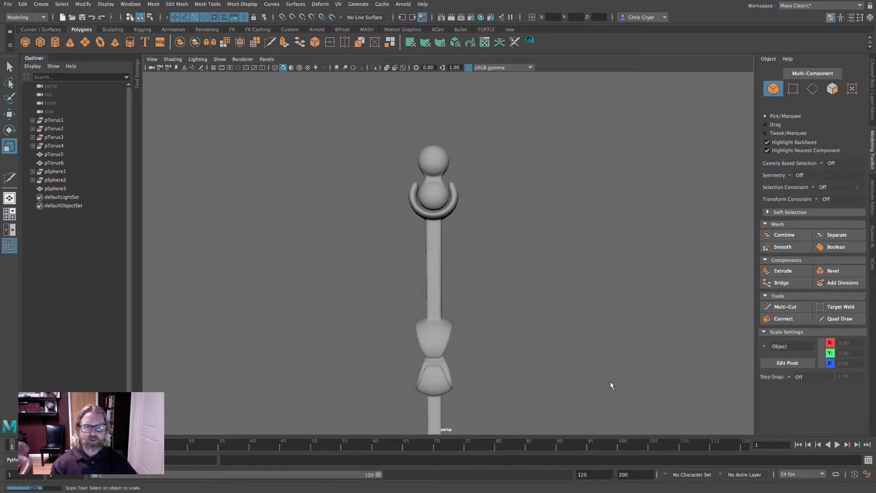
- In the side view, select the double-sphere piece and snap its pivot to the centre of the lower sphere
key("space")
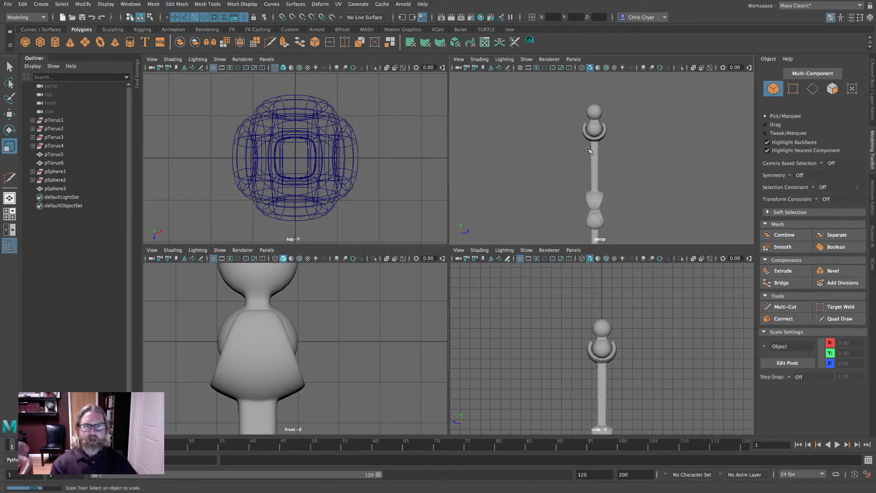
key("space")
key("space")
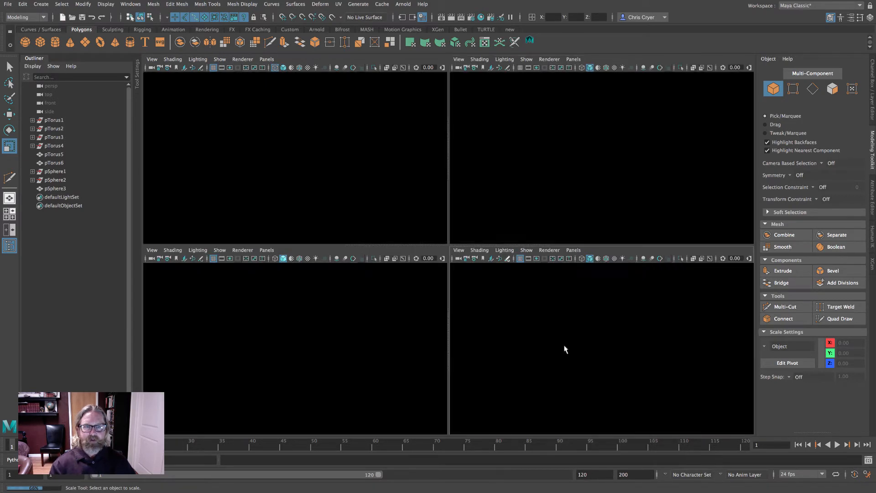
key("space")
right_click_drag(564, 349, 625, 302, "alt")
left_click(471, 251)
middle_click_drag(511, 277, 519, 188, "alt")
right_click_drag(497, 233, 538, 228, "alt")
middle_click_drag(538, 228, 530, 336, "alt")
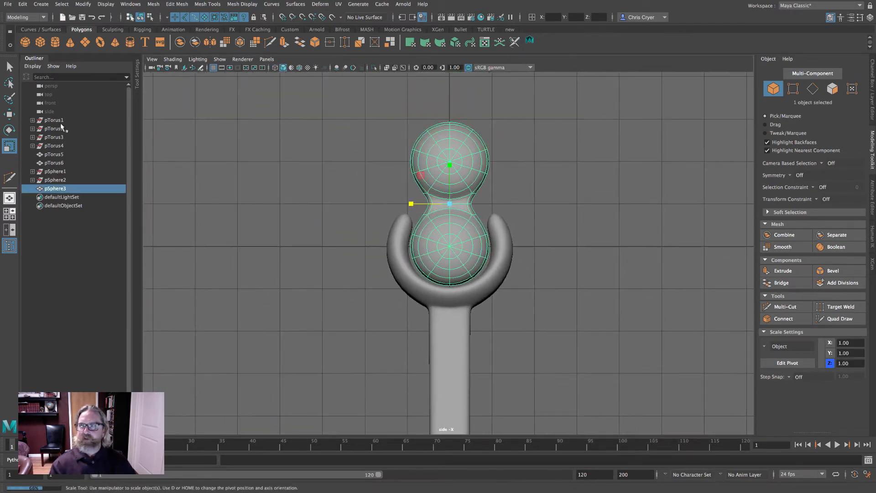
left_click(8, 114)
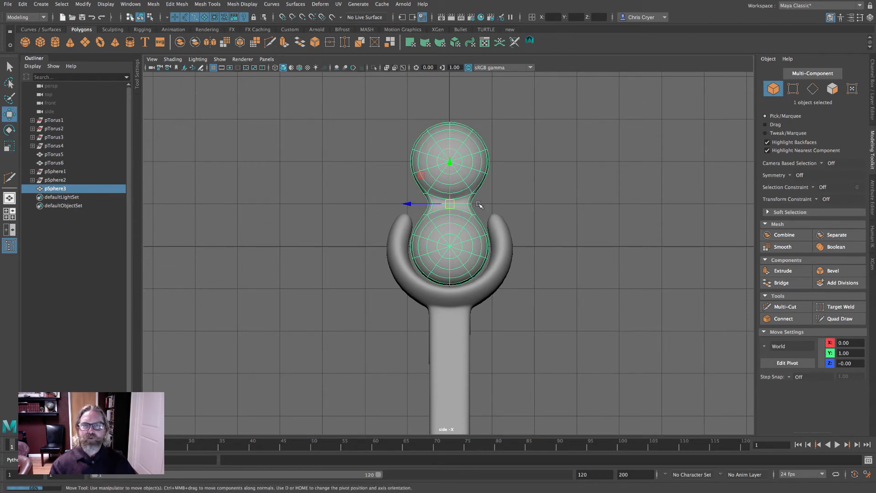
right_click_drag(479, 205, 654, 213, "alt")
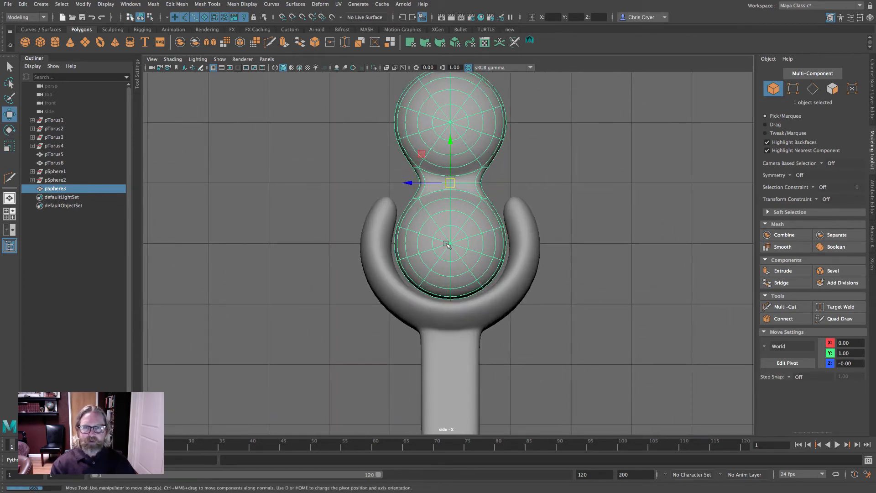
key("d")
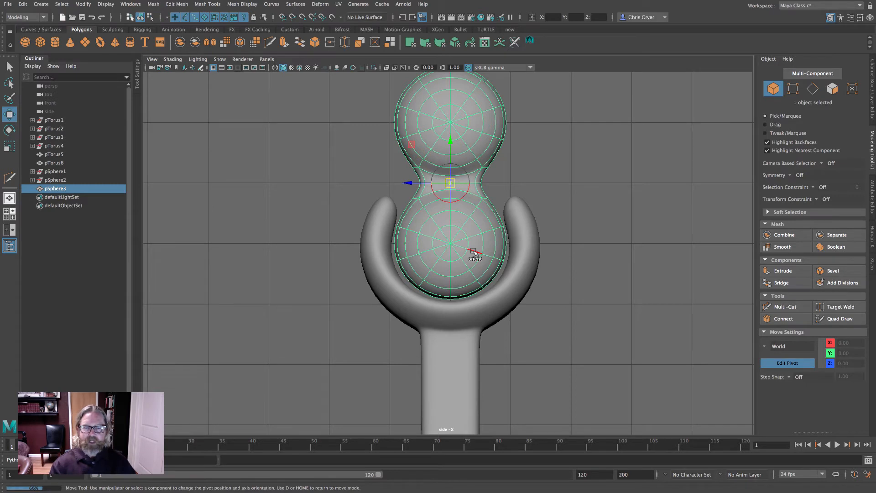
key("4")
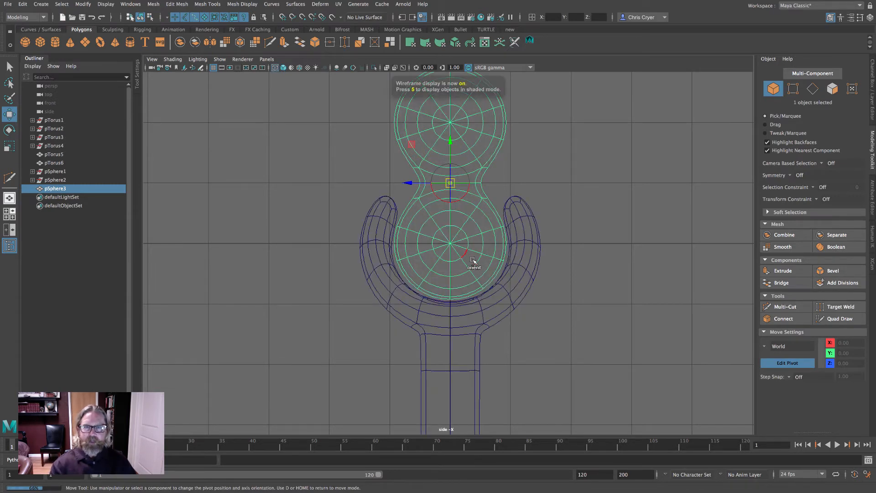
left_click(450, 244)
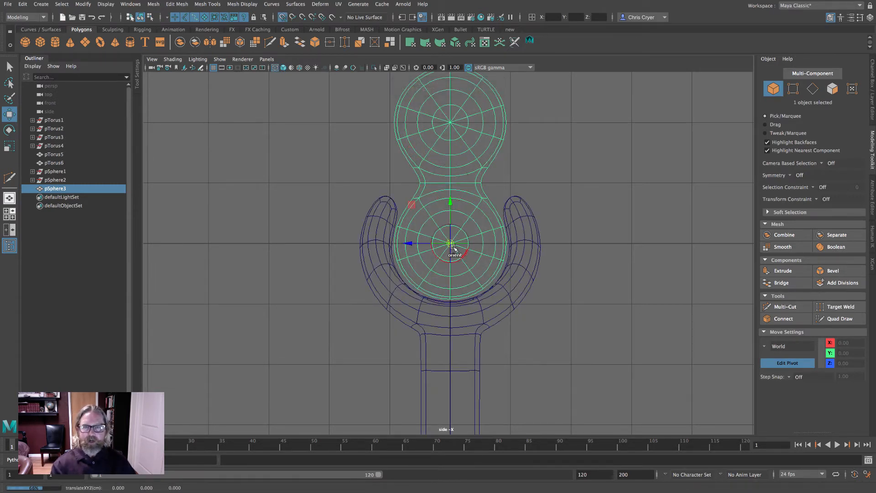
key("d")
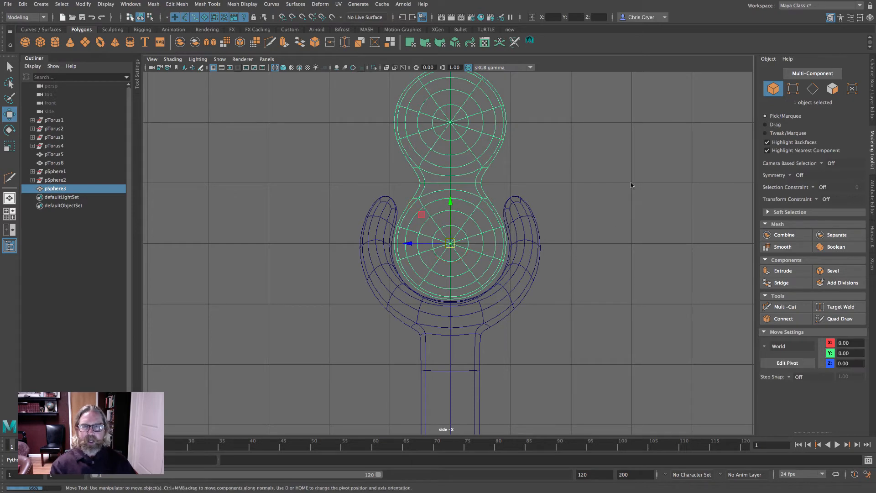
- Try rotating the double-sphere piece around its new pivot in the perspective view
key("space")
key("space")
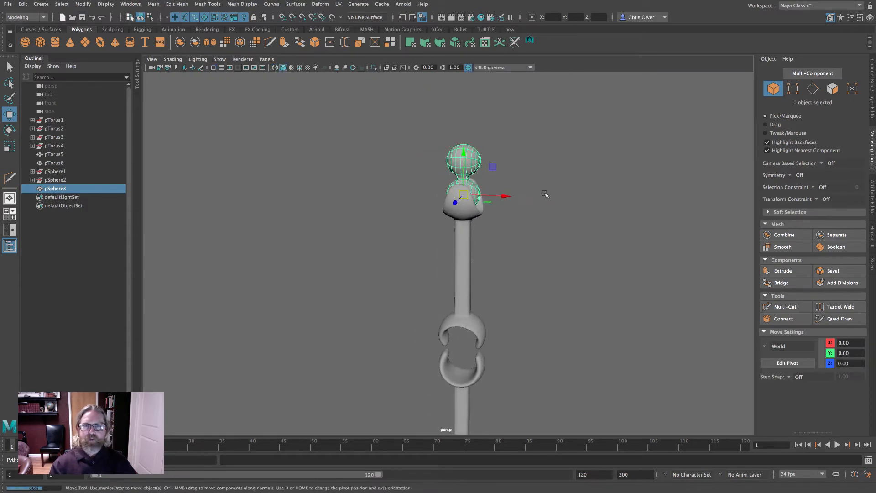
key("e")
left_click_drag(504, 194, 472, 162)
left_click_drag(550, 204, 601, 207, "alt")
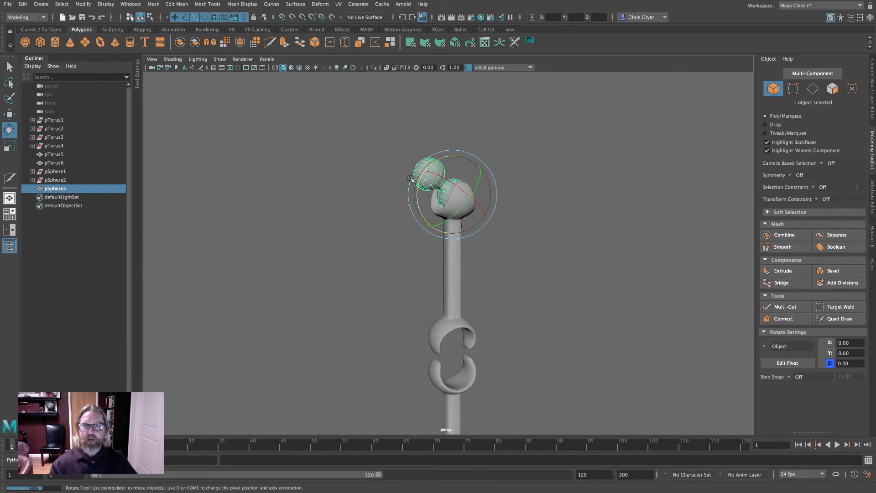
left_click_drag(642, 232, 571, 180, "alt")
left_click(10, 114)
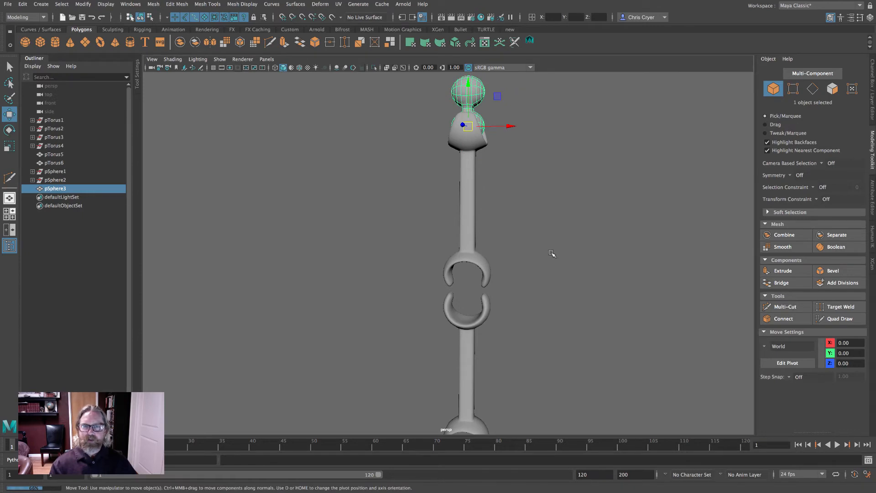
- Duplicate the double-sphere piece in the front view and move the copy down 11 units onto the middle wrench ends
key("space")
key("space")
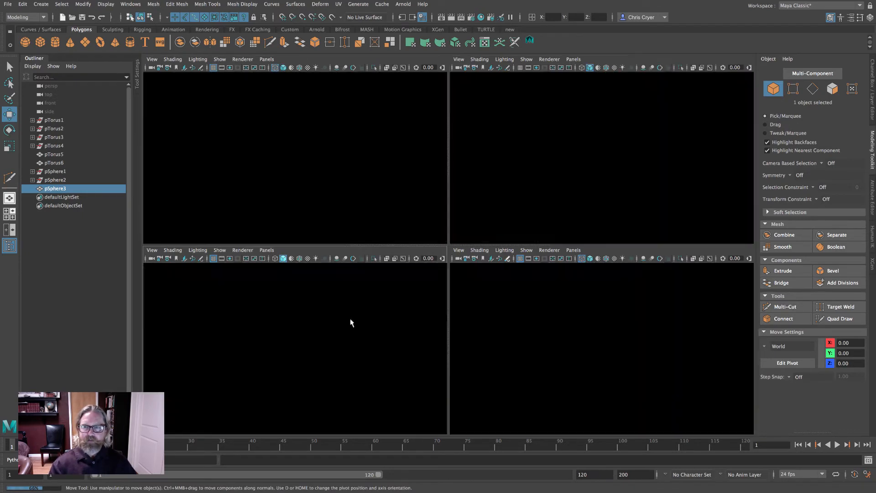
scroll(342, 282, "down", 5)
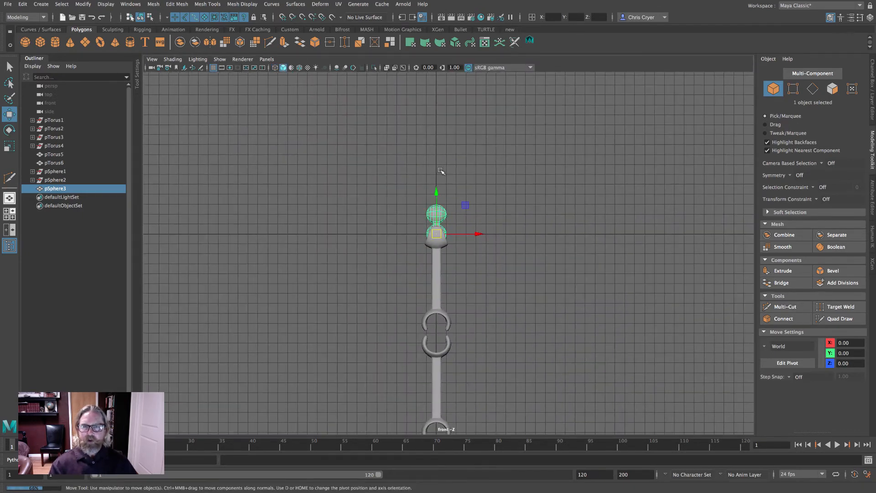
left_click(22, 4)
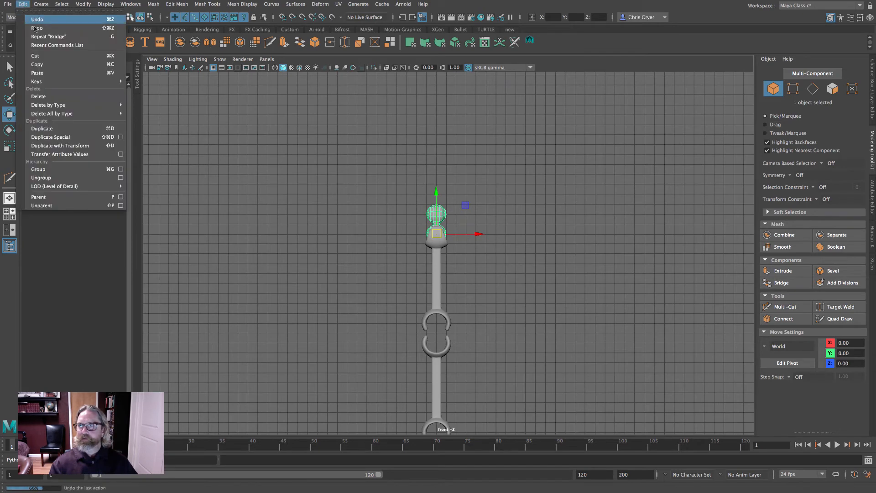
left_click(68, 129)
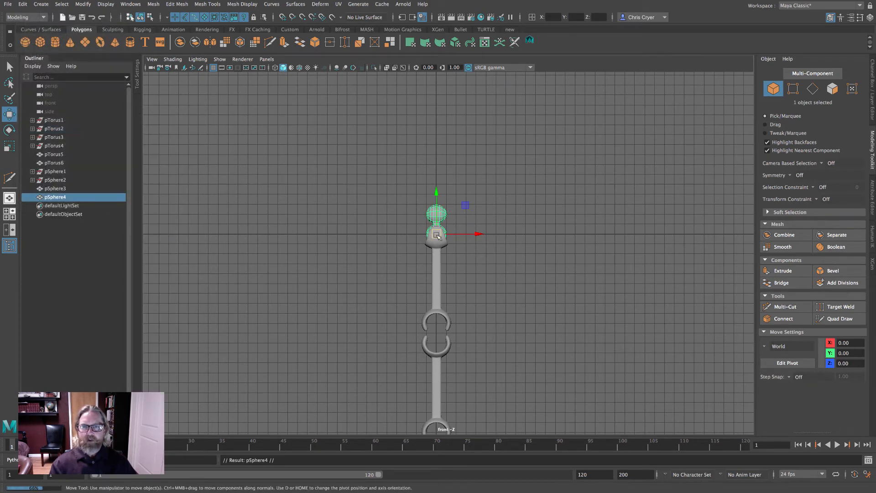
left_click_drag(437, 235, 436, 343)
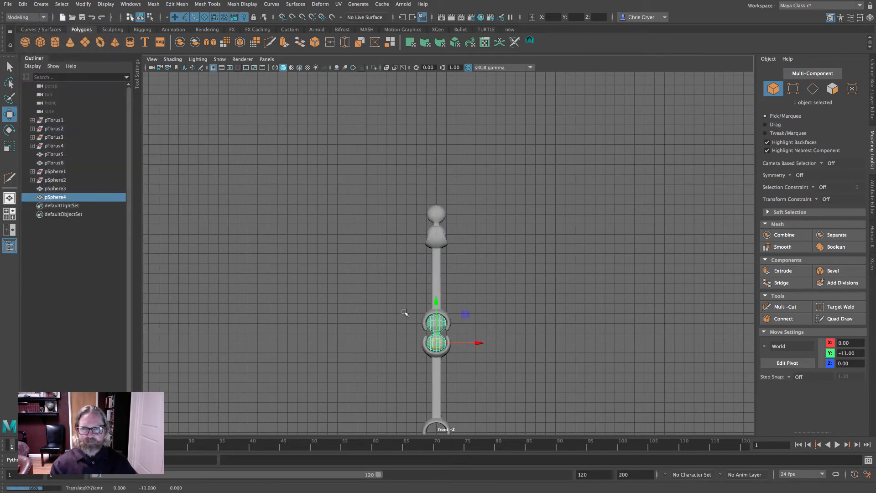
- Deselect and review the stacked wrenches with both double-sphere pieces from the perspective view
left_click_drag(384, 288, 492, 374, "ctrl+alt")
left_click_drag(548, 315, 539, 316, "alt")
right_click_drag(584, 316, 338, 308, "alt")
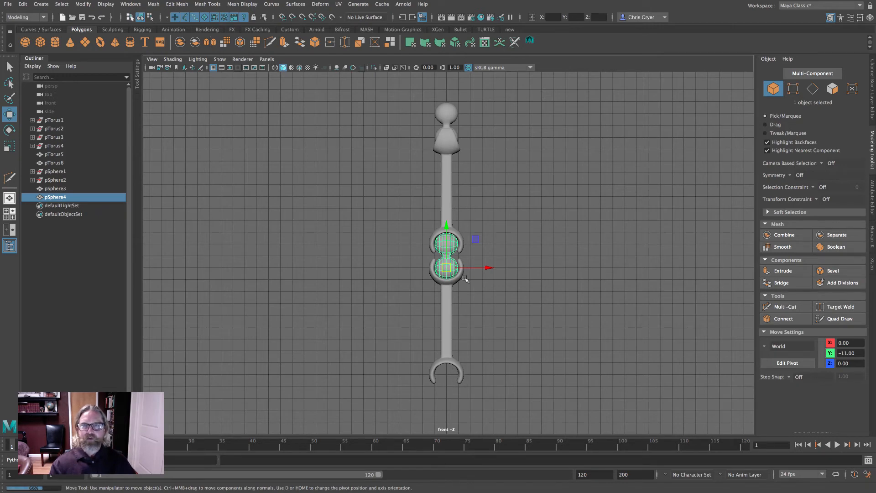
left_click(605, 157)
key("space")
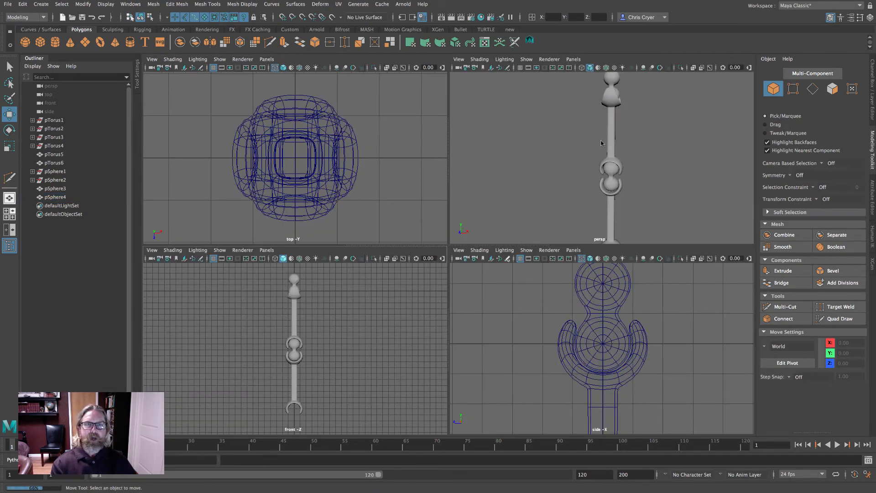
key("space")
left_click_drag(630, 168, 512, 202, "alt")
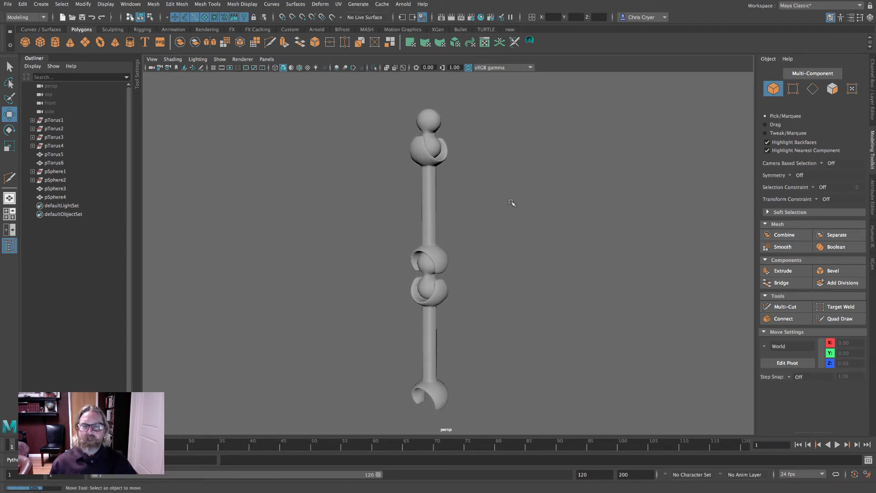
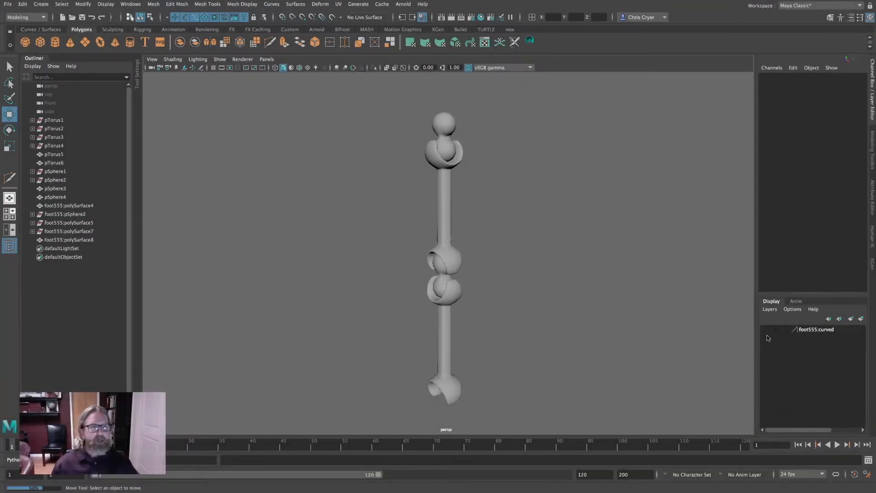
- Briefly show the foot layer, hide it again, and switch to the front view
left_click(766, 329)
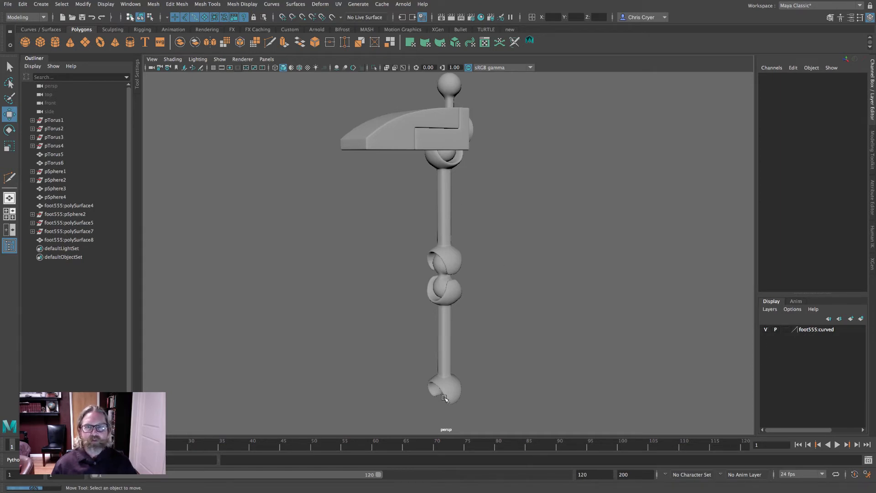
left_click(766, 329)
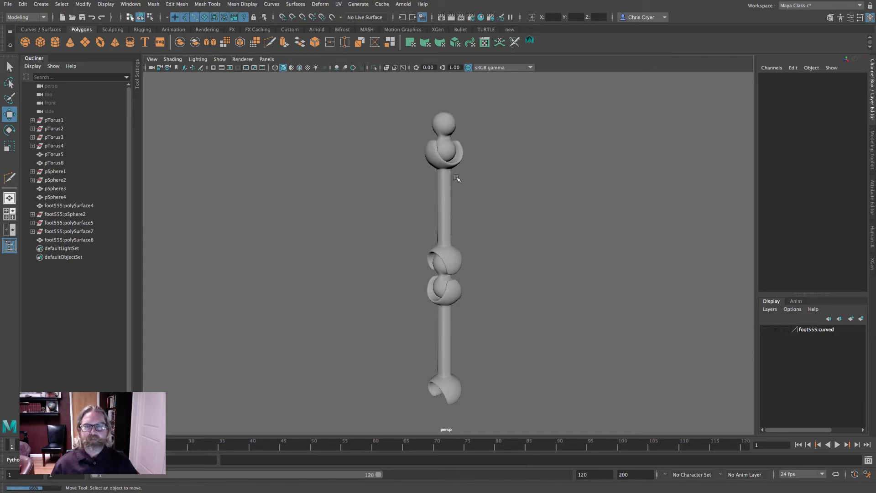
key("space")
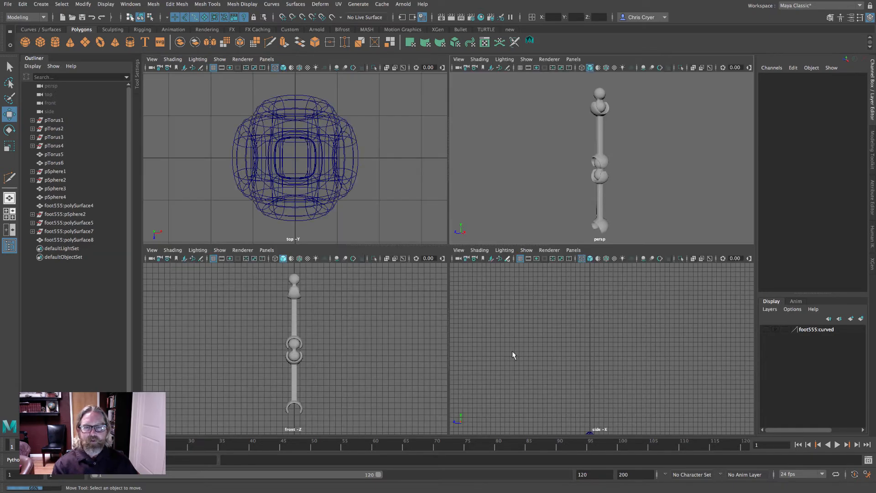
key("space")
- Inspect the wrench and double-sphere pieces by selecting them one at a time in the front view
left_click(442, 106)
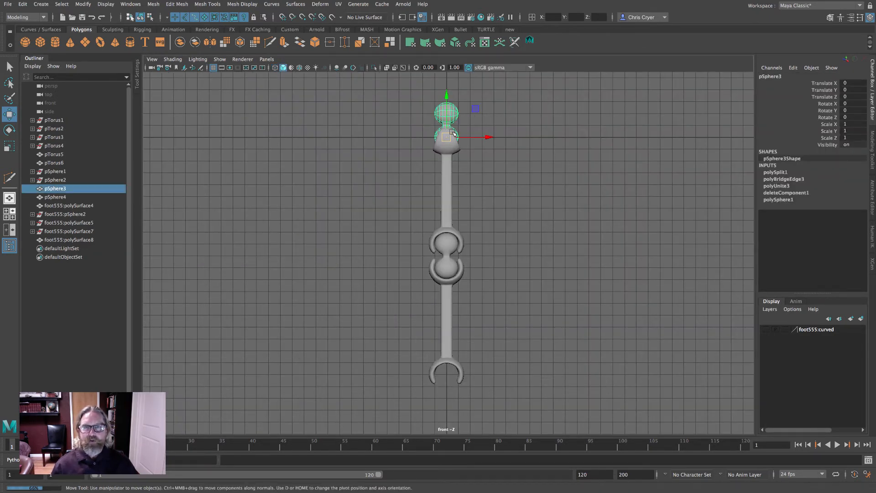
left_click(445, 301)
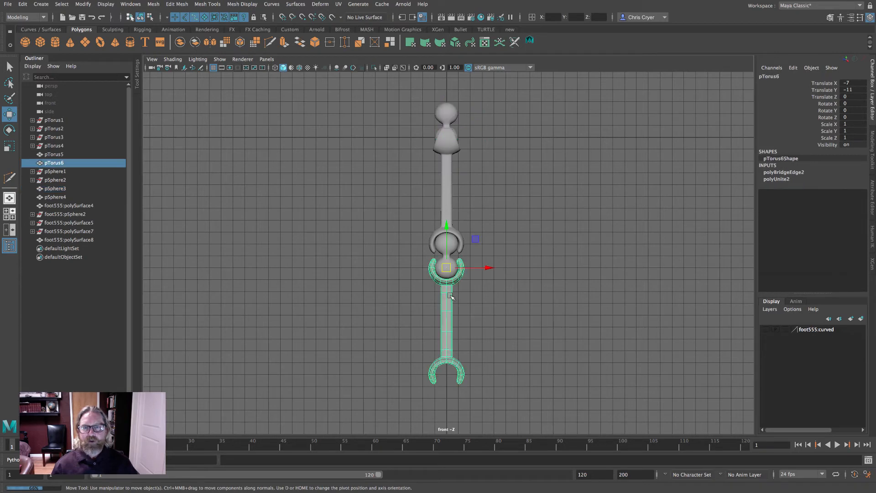
left_click(504, 254)
left_click(449, 268)
left_click(502, 195)
- Select the top wrench and snap its pivot to the grid origin at the centre of its upper end
left_click(446, 172)
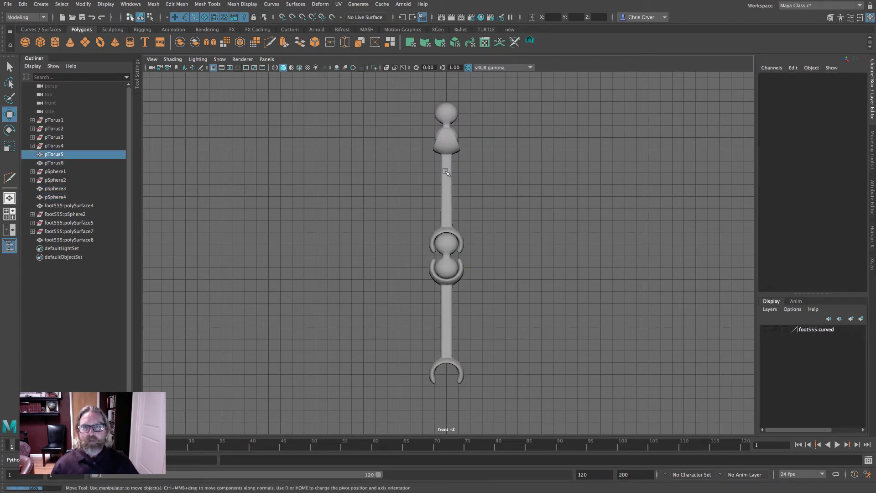
right_click_drag(350, 176, 611, 198, "alt")
middle_click_drag(537, 201, 564, 391, "alt")
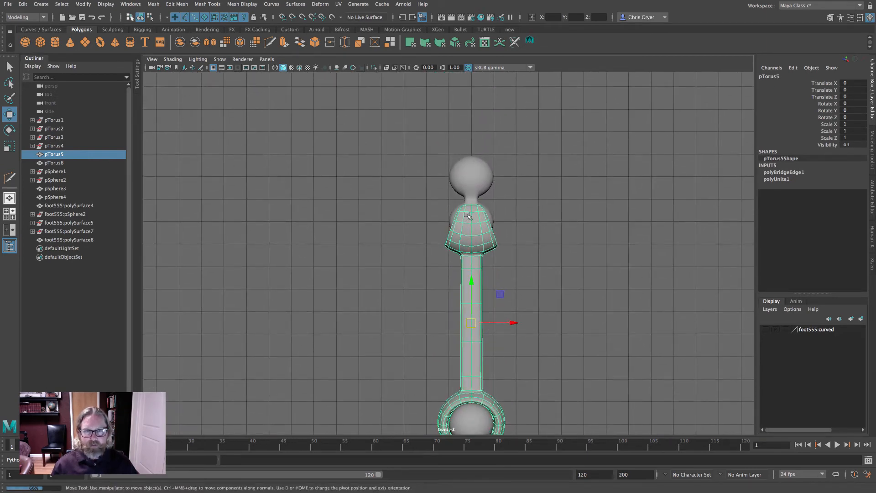
key("4")
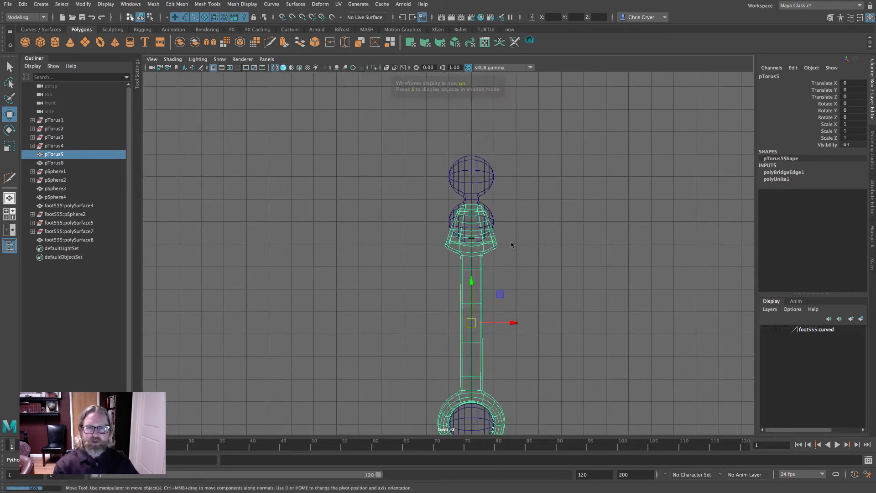
key("d")
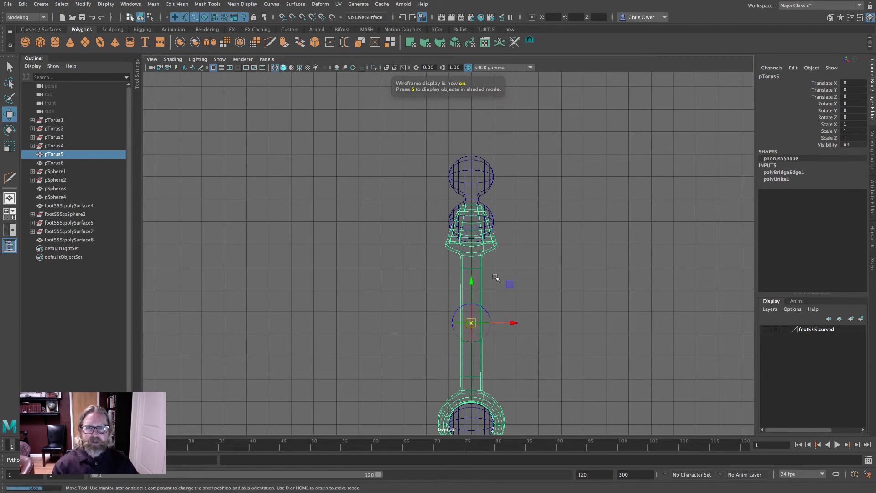
left_click_drag(473, 283, 476, 298)
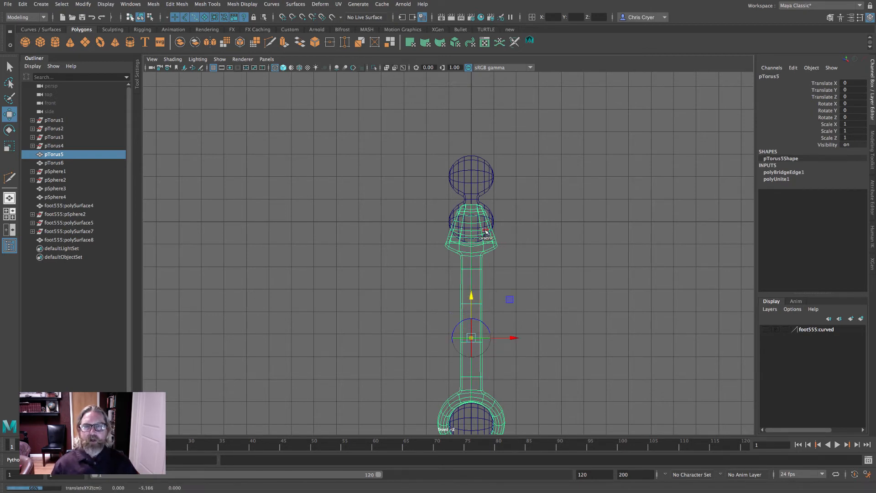
key("x")
key("d")
middle_click(474, 222)
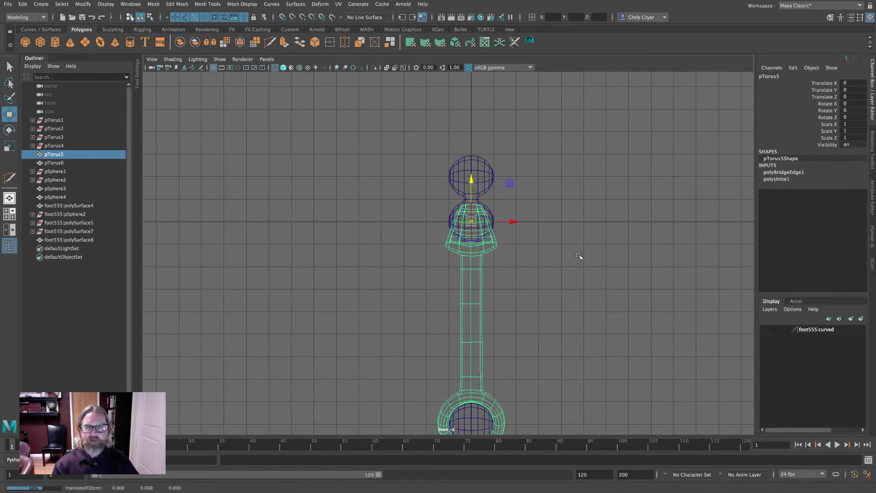
key("w")
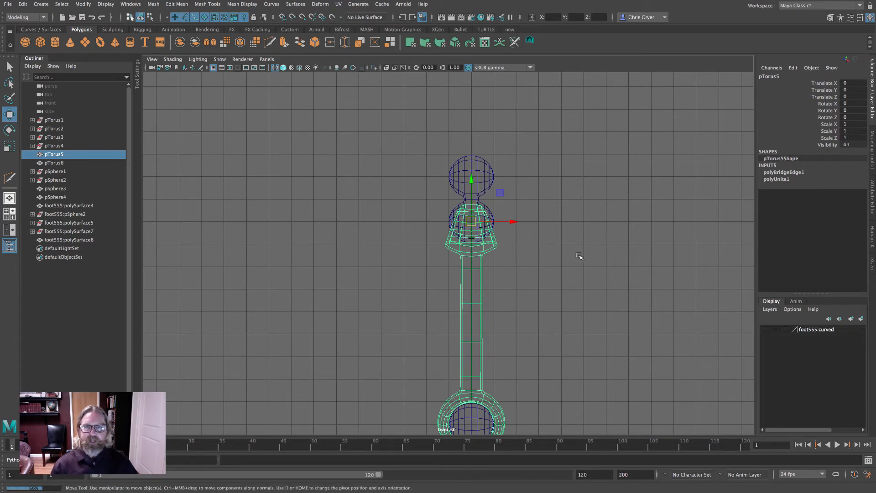
- Select both wrenches and both double-sphere pieces and put them into a new display layer
right_click_drag(584, 254, 237, 242, "alt")
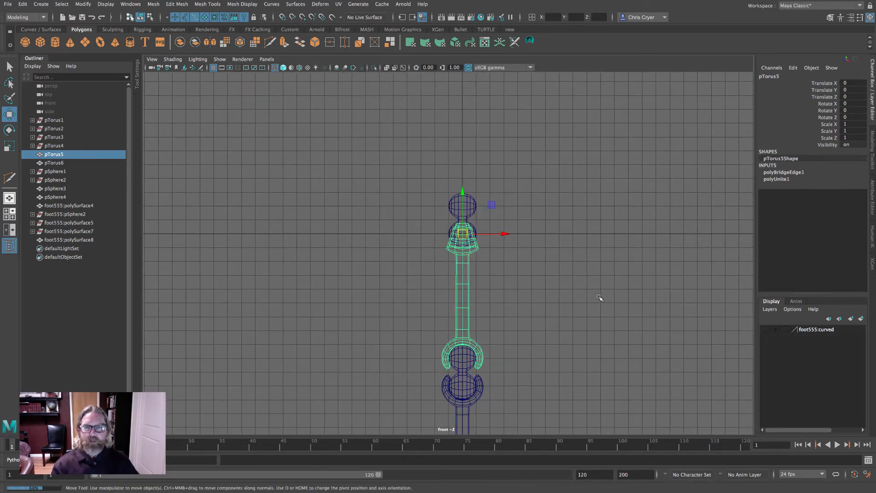
middle_click_drag(599, 298, 564, 188, "alt")
left_click(670, 252)
left_click_drag(366, 88, 427, 303)
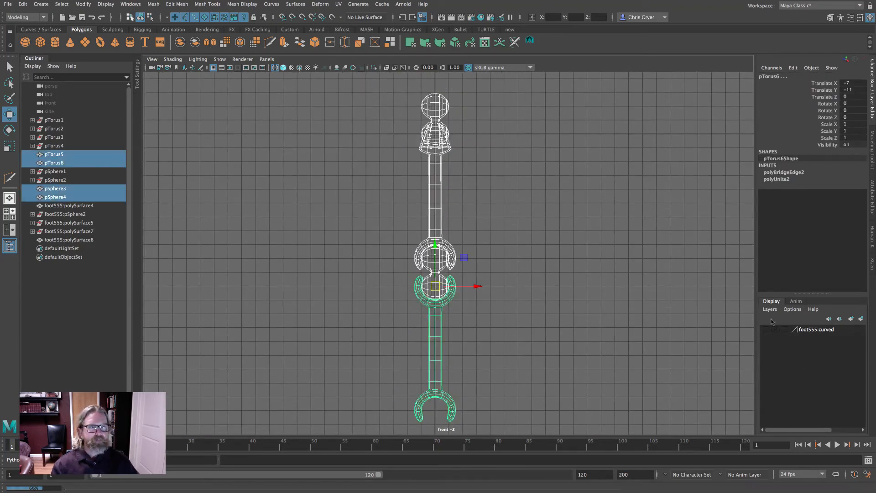
left_click(858, 320)
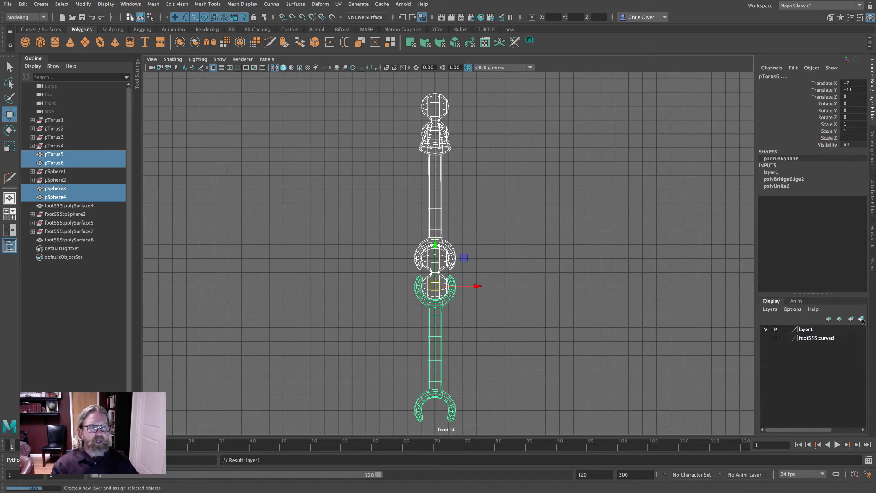
- Hide the new wrench layer, show the foot layer, and view the foot in the perspective view
left_click(765, 329)
left_click(765, 337)
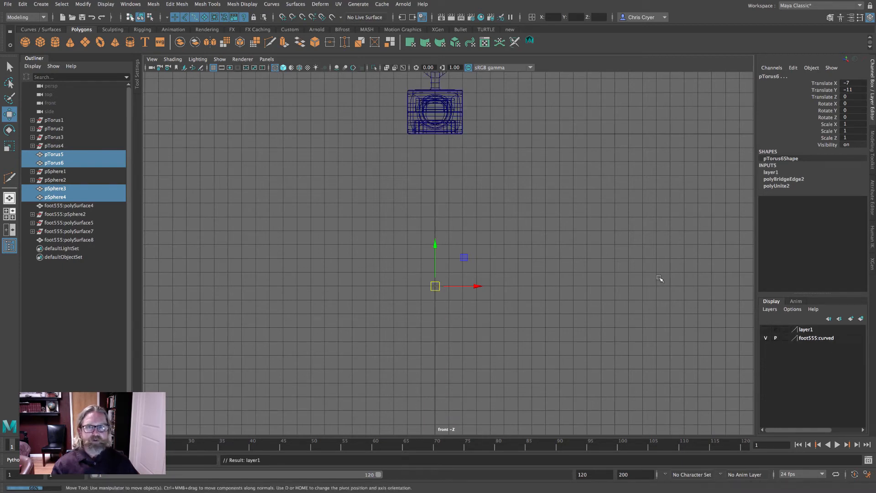
key("space")
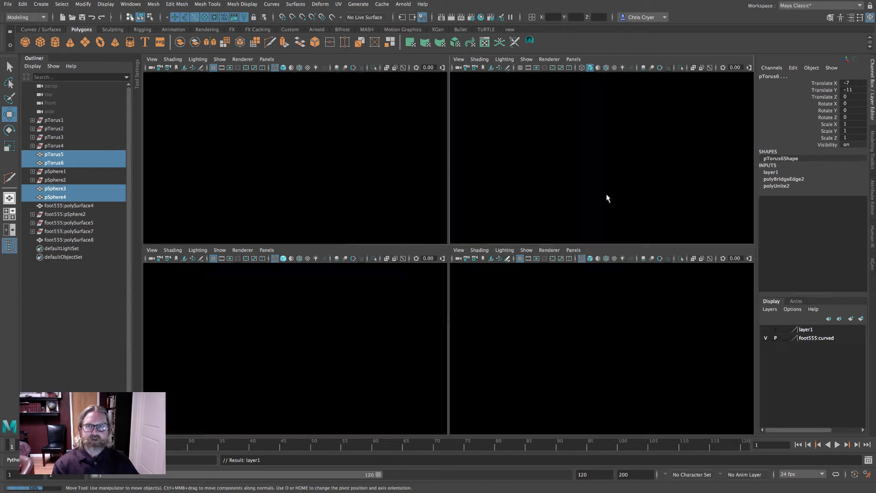
key("space")
left_click_drag(538, 196, 524, 230, "alt")
middle_click_drag(524, 230, 530, 297, "alt")
right_click_drag(457, 288, 570, 287, "alt")
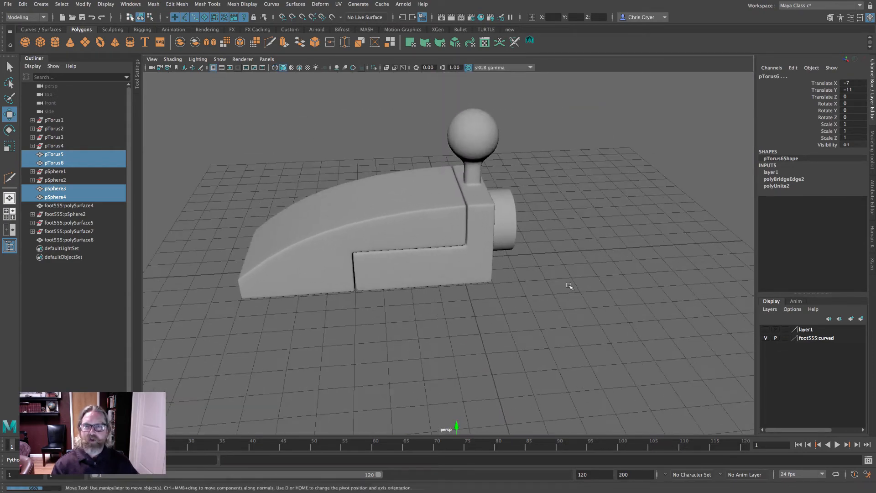
- Set Translate Z to 0.5 on both the front curved foot piece and the rear foot piece
left_click(383, 229)
left_click_drag(541, 291, 542, 269, "alt")
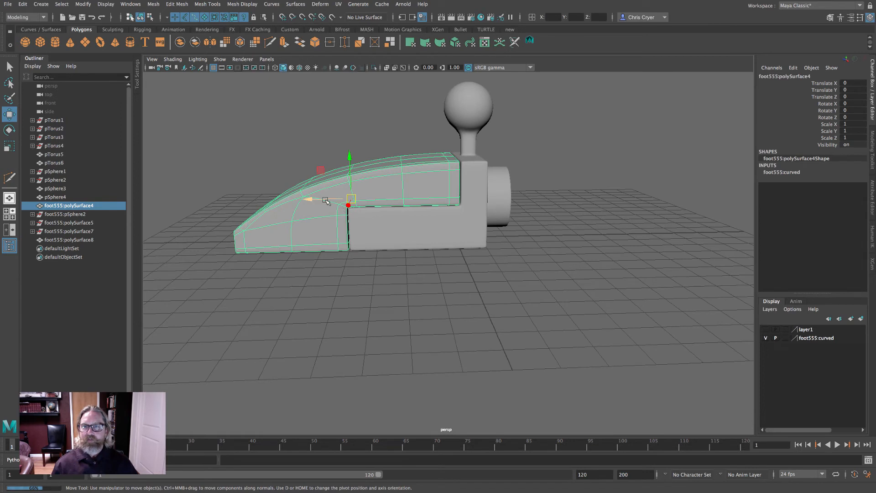
left_click_drag(324, 201, 307, 198)
double_click(858, 97)
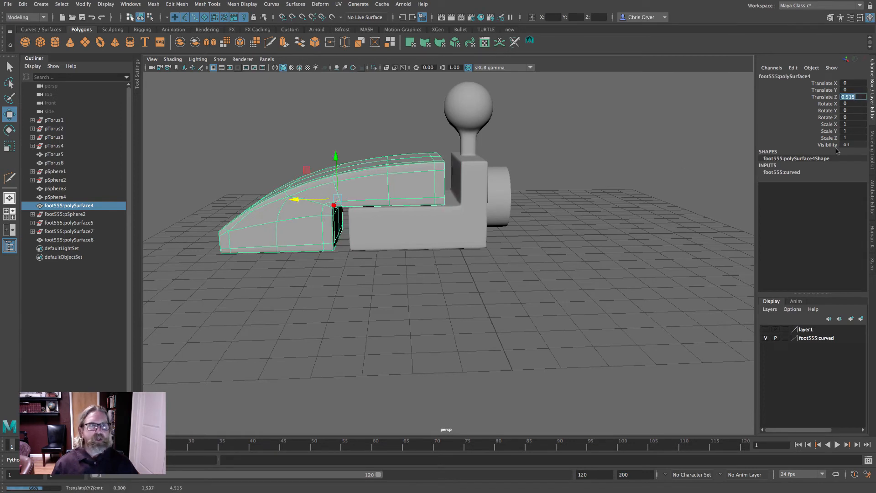
type("0.5")
key("Return")
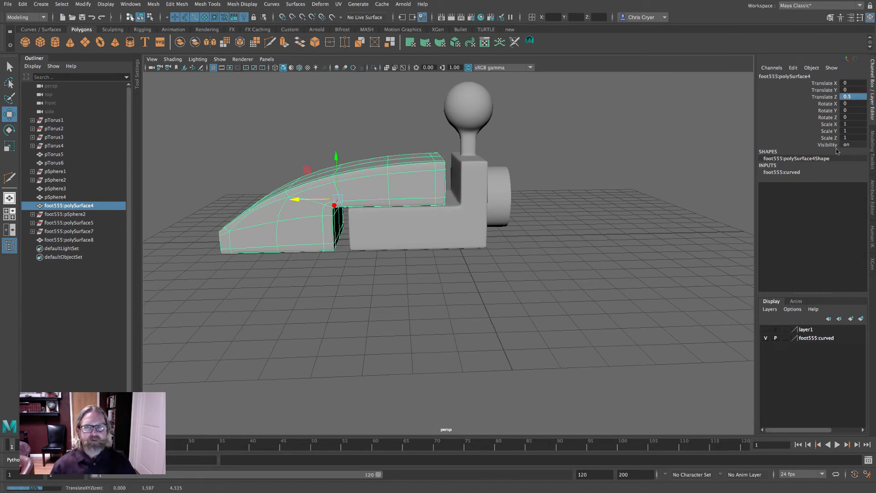
left_click(480, 215)
double_click(845, 97)
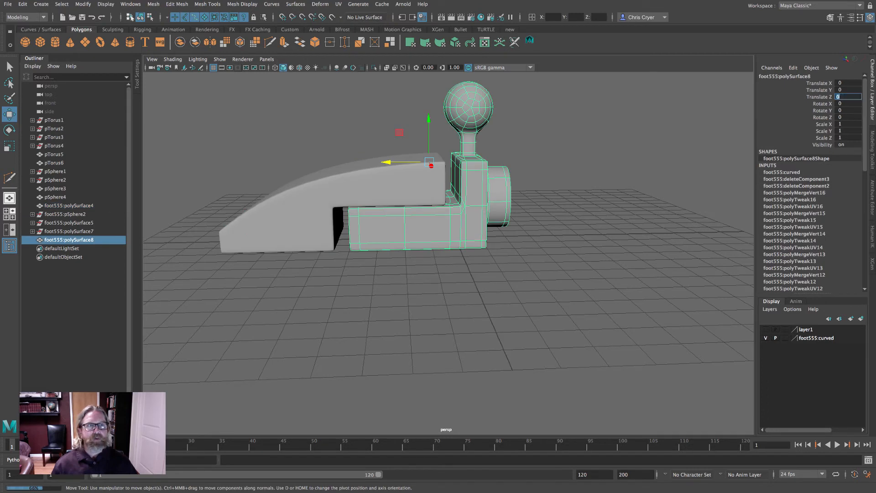
type("0.5")
key("Return")
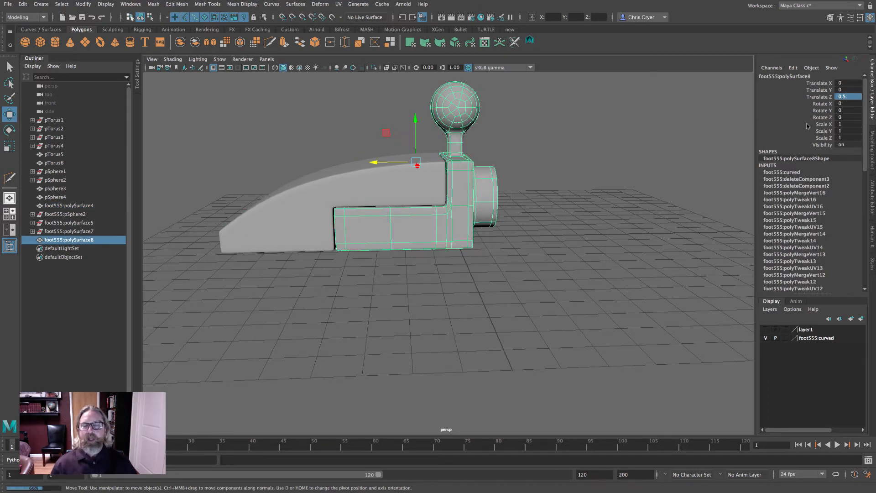
- Freeze transformations on both foot pieces and delete all history in the scene
left_click(325, 177, "shift")
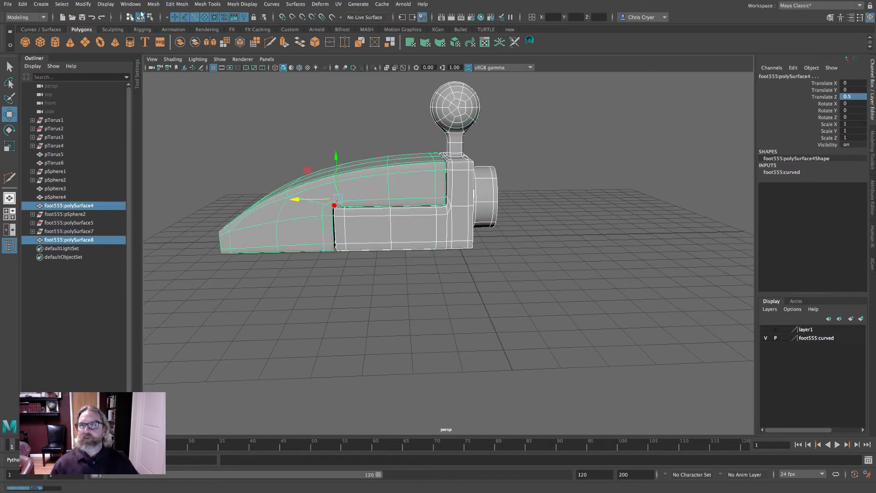
left_click(85, 4)
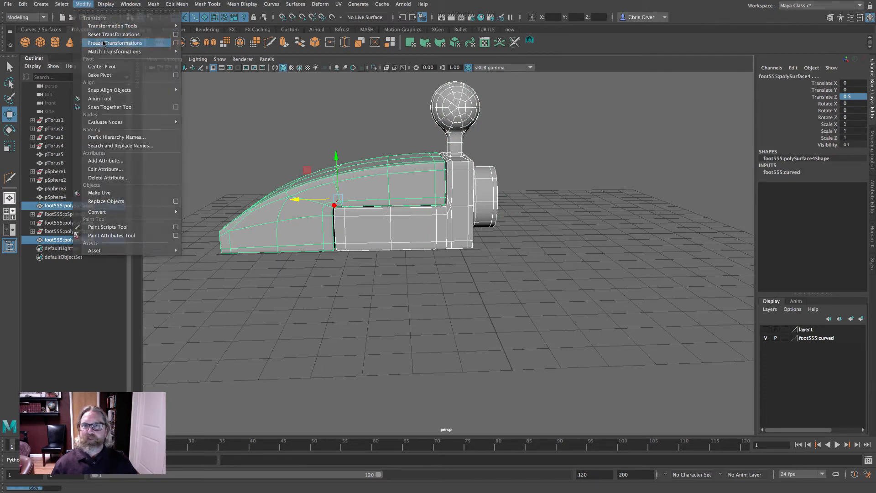
left_click(104, 42)
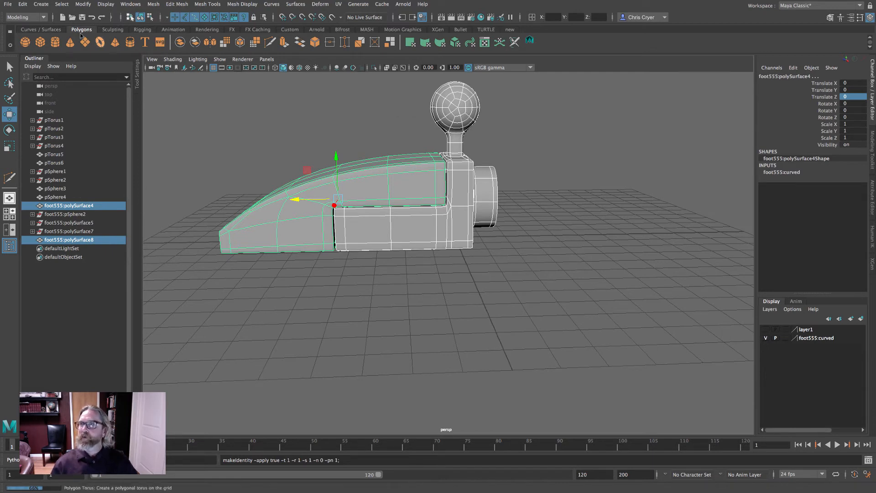
left_click(23, 4)
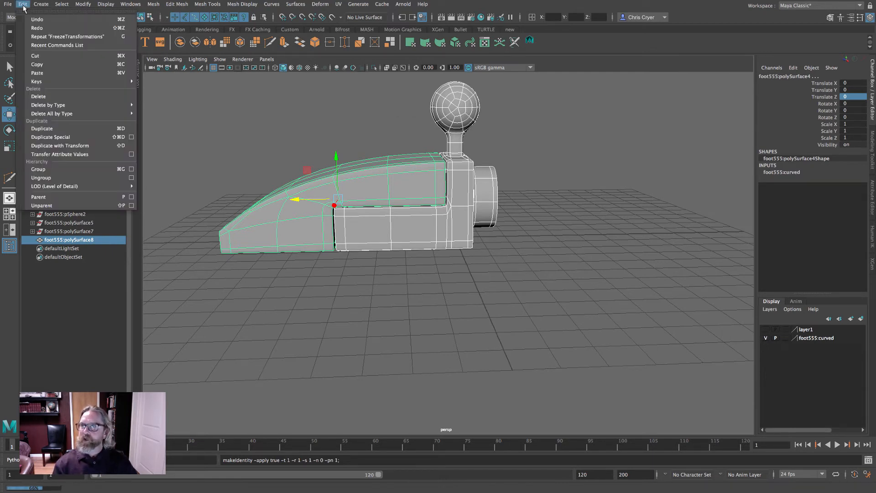
mouse_move(62, 113)
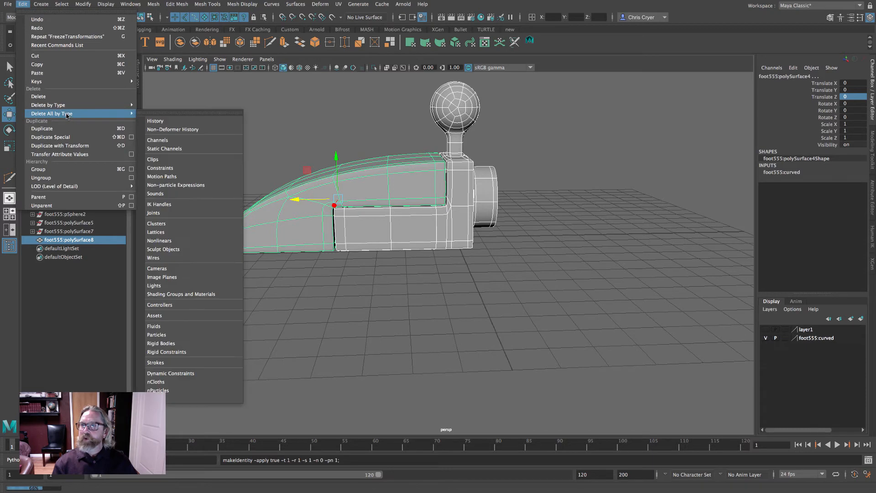
left_click(166, 120)
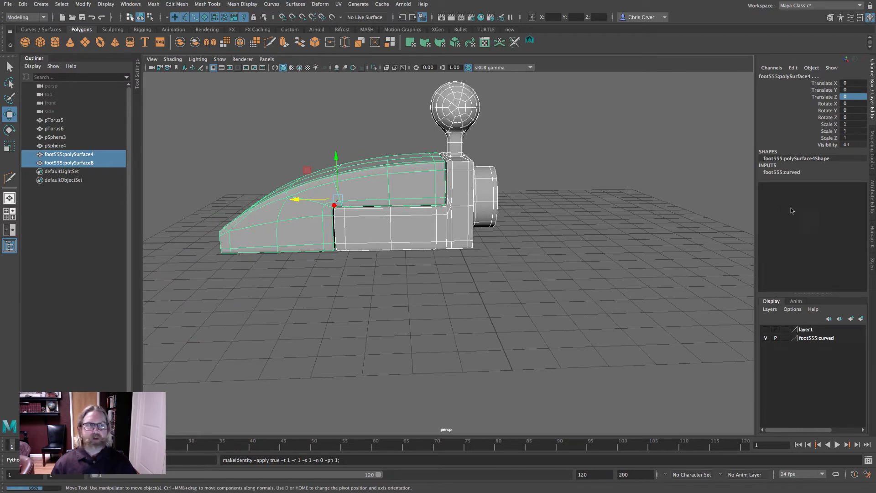
- Show the wrench layer again and view the whole assembly in the side view
left_click(552, 196)
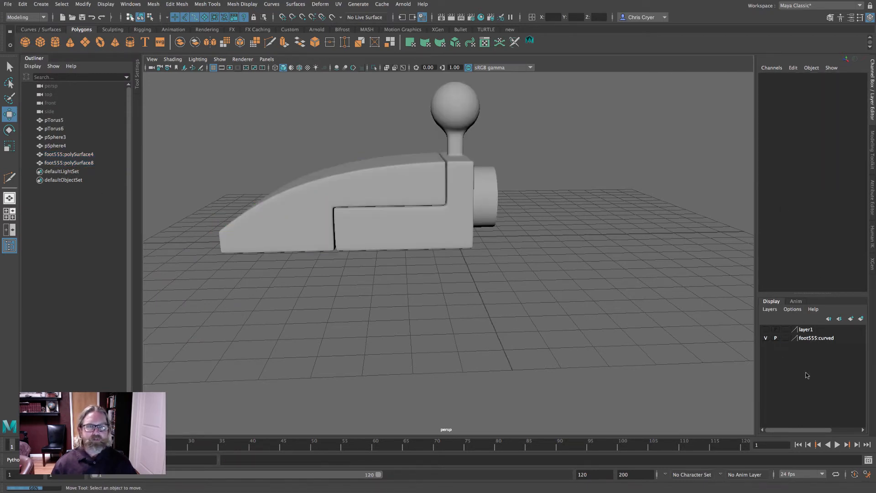
left_click(765, 329)
scroll(648, 242, "down", 5)
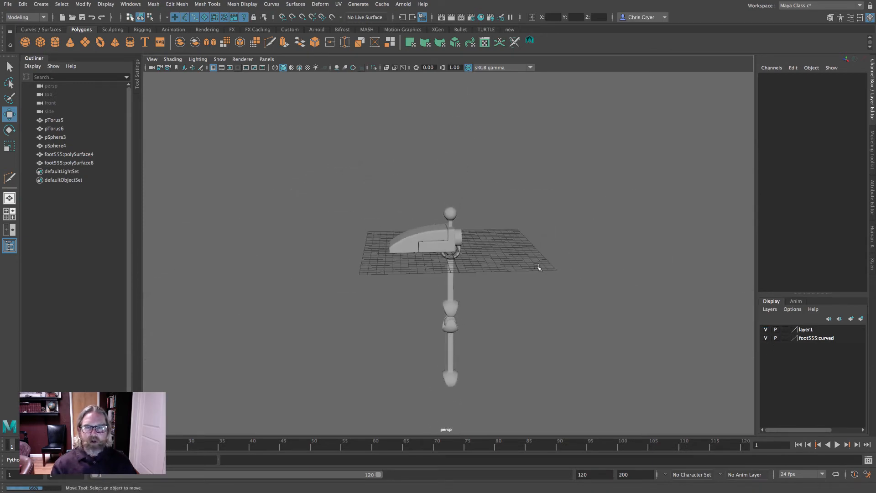
left_click_drag(539, 268, 518, 249, "alt")
key("space")
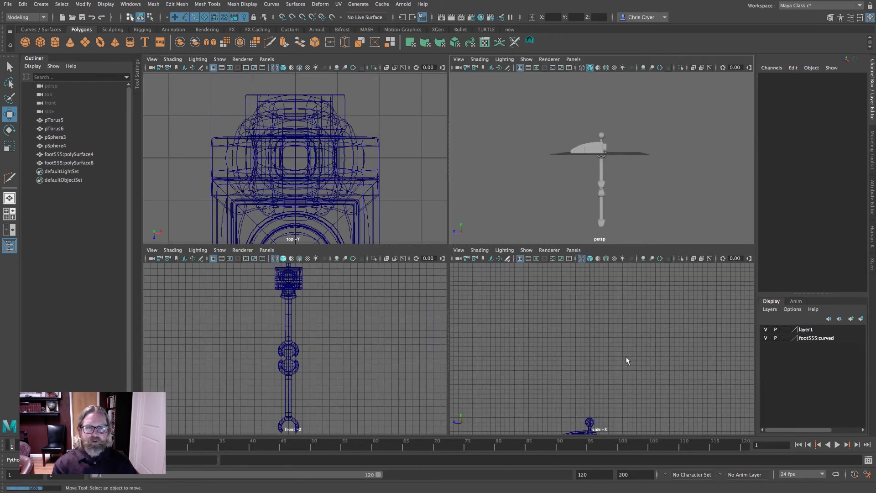
key("space")
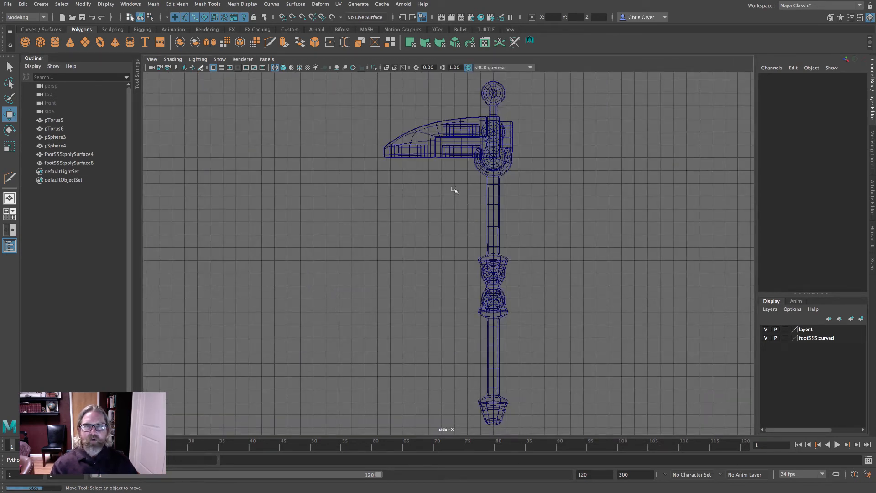
- Move the wrench and double-sphere assembly up and to the right, clear of the foot, in the side view
left_click_drag(462, 206, 587, 399)
scroll(551, 332, "down", 2)
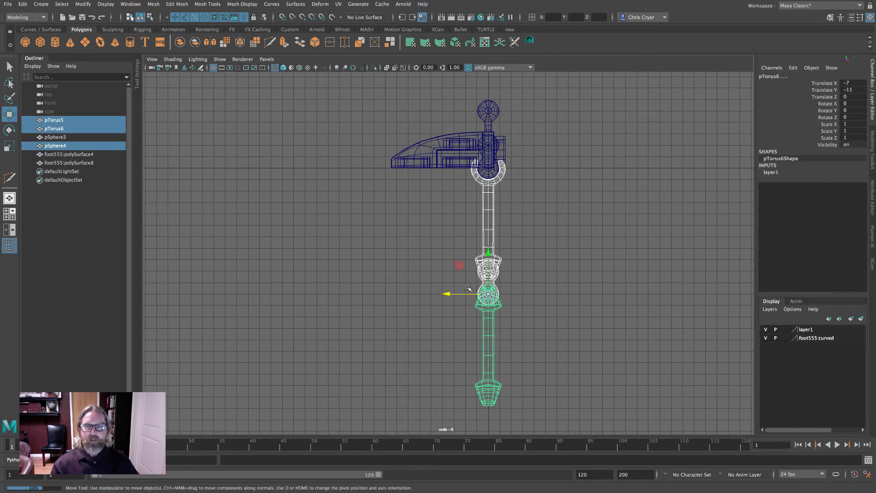
left_click_drag(488, 295, 587, 208)
key("ctrl+z")
left_click_drag(488, 293, 604, 192)
- Move the double-sphere link off the foot, out to the right in the side view
left_click(490, 115)
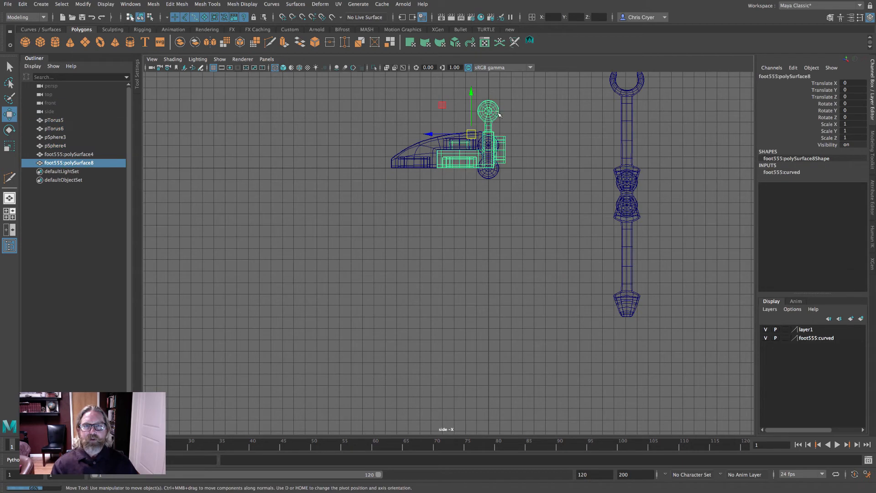
left_click(488, 171)
left_click_drag(491, 169, 596, 143)
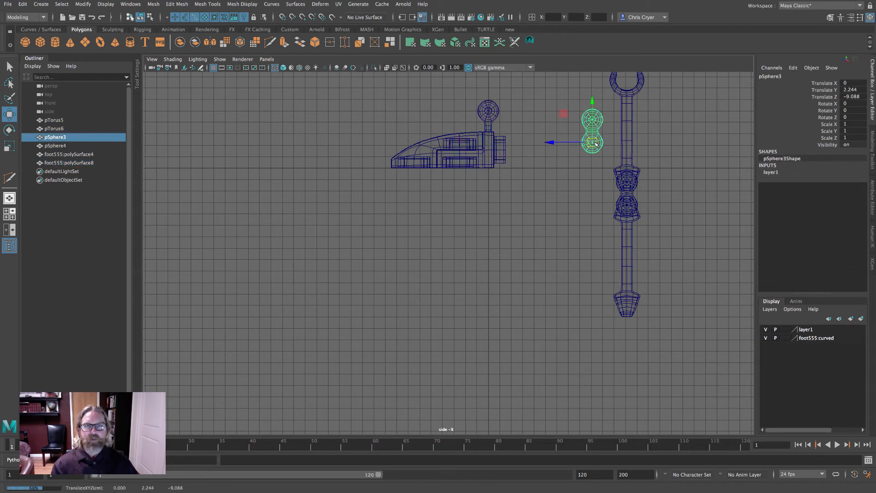
- Stack the lower wrench and a double-sphere link upright above the foot at height 14, centred at Z 0
middle_click_drag(677, 261, 607, 387, "alt")
left_click(588, 392)
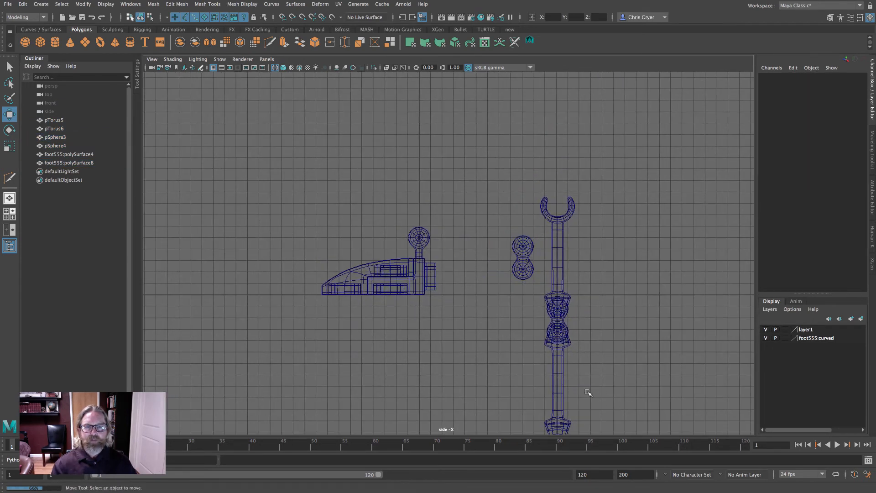
left_click(556, 367)
left_click_drag(557, 332, 418, 134)
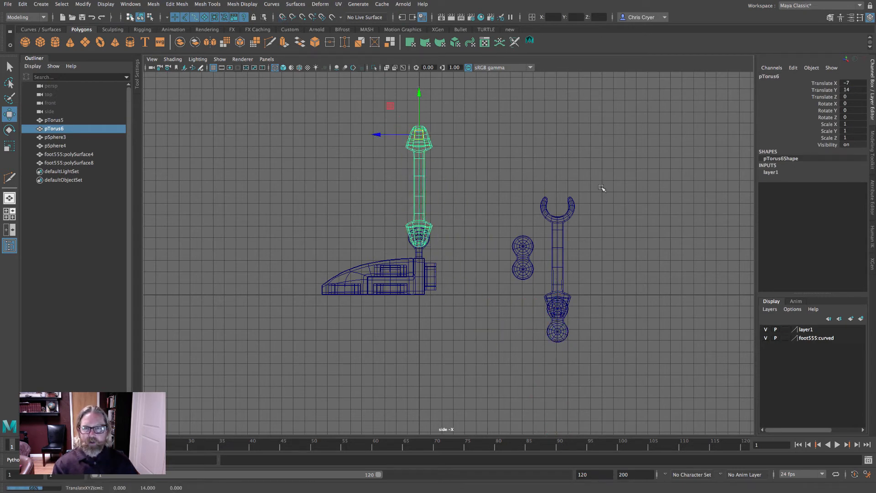
left_click(567, 338)
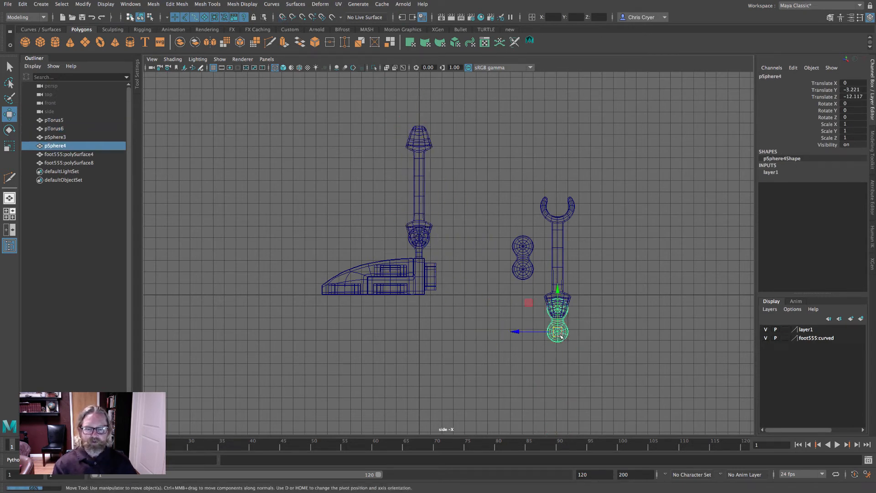
left_click_drag(560, 336, 419, 133)
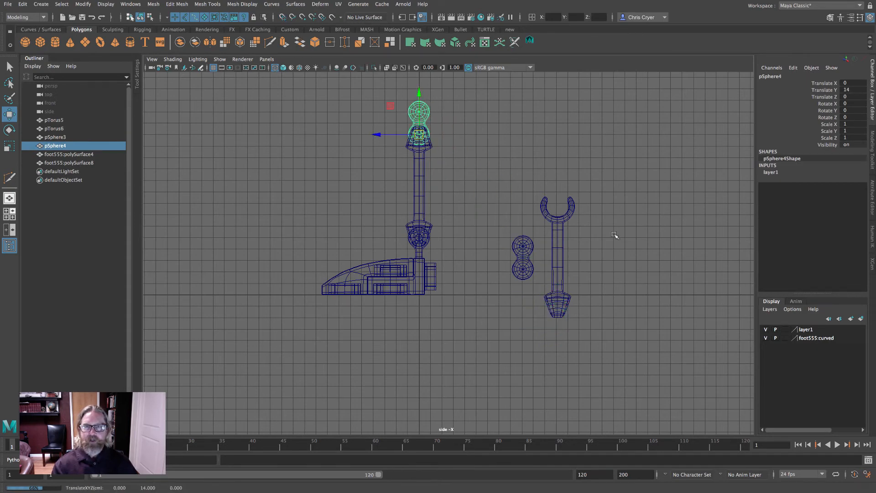
- Stack the upper wrench and the other double-sphere link on top of the lower ones at height 25
middle_click_drag(615, 235, 666, 370, "alt")
left_click(592, 356)
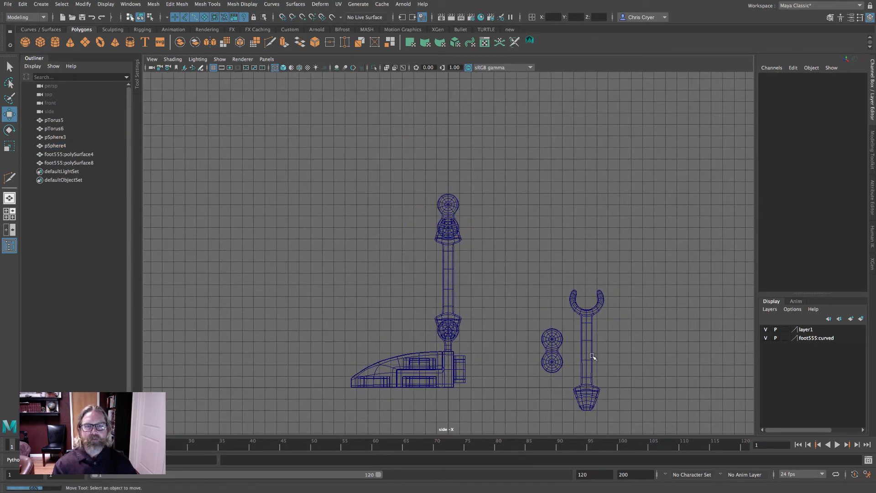
left_click(590, 339)
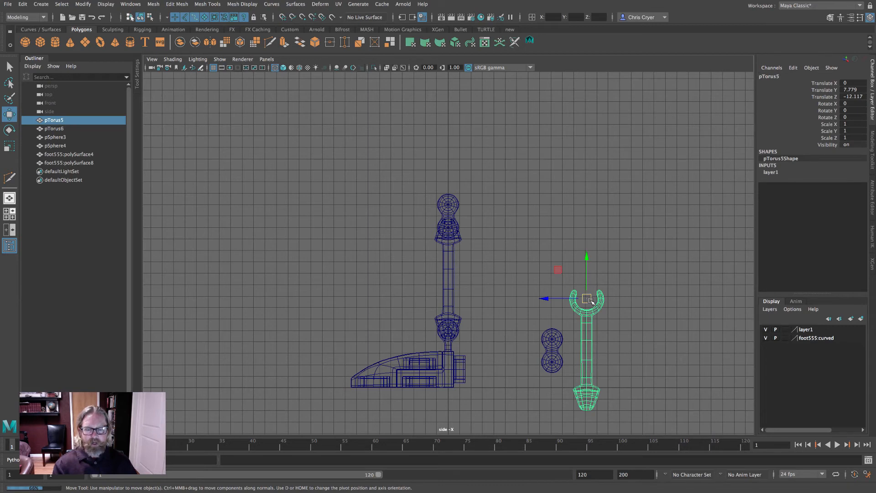
left_click_drag(587, 299, 448, 101)
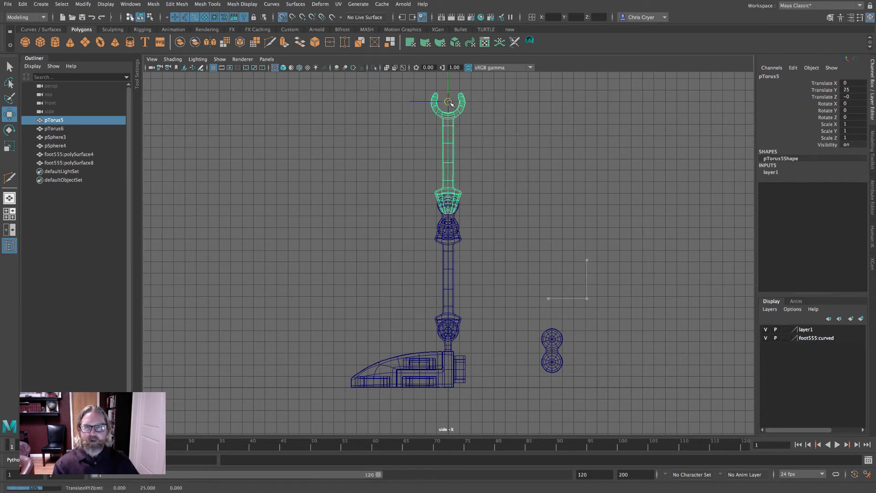
left_click(553, 340)
left_click_drag(554, 339, 449, 101)
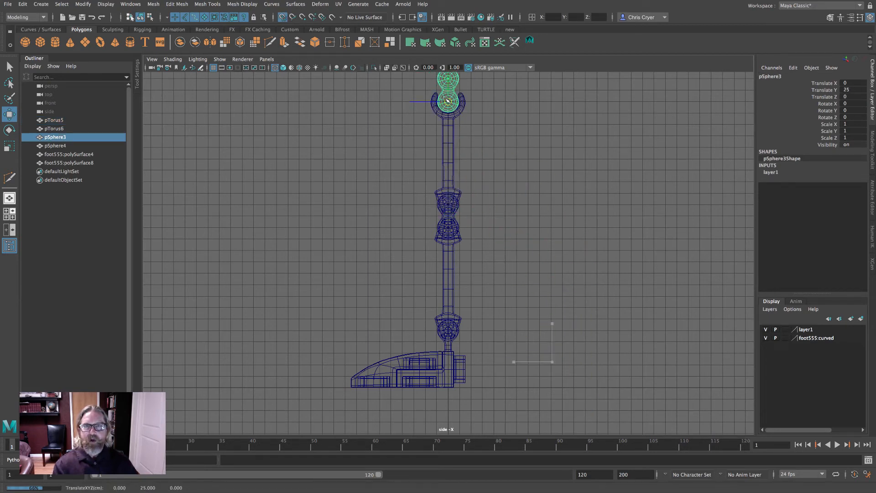
- Inspect the assembled leg from several angles in the perspective view
key("space")
key("space")
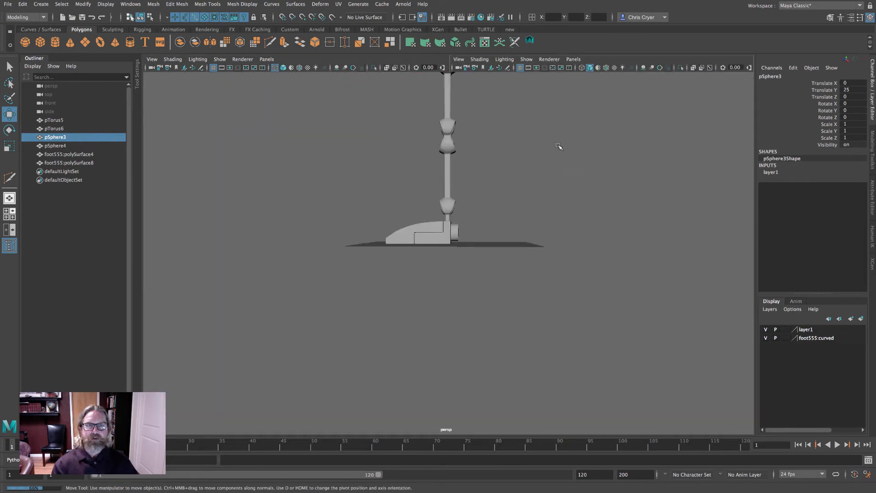
mouse_move(558, 147)
left_mouse_down("alt")
mouse_move(540, 236)
mouse_move(479, 198)
mouse_move(379, 210)
mouse_move(448, 230)
mouse_move(538, 195)
mouse_move(524, 201)
mouse_move(462, 172)
left_mouse_up("alt")
left_click(522, 215)
left_click_drag(527, 223, 413, 145, "alt")
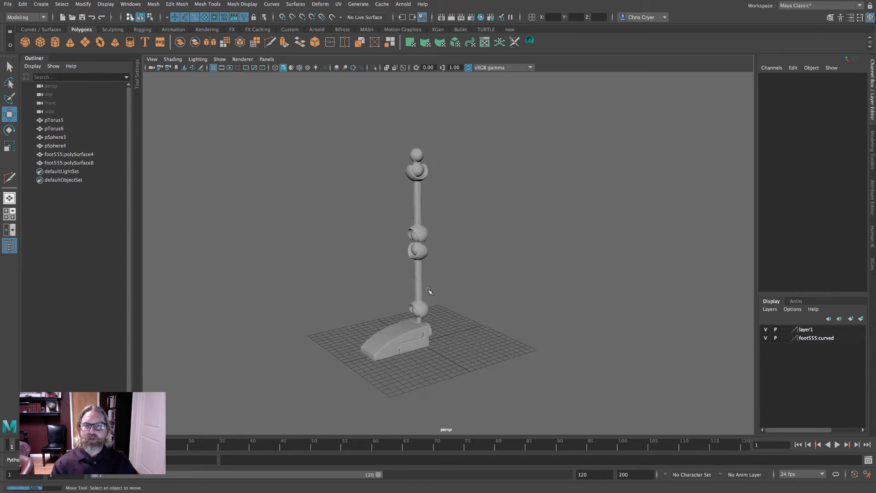
left_click_drag(452, 290, 485, 287, "alt")
left_click_drag(488, 228, 434, 232, "alt")
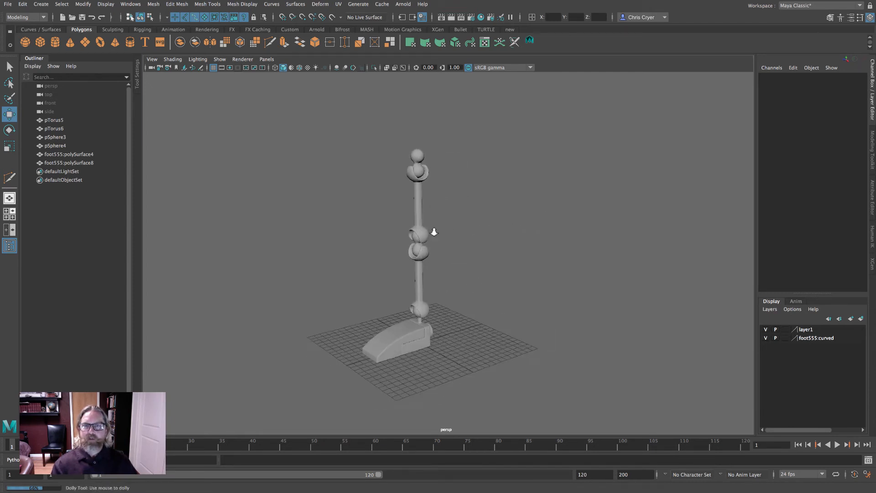
right_click_drag(434, 232, 434, 165, "alt")
left_click_drag(385, 209, 511, 227, "alt")
right_click_drag(533, 232, 482, 226, "alt")
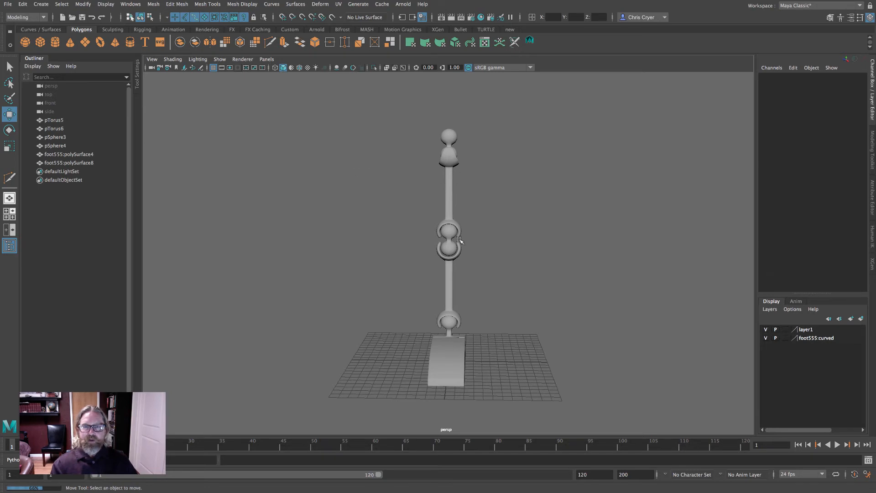
- Select all leg parts in the front view and move them together 5 units along X
key("space")
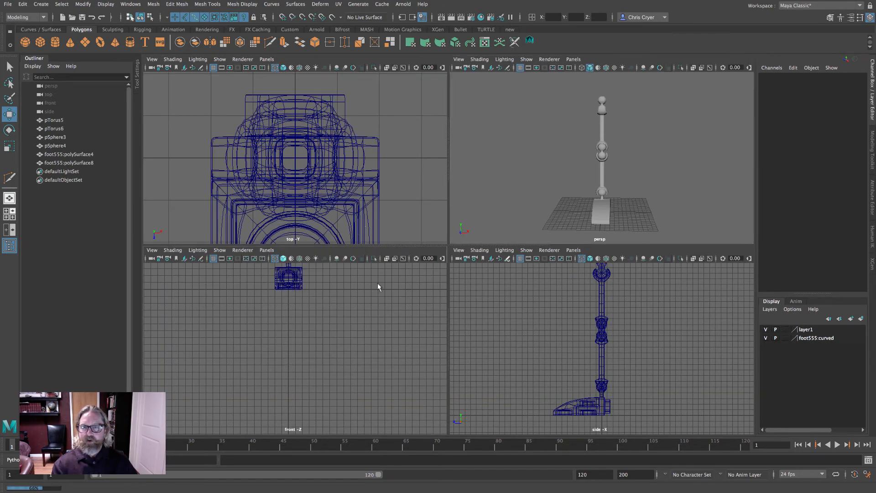
key("space")
right_click_drag(454, 275, 409, 260, "alt")
middle_click_drag(398, 165, 396, 379, "alt")
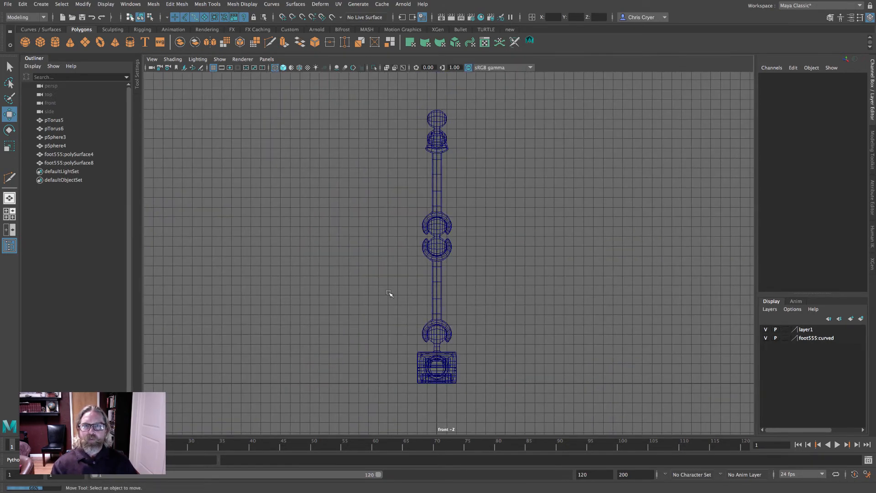
left_click_drag(422, 165, 478, 390)
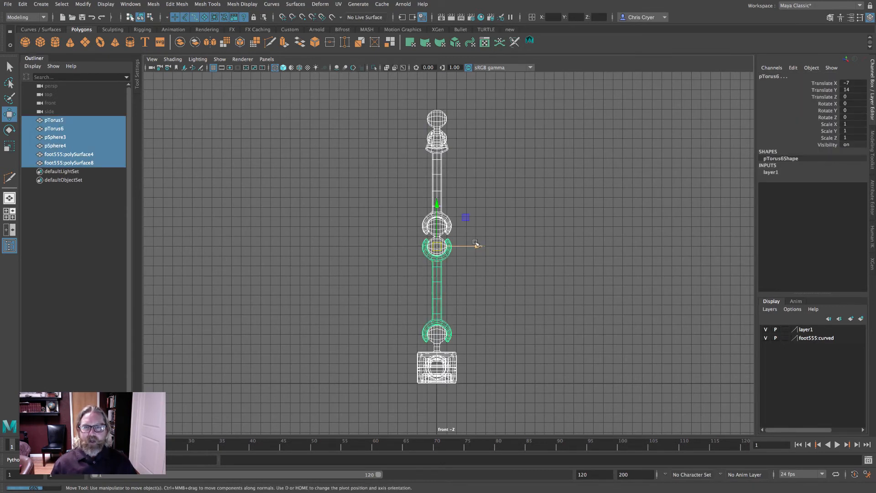
mouse_move(476, 244)
left_mouse_down()
mouse_move(520, 247)
mouse_move(484, 247)
left_mouse_up()
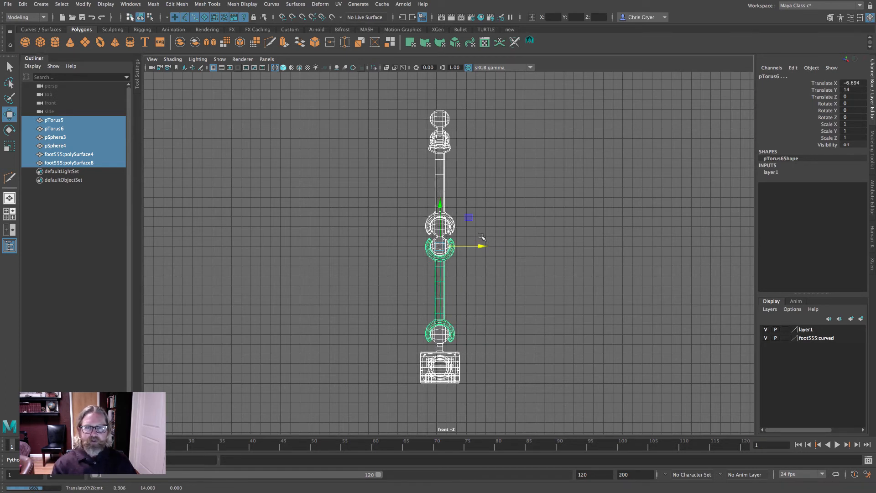
key("x")
middle_click_drag(484, 233, 483, 229)
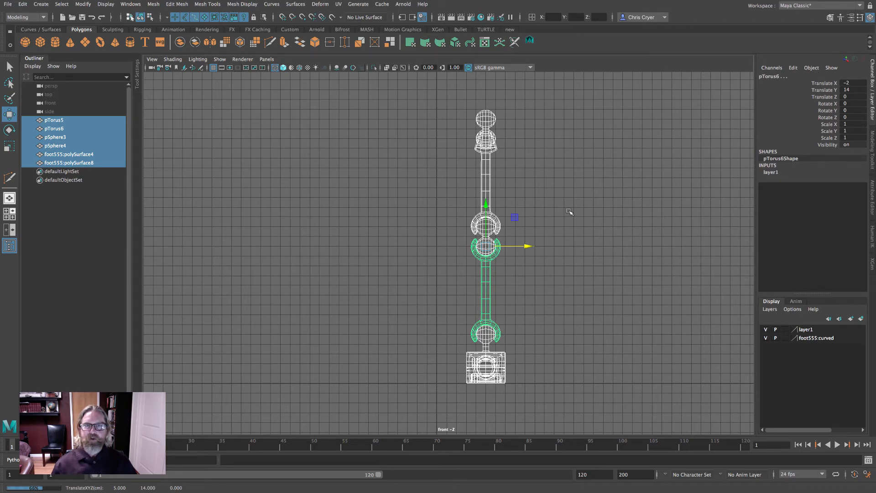
- Rotate the top double-sphere link 45 degrees about Z in the front view
key("space")
key("space")
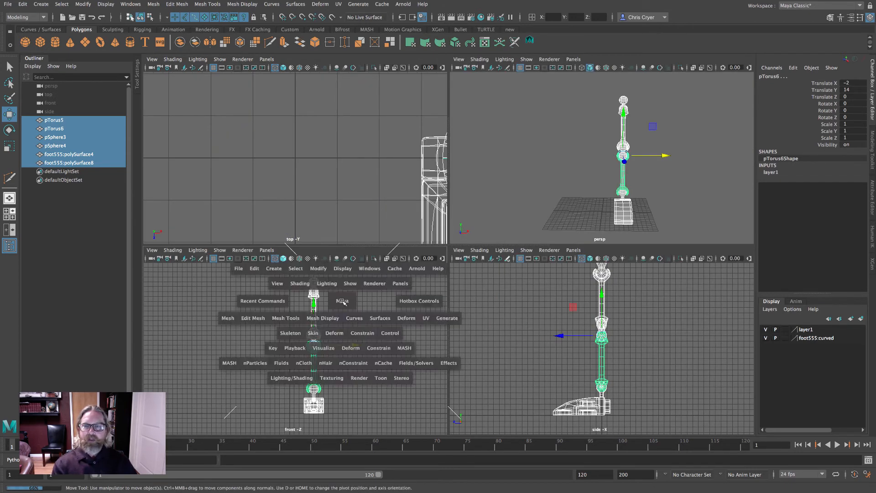
left_click(484, 116)
right_click_drag(400, 132, 549, 161, "alt")
middle_click_drag(549, 161, 532, 306, "alt")
left_click(9, 130)
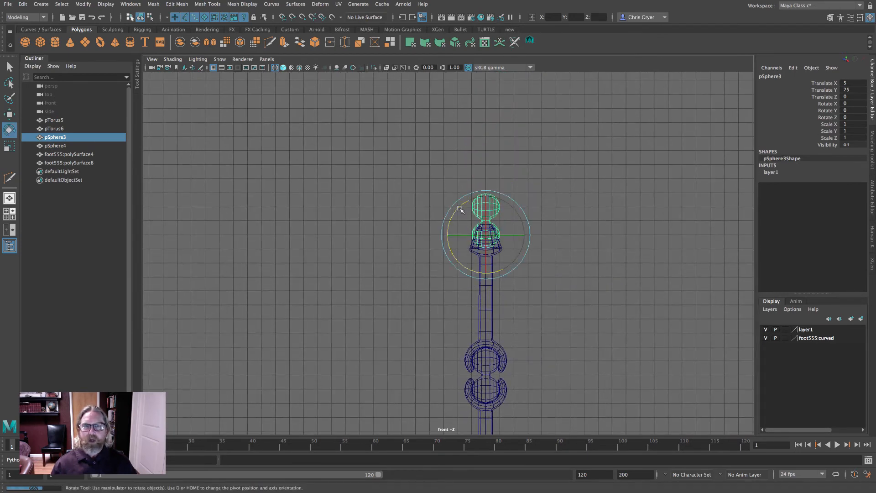
left_click_drag(461, 210, 446, 238)
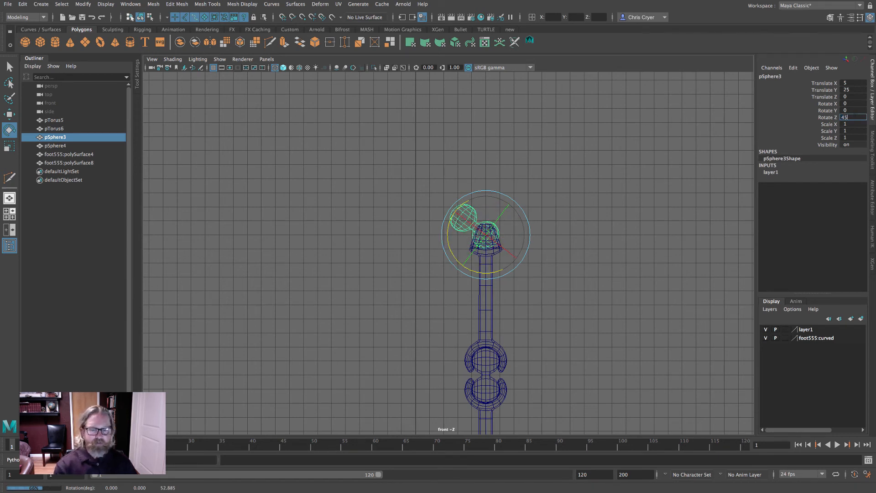
key("Return")
- Inspect the leg in shaded and wireframe display from the perspective and front views
key("6")
left_click(644, 145)
key("space")
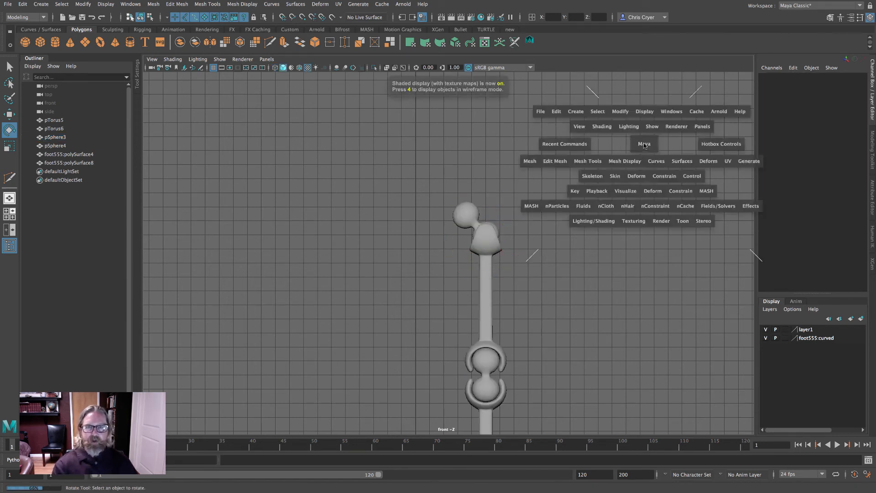
key("space")
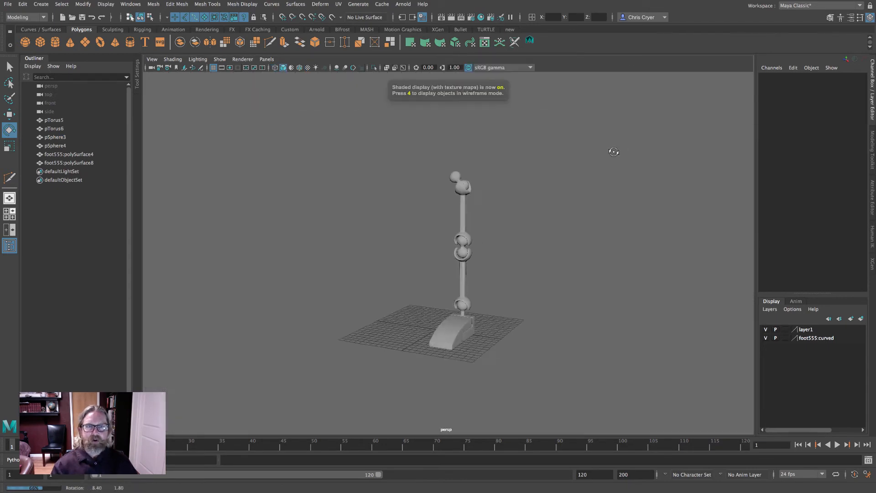
left_click_drag(610, 146, 650, 158, "alt")
left_click(299, 68)
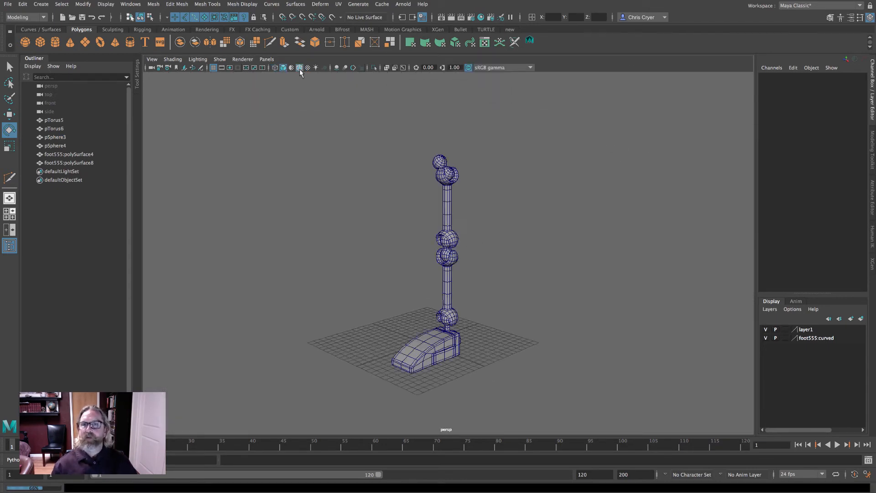
mouse_move(498, 137)
left_mouse_down("alt")
mouse_move(617, 132)
mouse_move(485, 134)
left_mouse_up("alt")
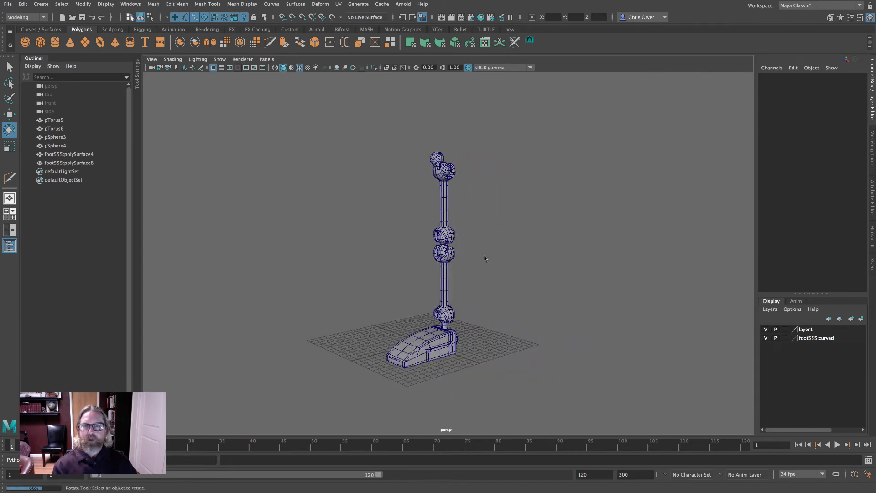
key("space")
key("space")
right_click_drag(520, 323, 353, 304, "alt")
middle_click_drag(353, 305, 338, 212, "alt")
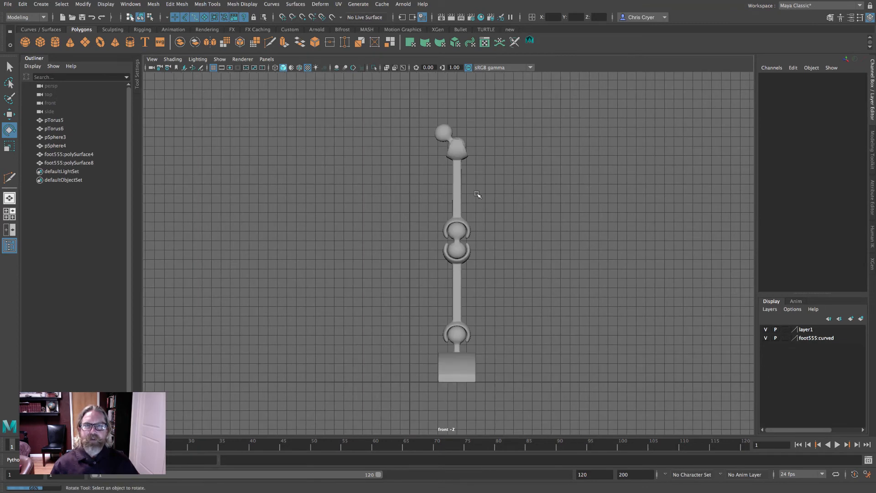
key("4")
left_click_drag(436, 120, 497, 174, "ctrl+alt")
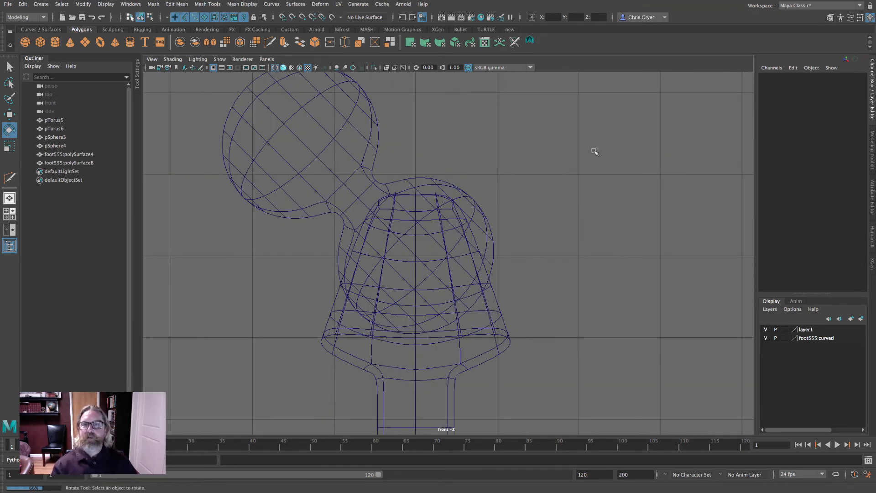
right_click_drag(594, 152, 280, 137, "alt")
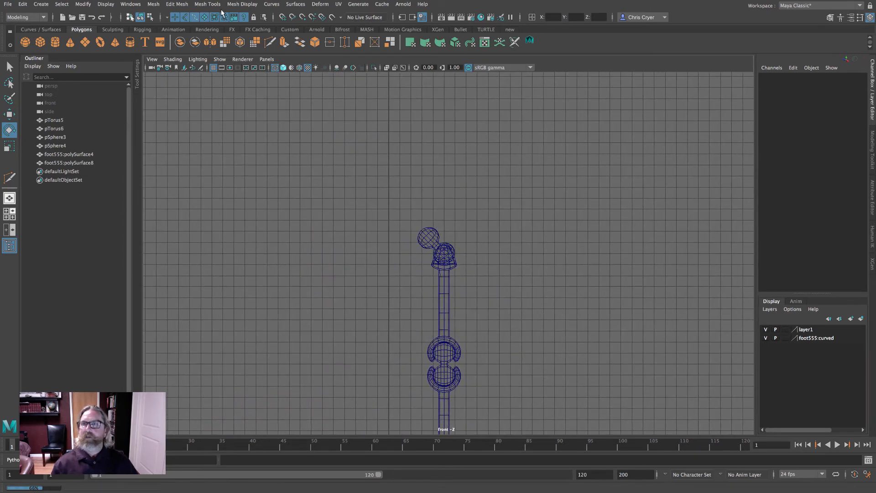
- Switch to the Rigging menu set and open the Create Joints tool settings
left_click(23, 17)
left_click(18, 35)
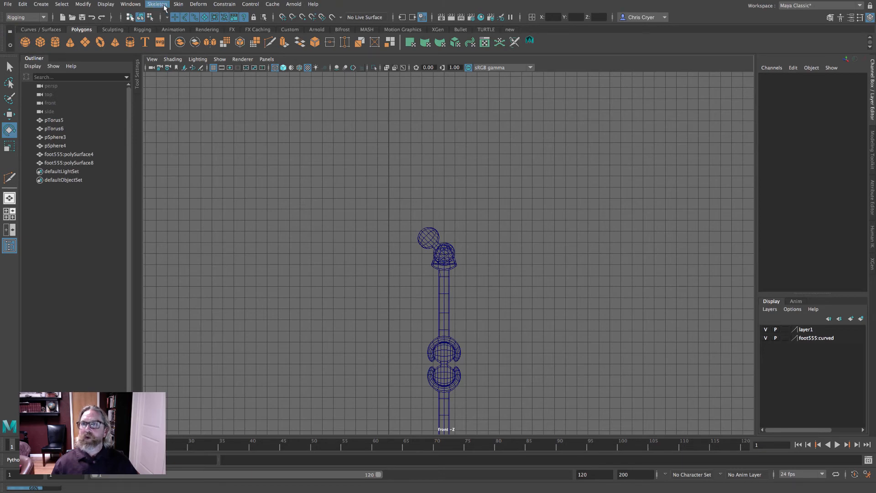
left_click(163, 5)
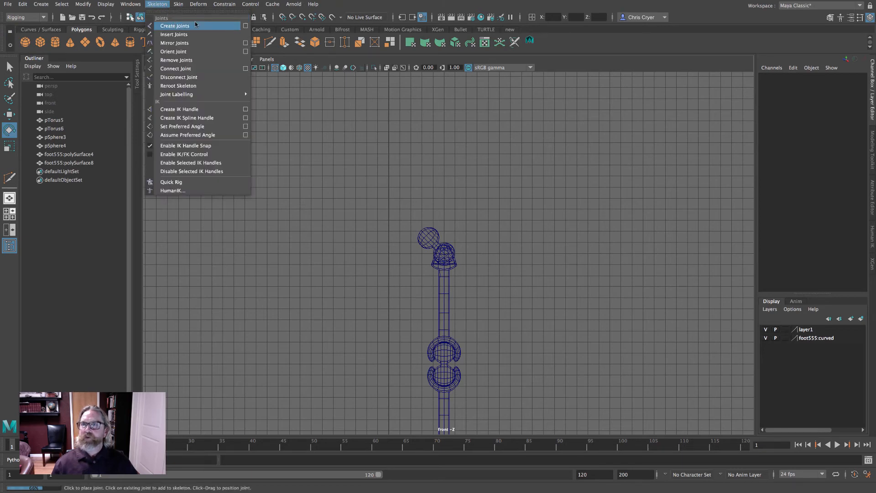
left_click(245, 26)
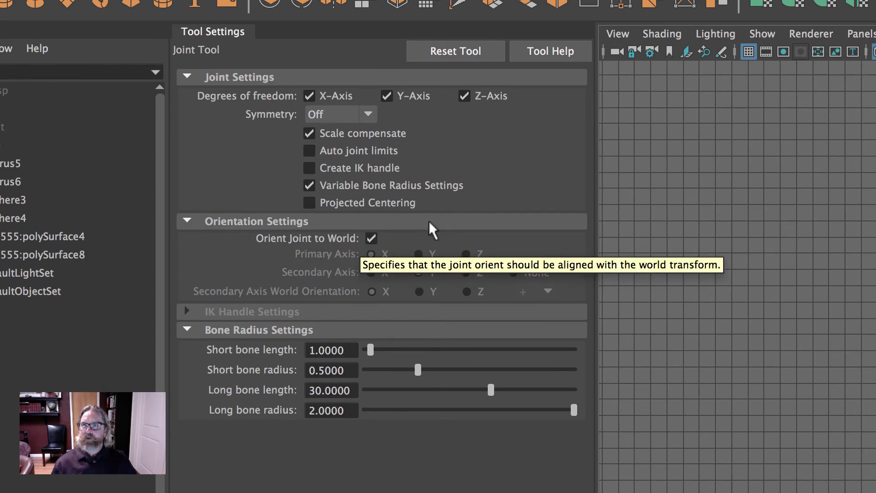
left_click(206, 32)
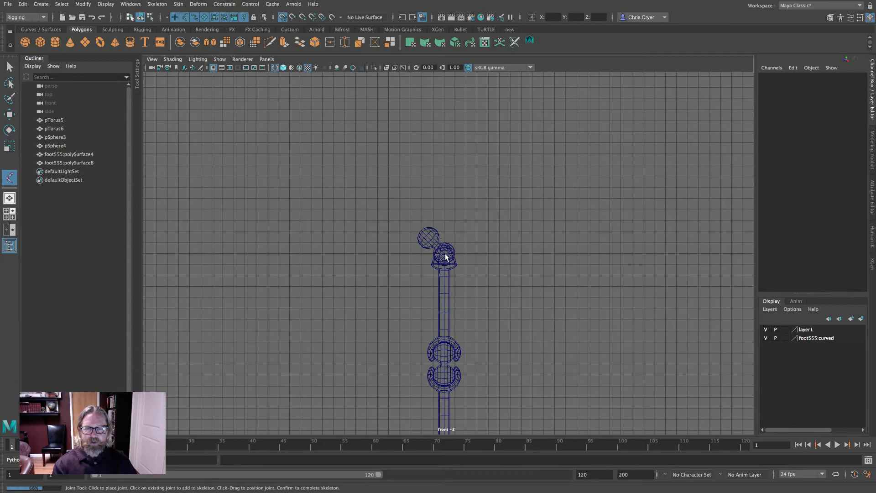
- Place a chain of joints in the front view from the top link down through both knee links to the ankle
left_click(446, 257)
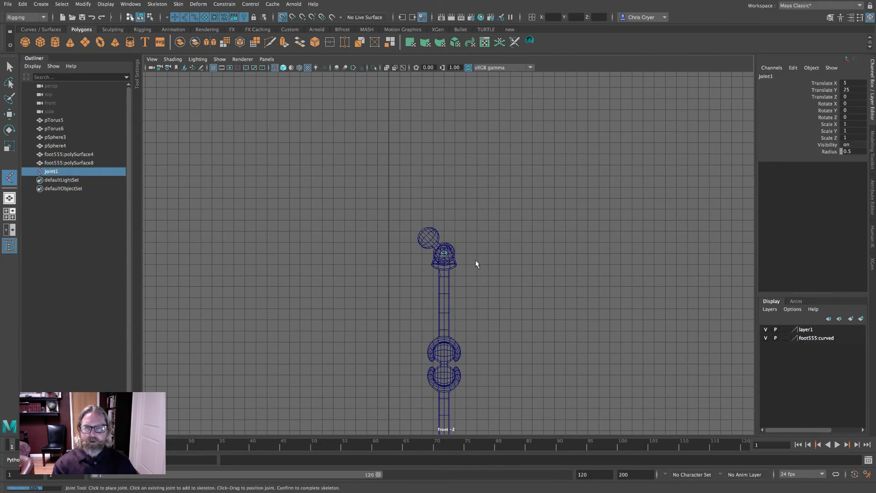
middle_click_drag(476, 263, 522, 118, "alt")
scroll(489, 217, "up", 3)
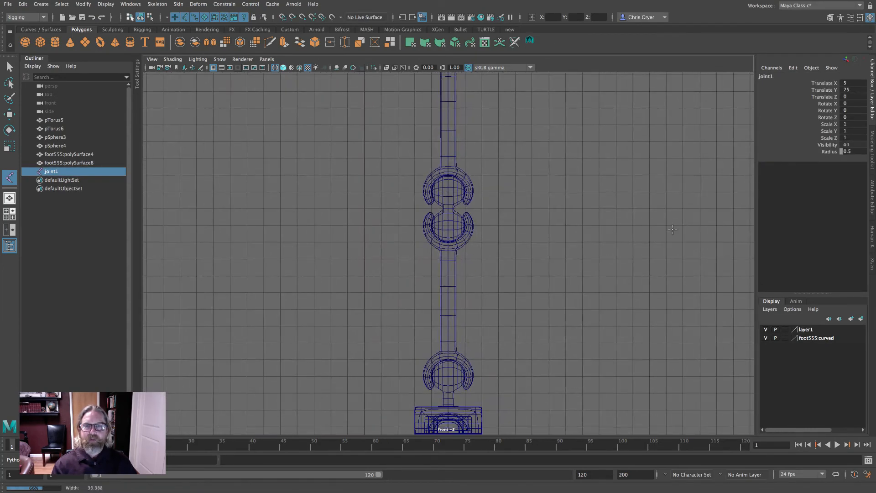
left_click(449, 192)
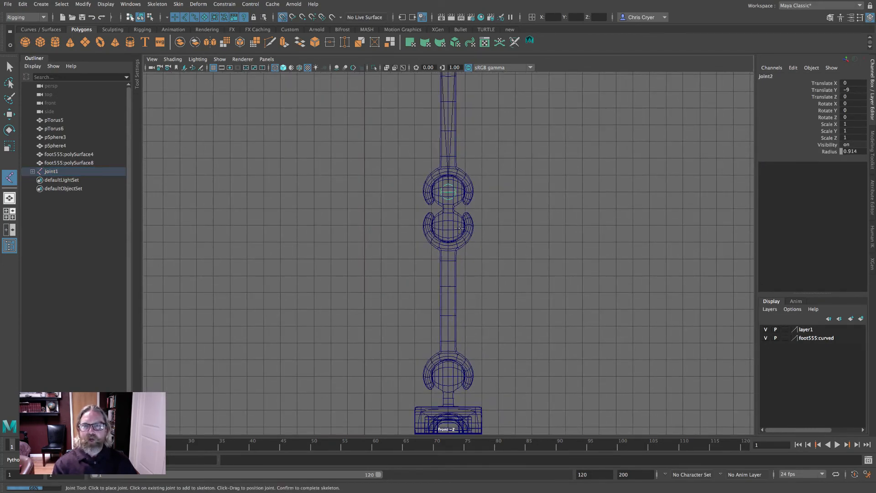
middle_click_drag(553, 222, 536, 133, "alt")
left_click(435, 257)
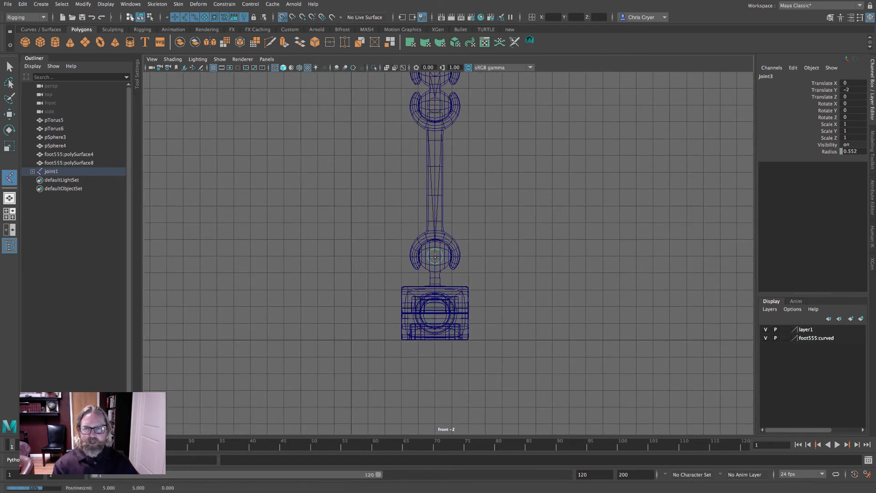
middle_click_drag(506, 278, 526, 242, "alt")
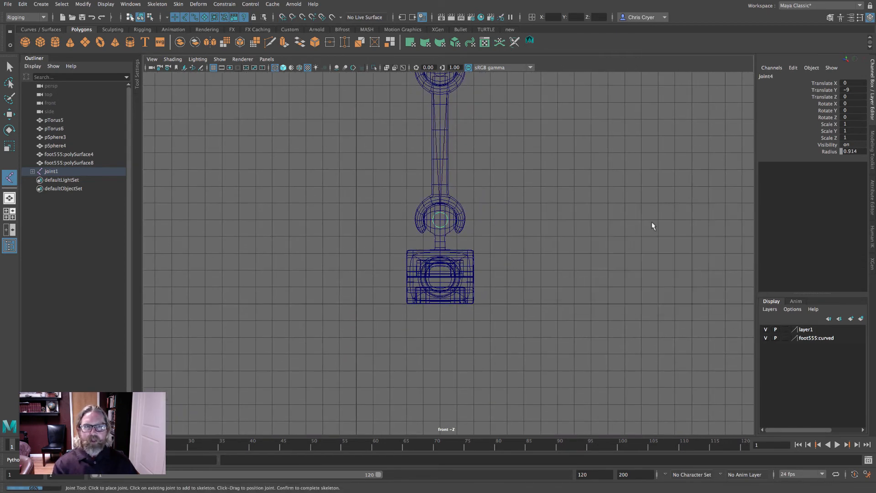
- Add a final toe joint at the front tip of the foot in the perspective view and finish the chain
key("space")
key("space")
scroll(645, 266, "up", 5)
middle_click_drag(645, 266, 614, 95, "alt")
left_click_drag(571, 172, 599, 211, "alt")
middle_click_drag(588, 214, 607, 210, "alt")
right_click_drag(598, 210, 655, 221, "alt")
left_click(403, 286)
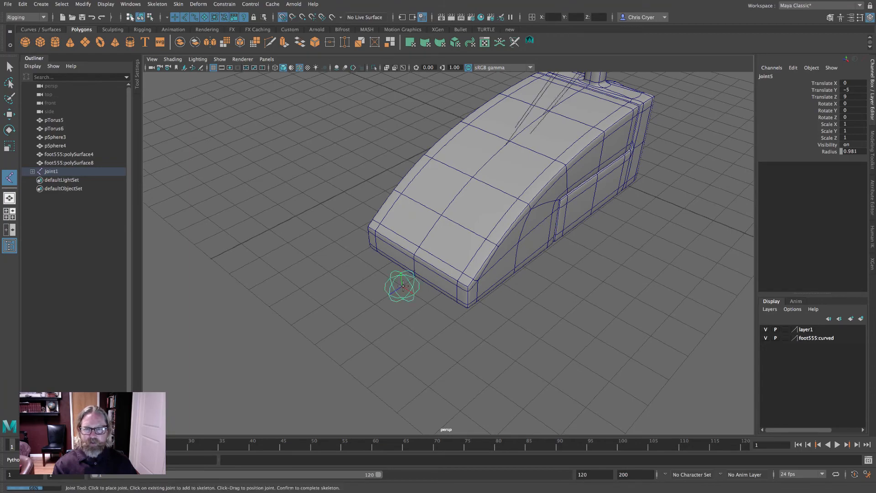
left_click_drag(508, 293, 491, 287, "alt")
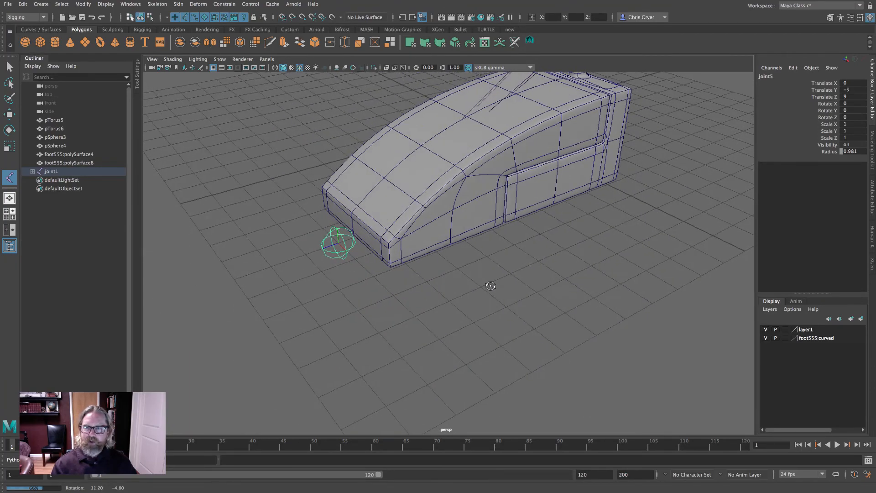
left_click(9, 113)
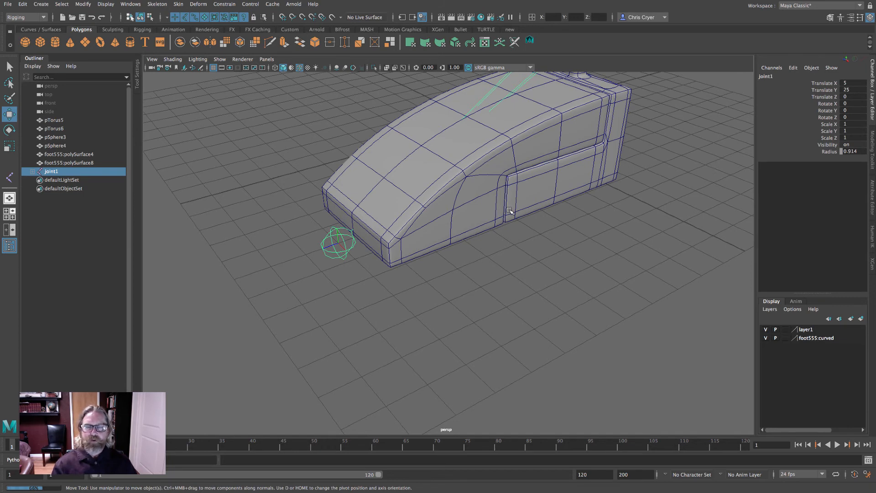
- Frame the scene and toggle polygon display to inspect the joint chain inside the leg
key("a")
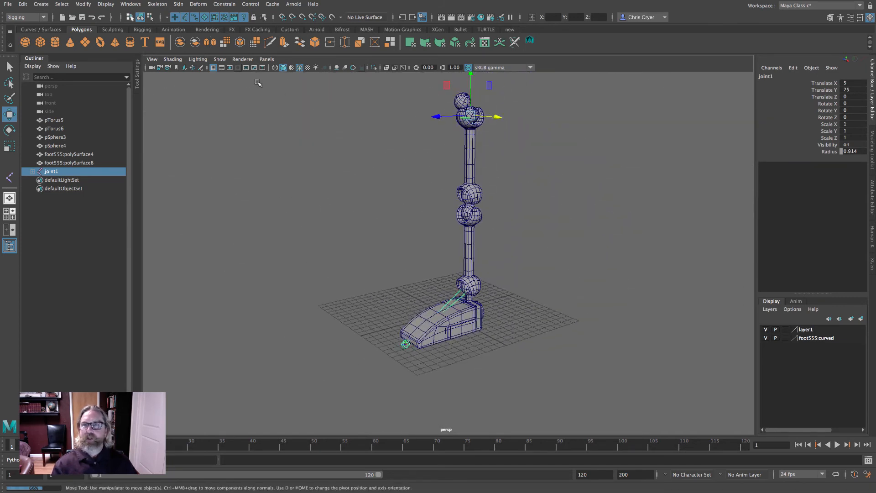
left_click(220, 58)
left_click(278, 138)
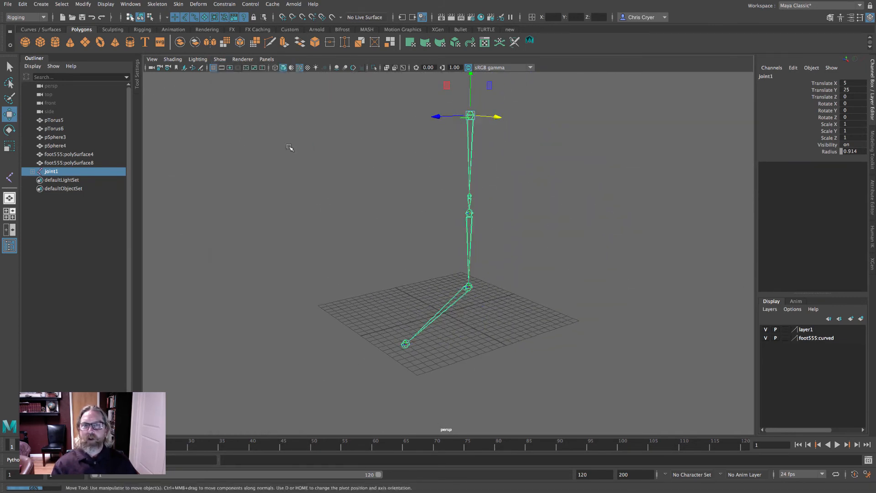
left_click_drag(289, 147, 313, 148, "alt")
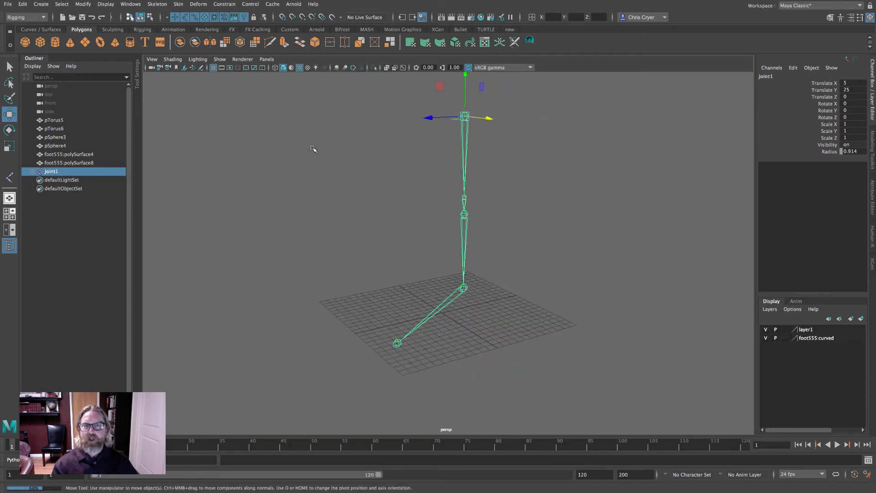
left_click(219, 59)
left_click(242, 140)
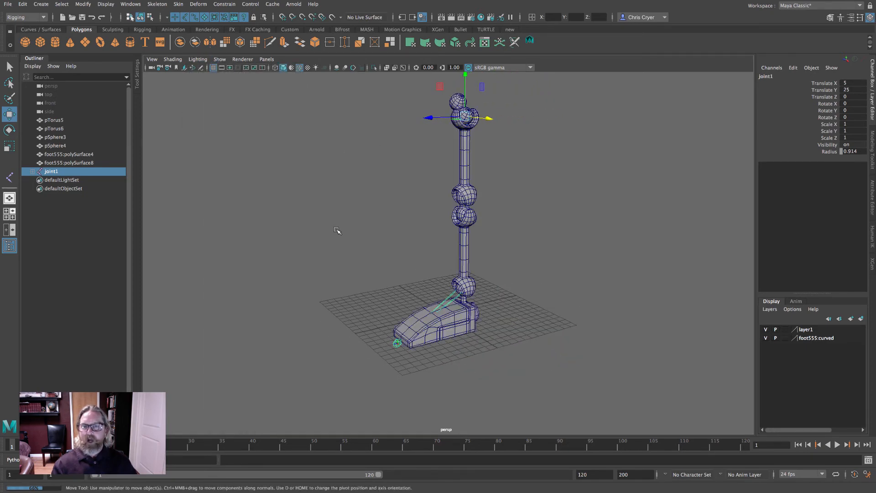
- Select the toe joint and move it along Z to about 8.5, at the front edge of the foot
left_click(397, 343)
right_click_drag(258, 227, 324, 238, "alt")
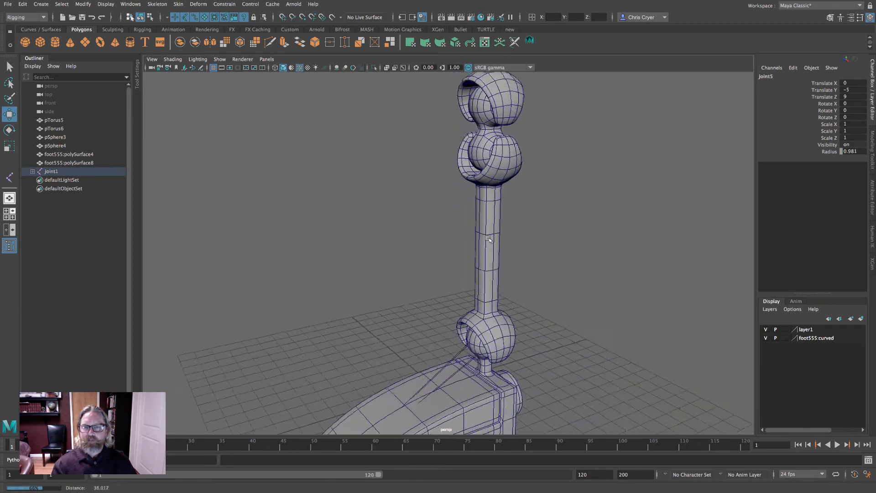
middle_click_drag(306, 379, 329, 178, "alt")
left_click_drag(323, 268, 332, 276, "alt")
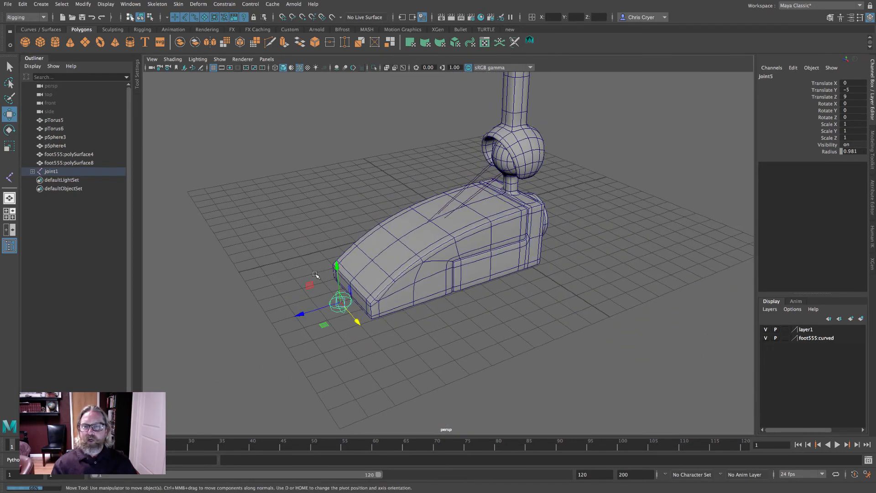
right_click_drag(332, 275, 419, 275, "alt")
left_click_drag(225, 348, 165, 351)
left_click_drag(258, 326, 377, 313, "alt")
right_click_drag(377, 313, 435, 315, "alt")
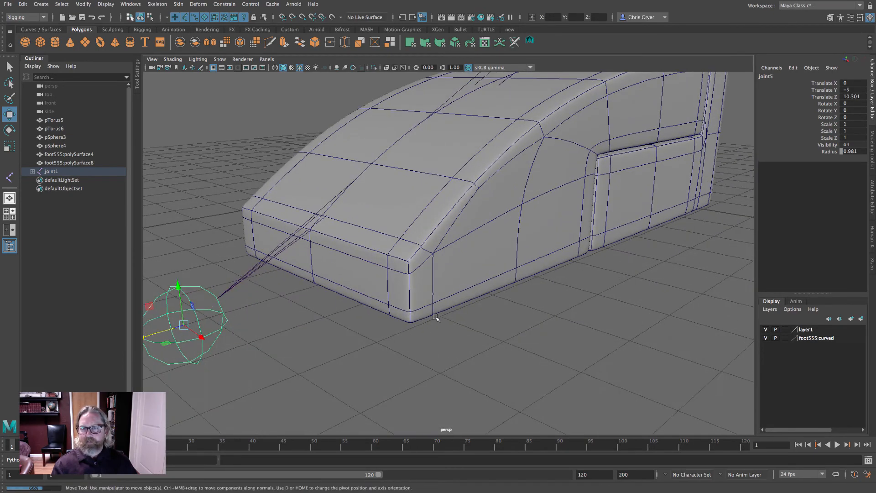
right_click_drag(329, 306, 322, 307, "alt")
left_click_drag(165, 331, 177, 330)
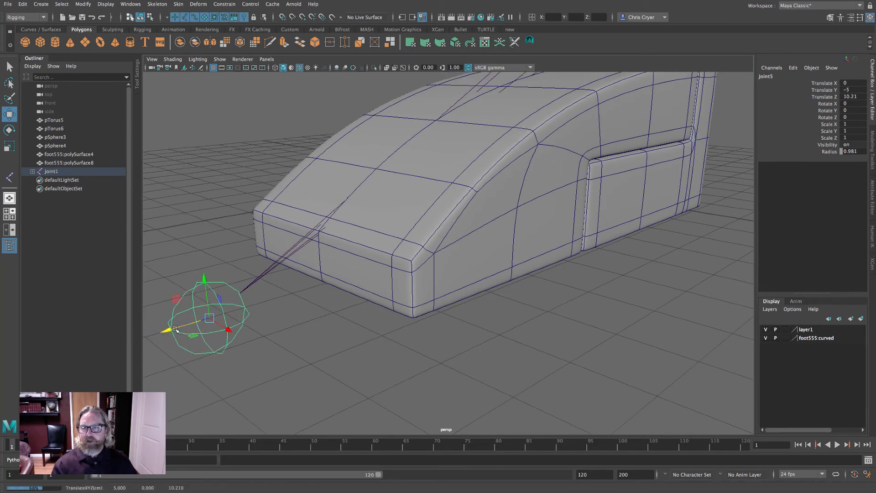
key("v")
middle_click_drag(322, 287, 385, 320)
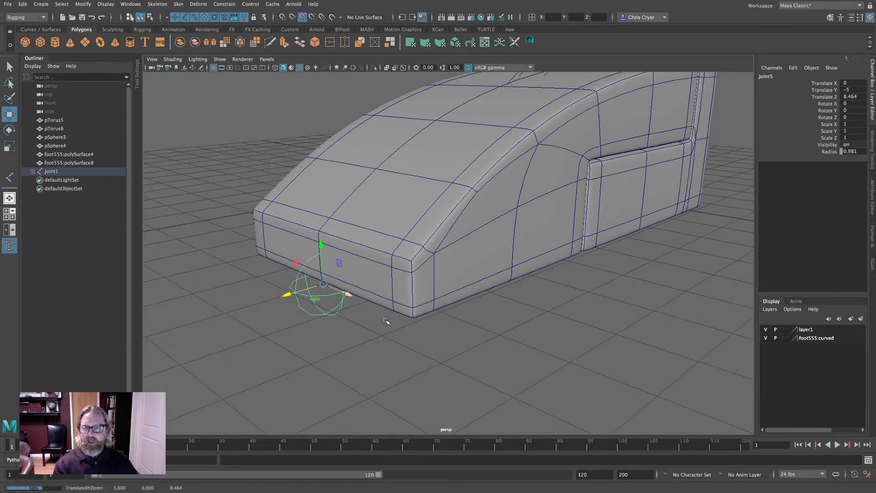
right_click_drag(489, 328, 354, 319, "alt")
left_click_drag(354, 319, 329, 319, "alt")
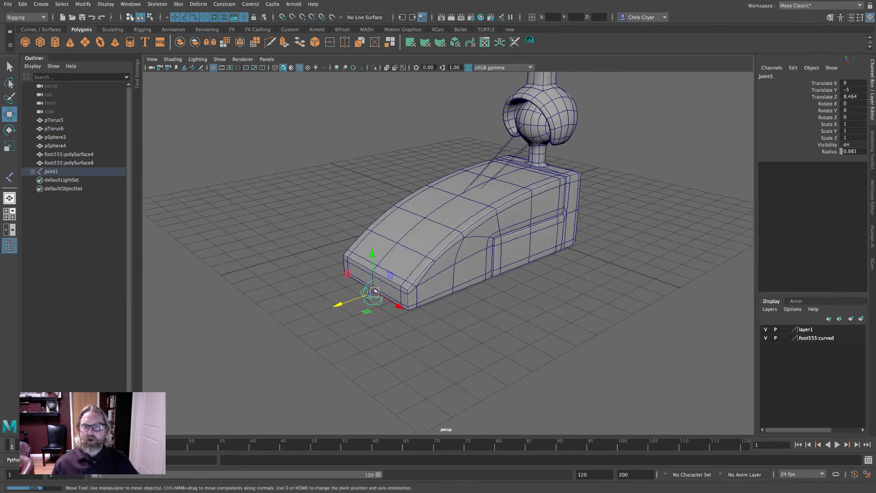
right_click_drag(383, 309, 310, 301, "alt")
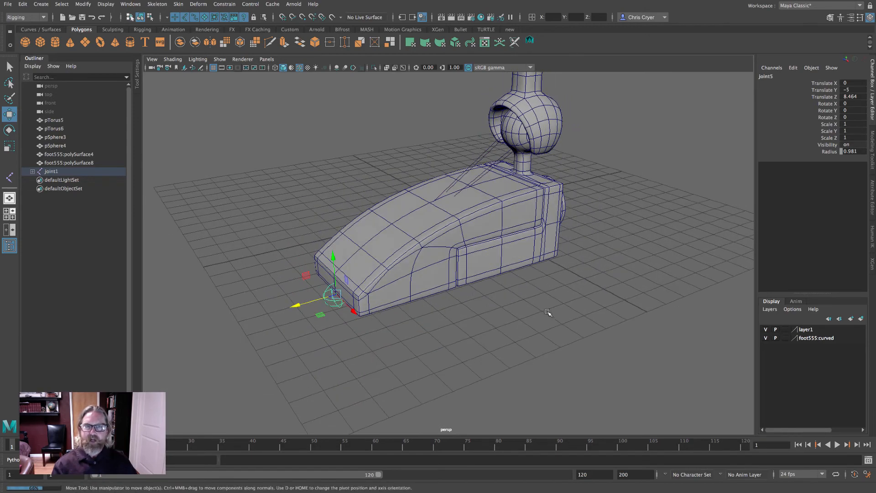
right_click_drag(547, 312, 295, 286, "alt")
left_click_drag(294, 286, 376, 305, "alt")
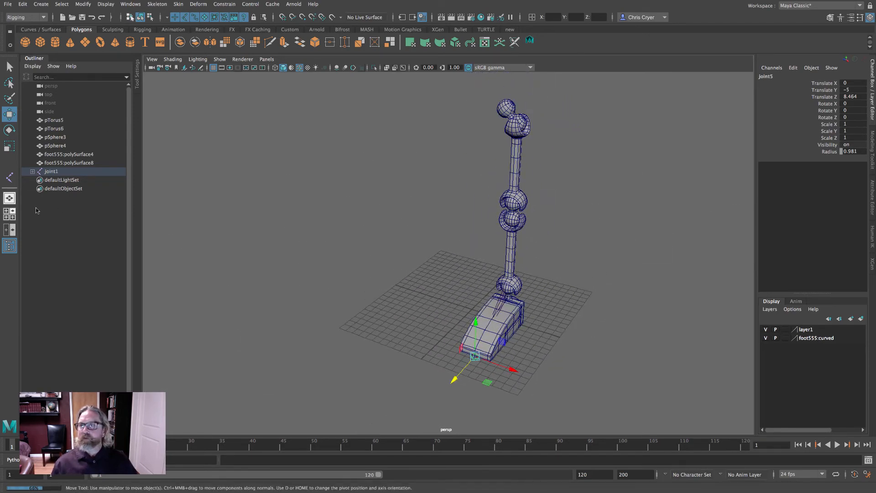
- Set up two perspective panes, showing only joints in one and only polygons in the other
left_click(11, 231)
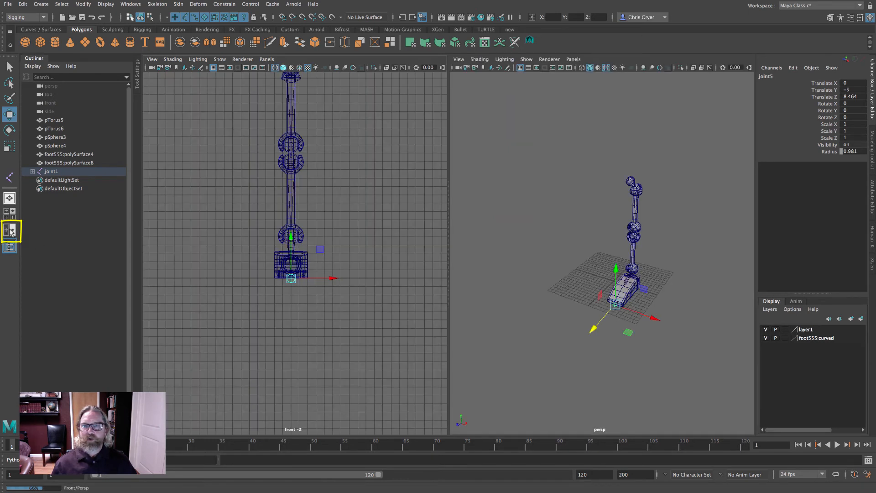
left_click(264, 59)
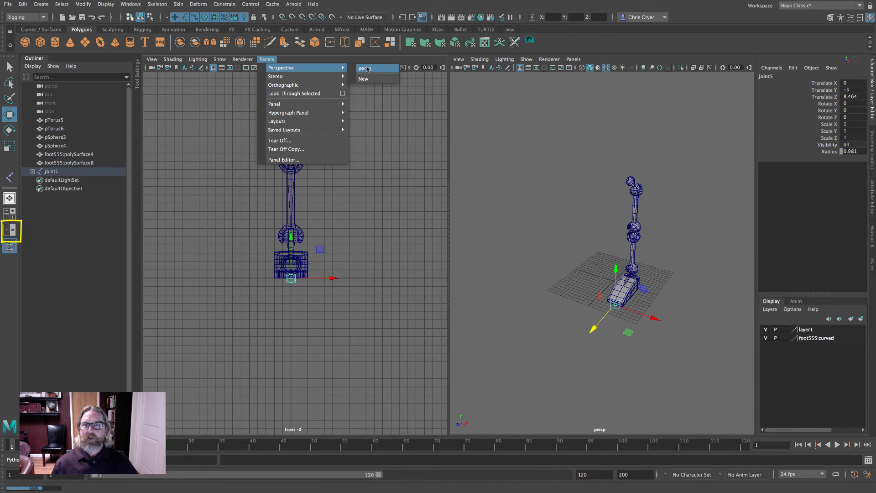
left_click(365, 68)
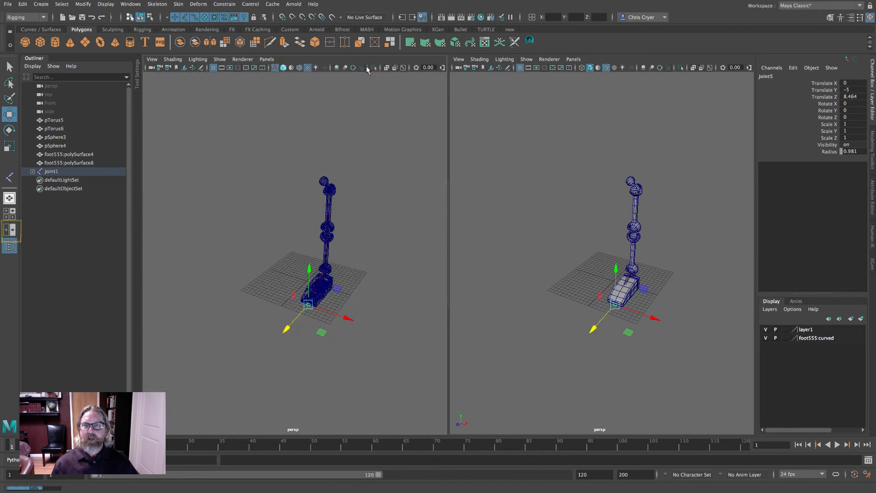
left_click(219, 59)
left_click(228, 92)
left_click(219, 59)
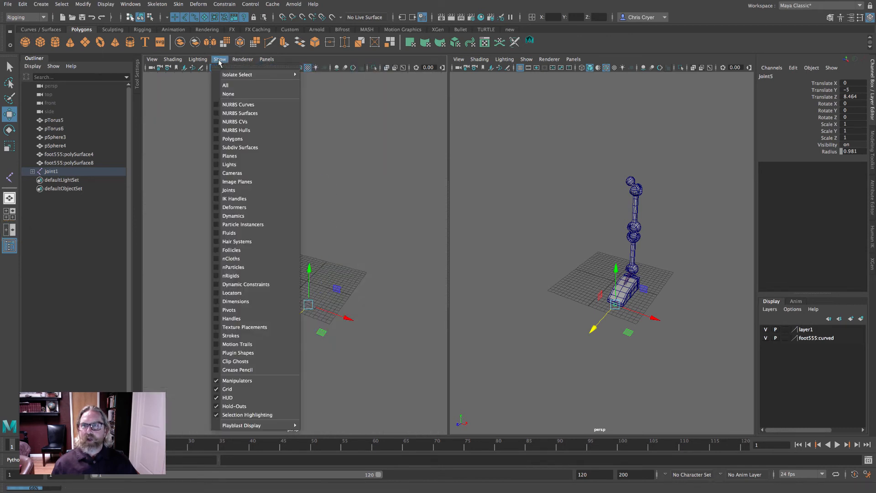
left_click(247, 190)
left_click(526, 59)
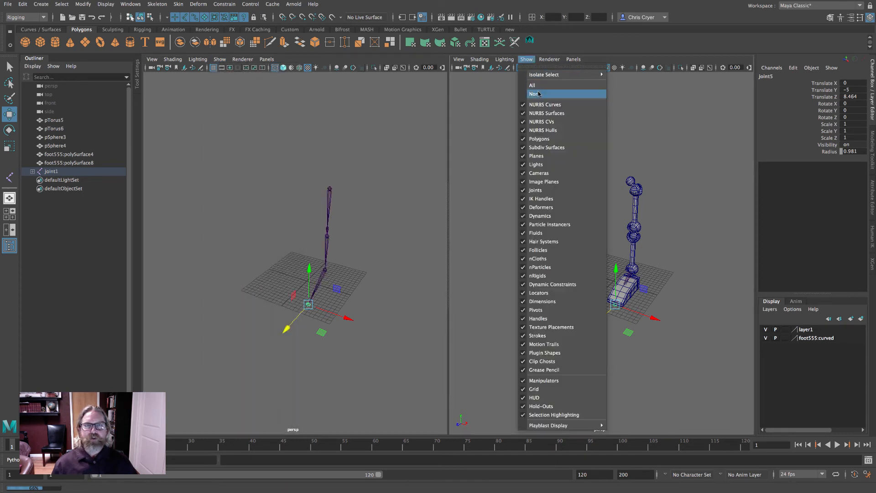
left_click(535, 93)
left_click(526, 60)
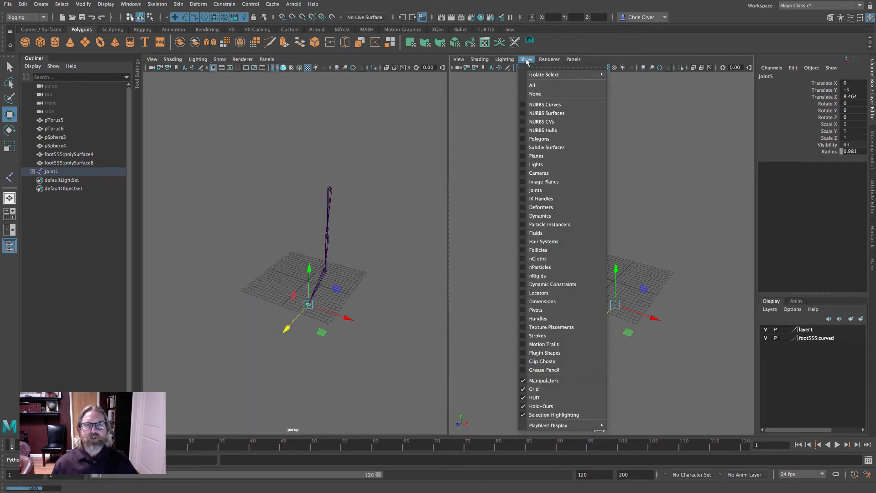
left_click(540, 139)
right_click_drag(553, 141, 636, 133, "alt")
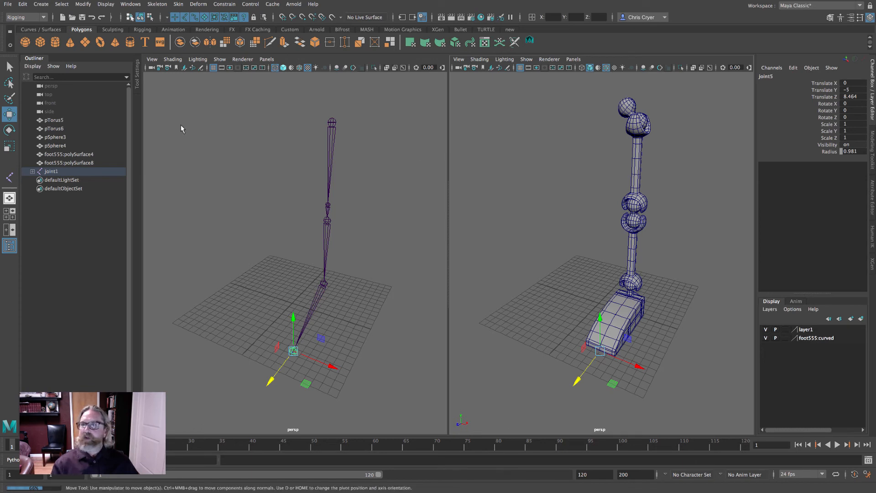
- Select both knee joints and rotate them about X by about 50 degrees
left_click(9, 67)
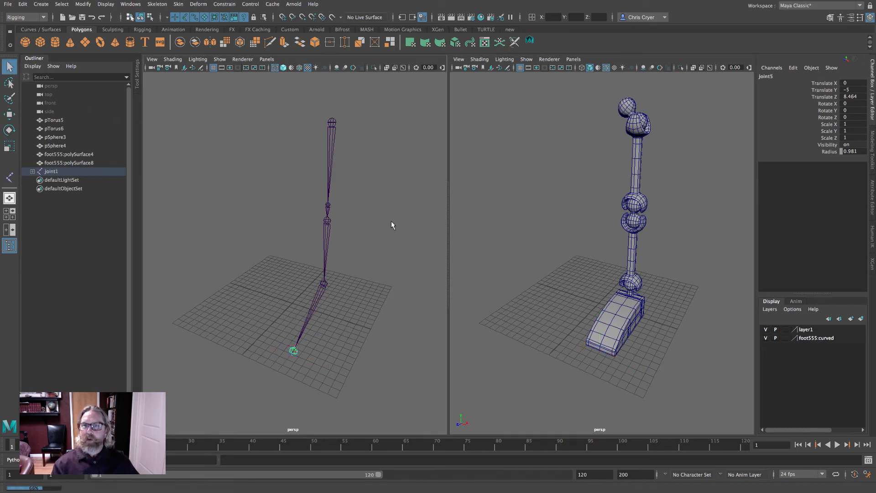
left_click_drag(390, 221, 332, 211, "alt")
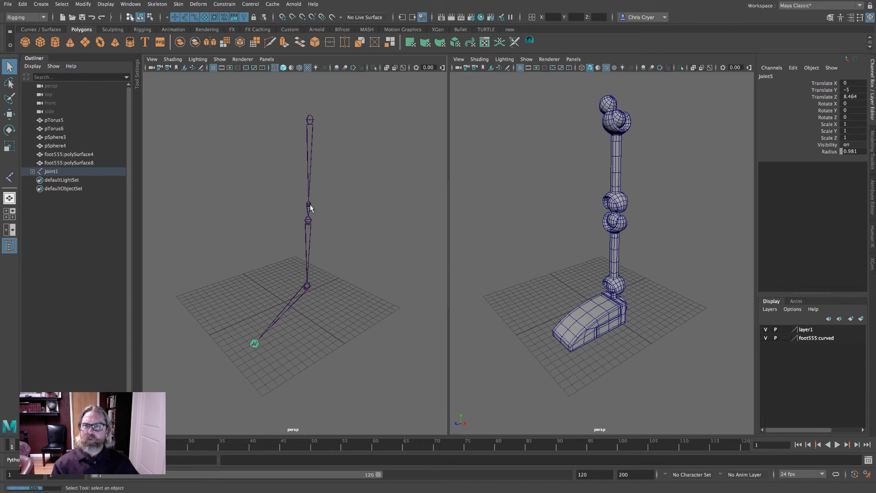
left_click(310, 206)
left_click(311, 224, "shift")
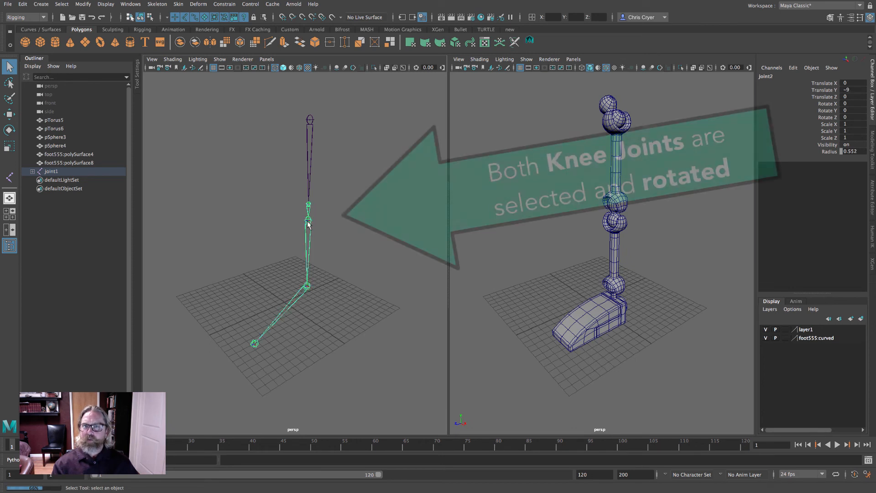
left_click(9, 131)
left_click_drag(292, 192, 308, 228)
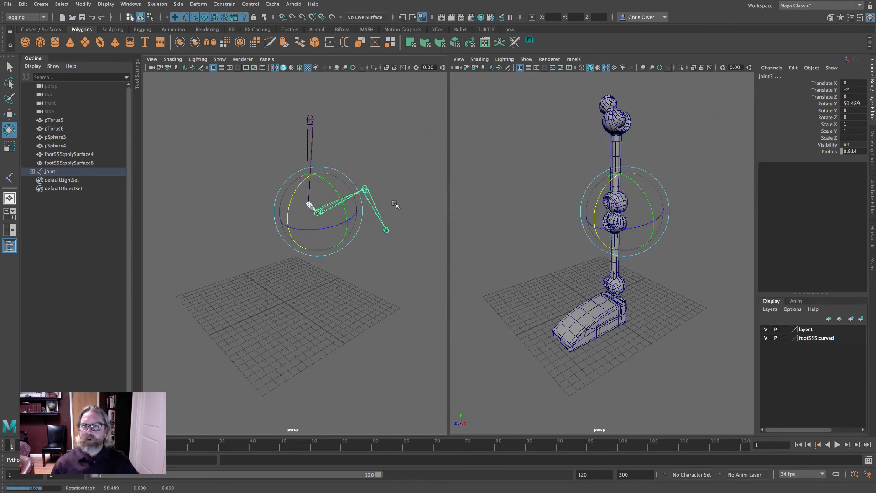
- Set the preferred angle on the bent knee joints, then reset their X rotation to 0
key("q")
mouse_move(385, 219)
left_mouse_down("alt")
mouse_move(352, 209)
mouse_move(375, 215)
left_mouse_up("alt")
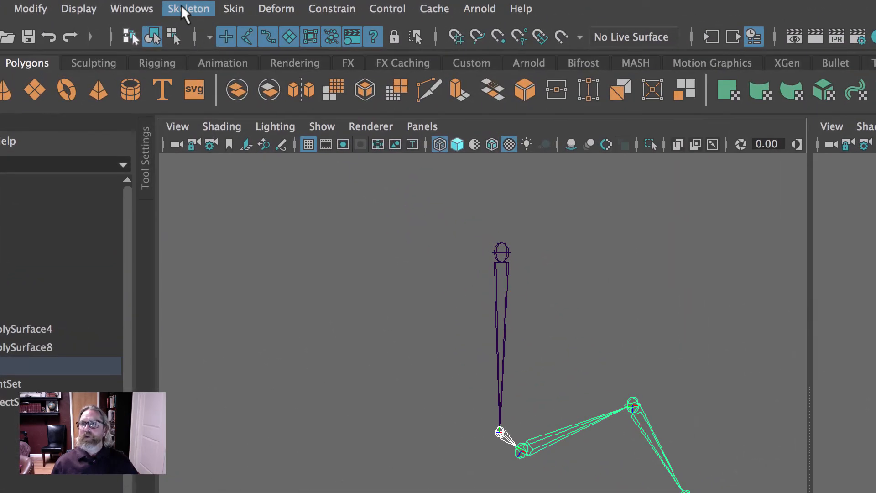
left_click(155, 4)
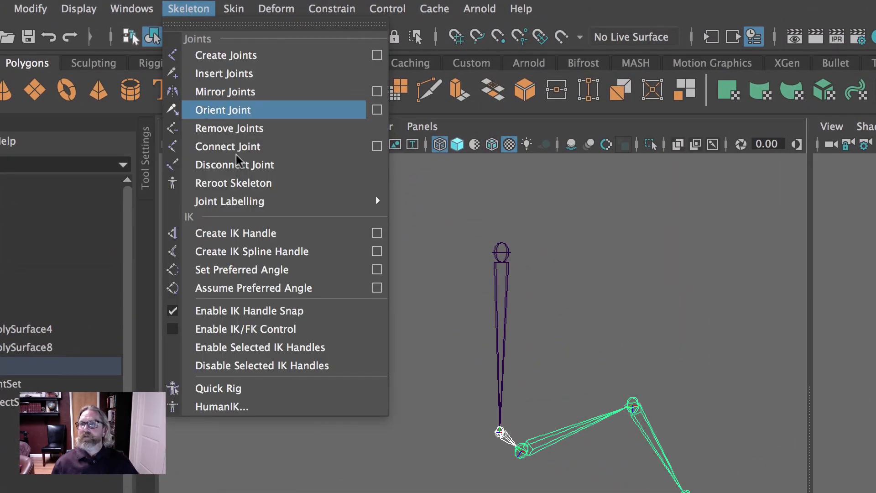
left_click(268, 271)
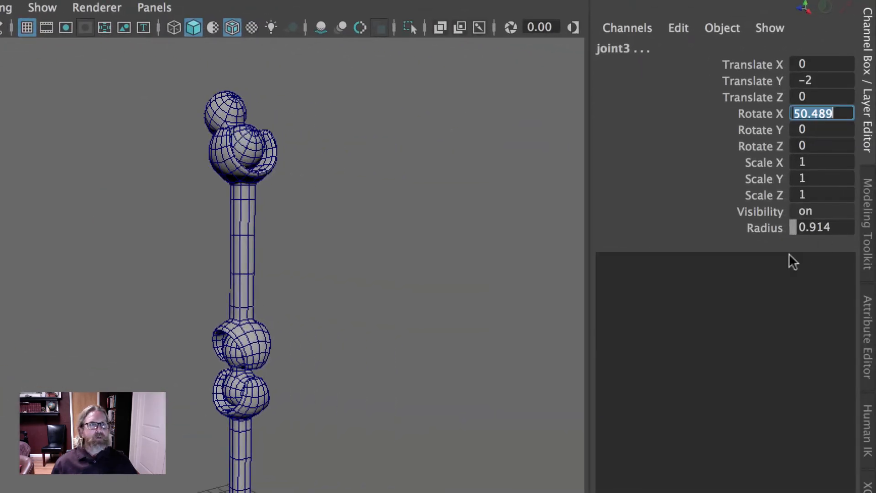
type("0")
key("Return")
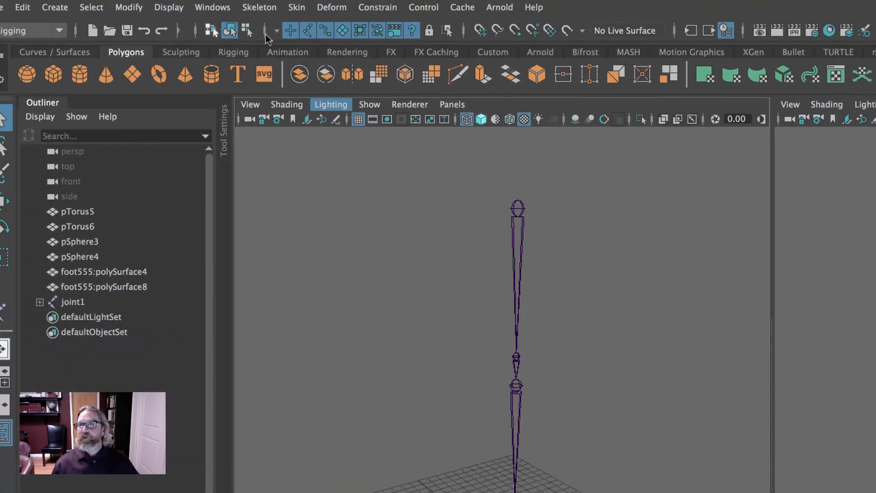
- Create an IK handle running from the hip joint to the ankle joint
left_click(297, 6)
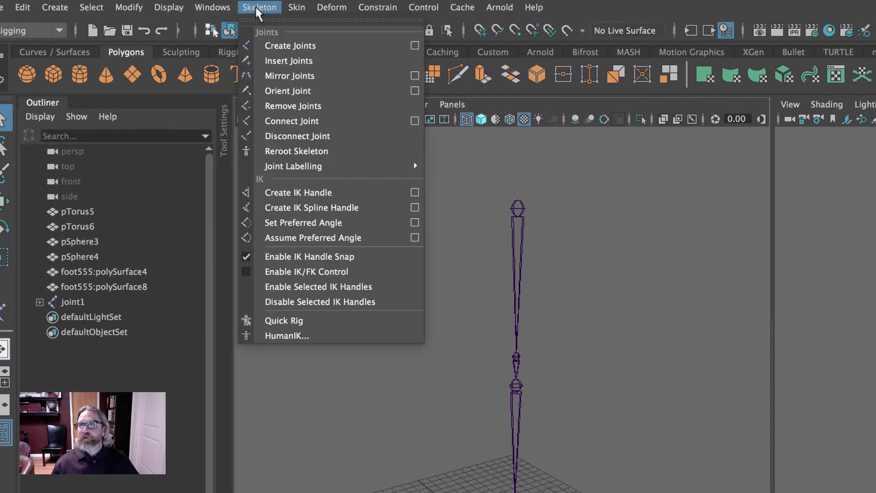
left_click(298, 192)
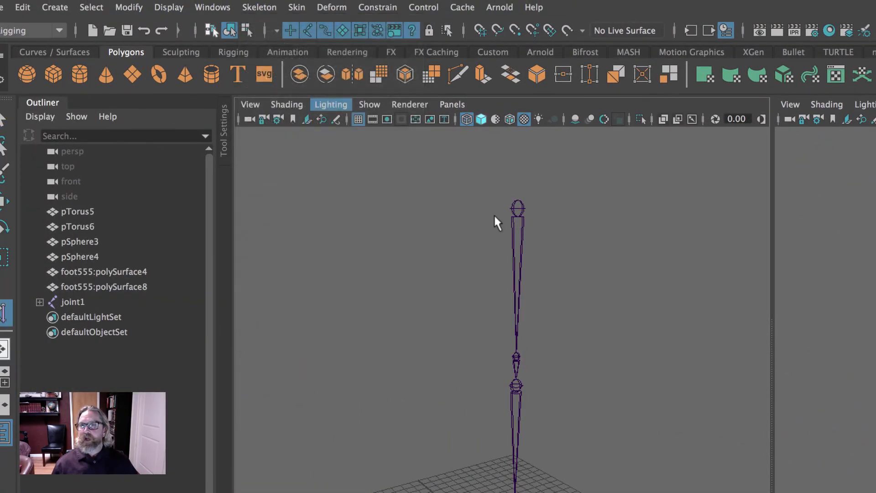
left_click(500, 201)
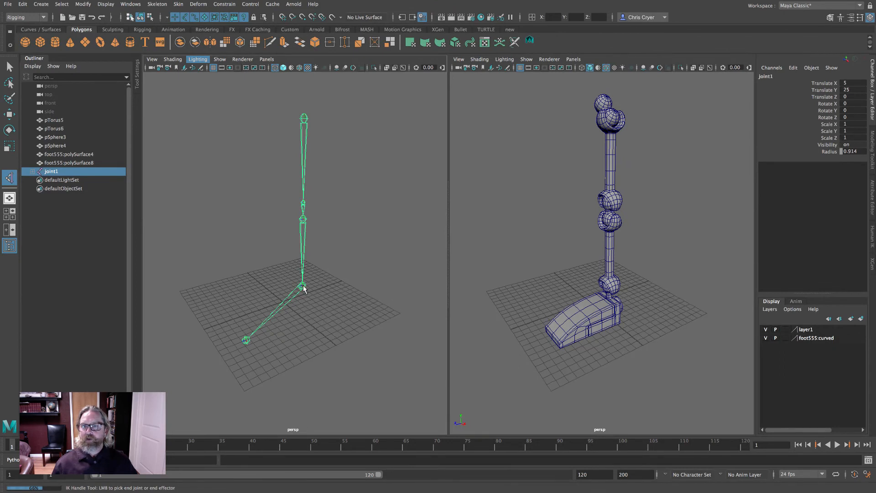
left_click(303, 286)
key("w")
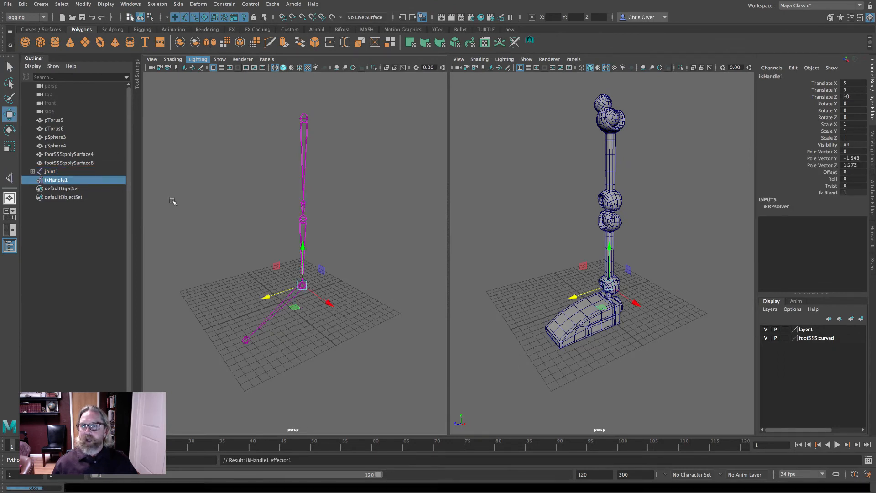
left_click(219, 59)
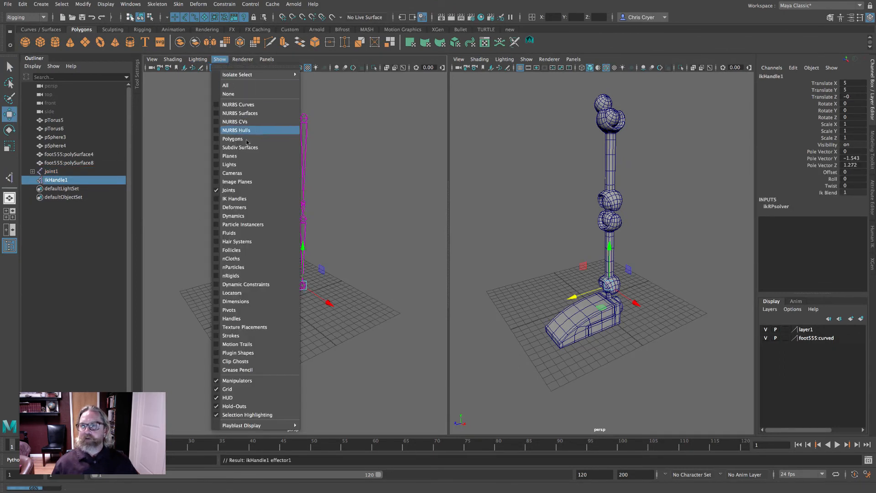
left_click(249, 200)
left_click_drag(298, 238, 306, 194)
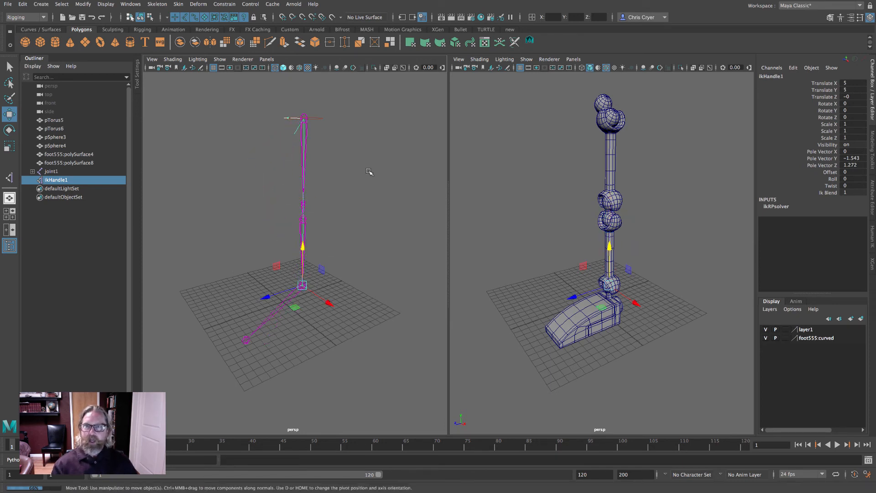
left_click(368, 172)
left_click_drag(368, 172, 379, 201, "alt")
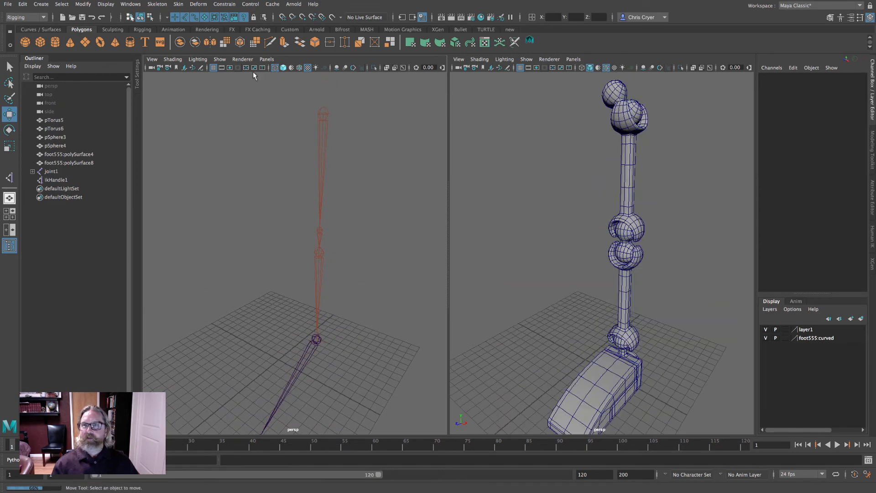
left_click(220, 59)
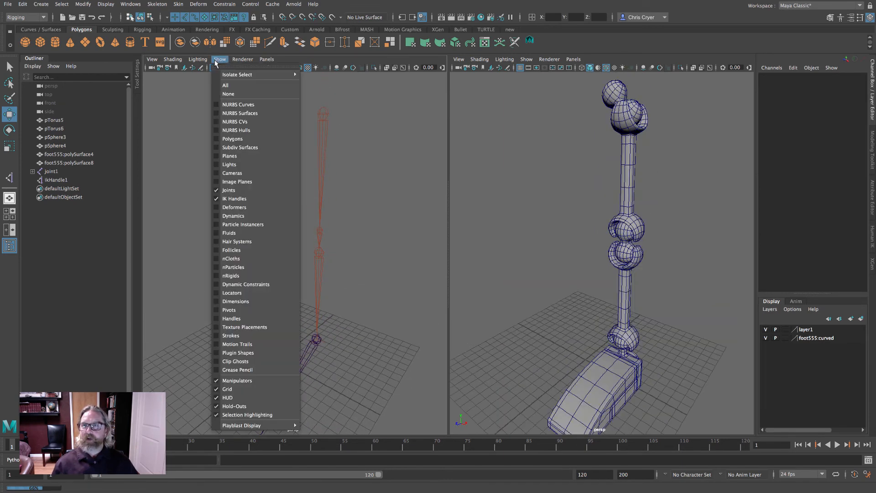
left_click(234, 199)
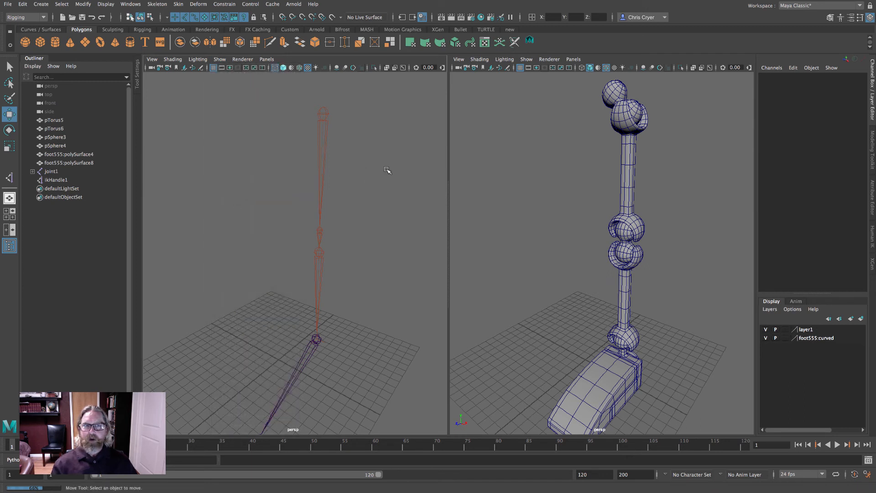
left_click_drag(387, 170, 435, 181, "alt")
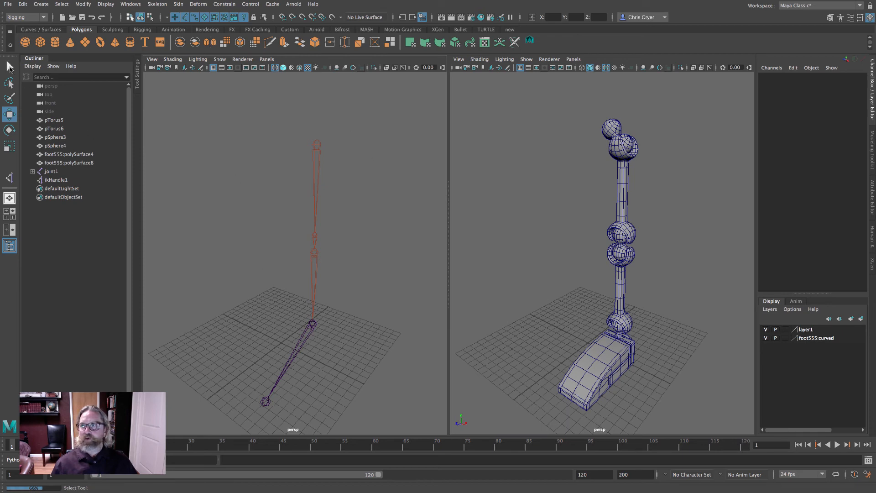
- Parent the front part of the foot to the ankle joint
key("q")
left_click_drag(413, 341, 602, 330, "alt")
left_click(584, 314)
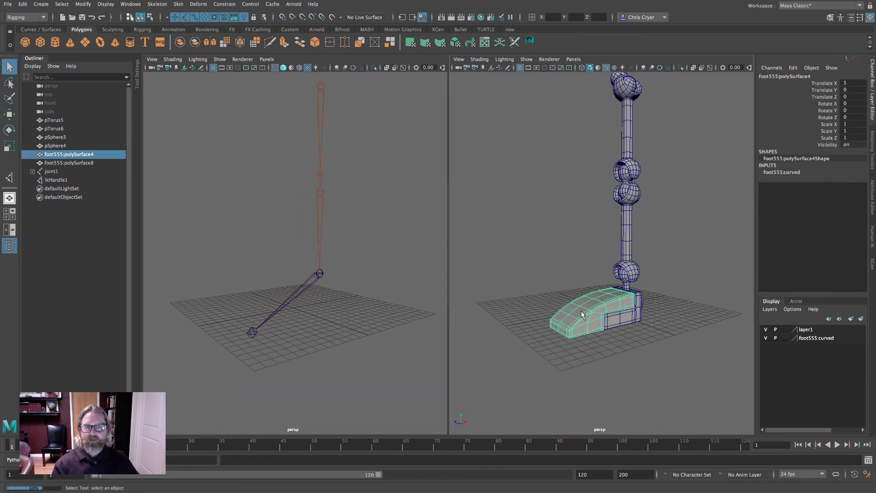
left_click(320, 273)
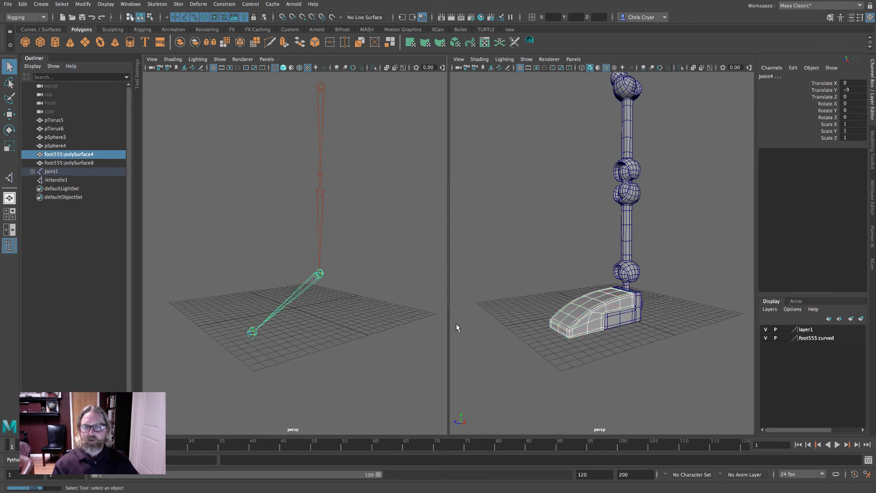
left_click(22, 4)
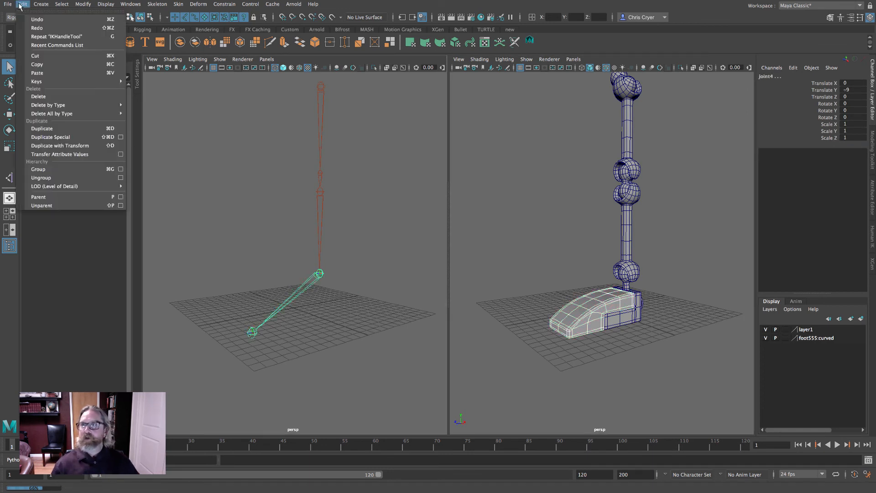
left_click(76, 197)
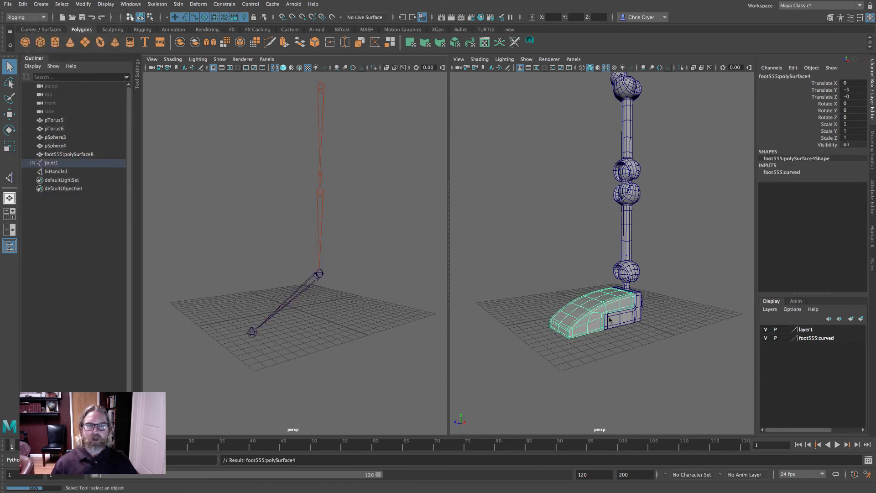
- Parent the rear part of the foot to the ankle joint
left_click(621, 318)
left_click_drag(621, 319, 630, 318, "alt")
left_click(354, 269, "shift")
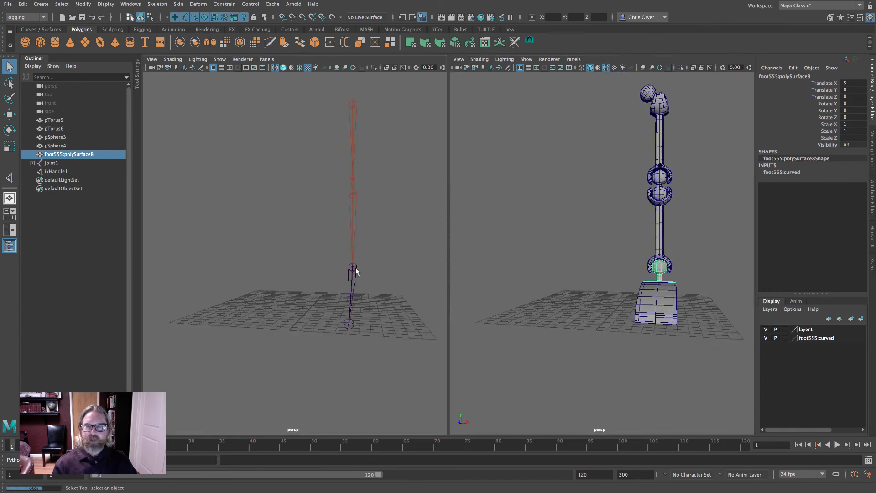
left_click_drag(391, 272, 360, 279, "alt")
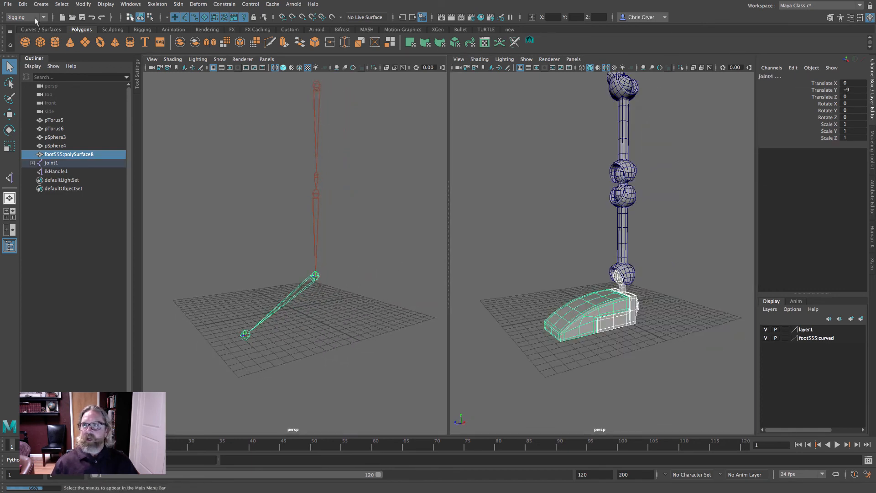
left_click(22, 4)
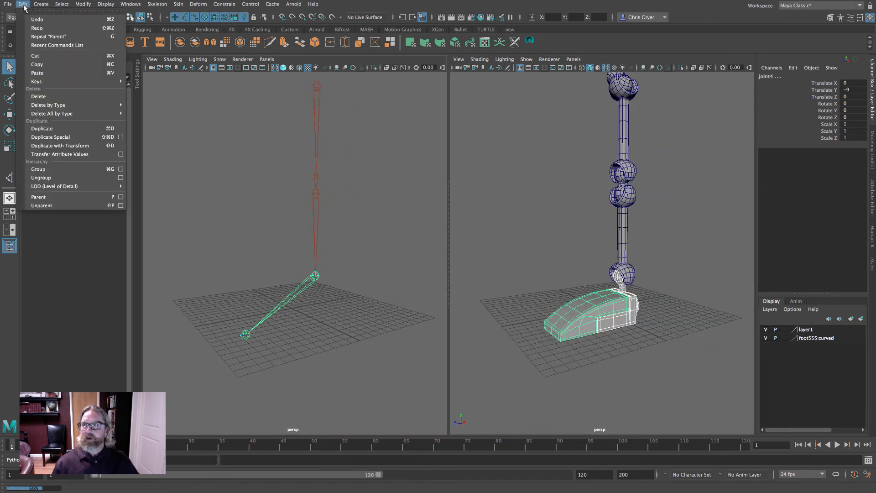
left_click(54, 197)
- Test-move the IK handle upward and undo the move
left_click(56, 163)
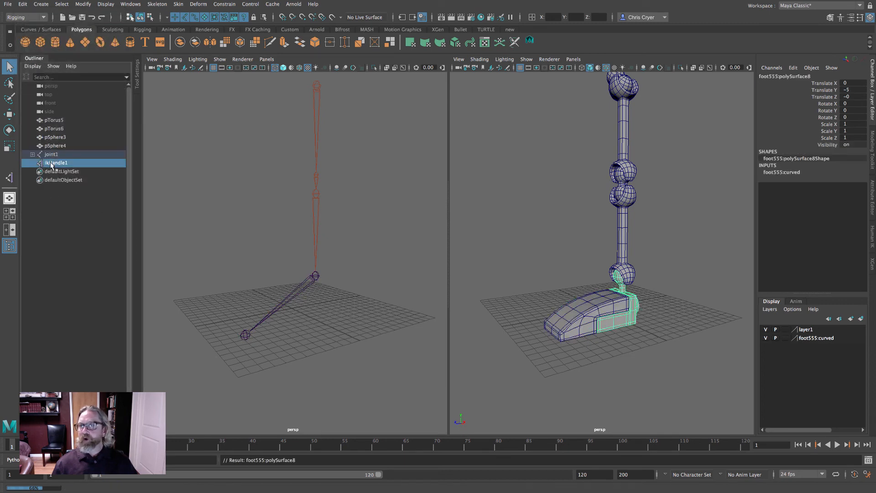
key("w")
left_click_drag(621, 236, 628, 196)
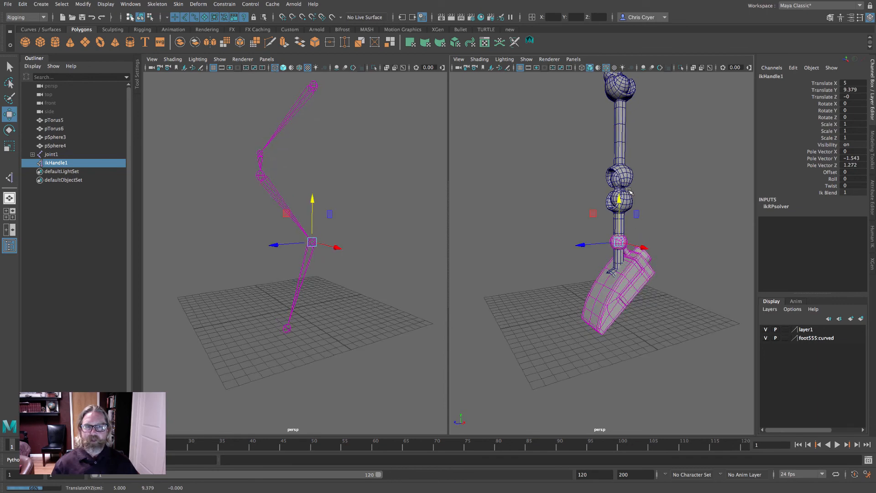
key("ctrl+z")
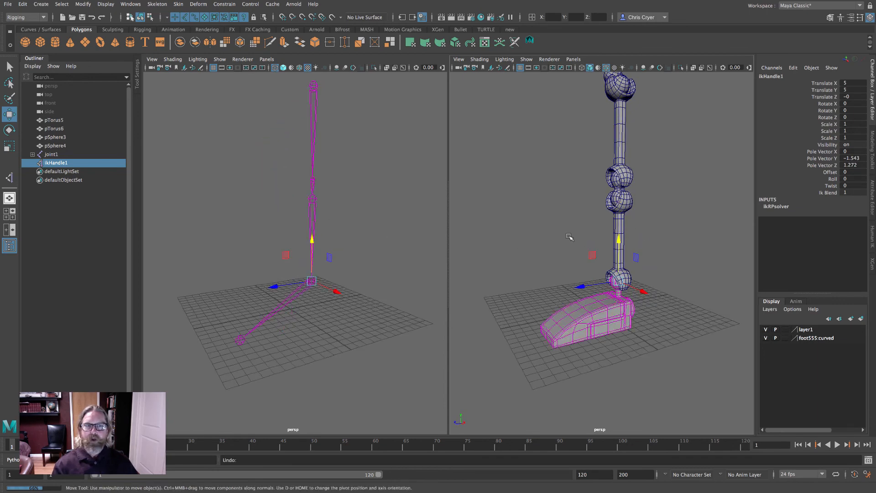
- Parent the lower-leg torus link to the lower knee joint
left_click(622, 211)
left_click(7, 71)
left_click_drag(322, 215, 329, 218, "alt")
right_click_drag(330, 218, 396, 222, "alt")
left_click(353, 175)
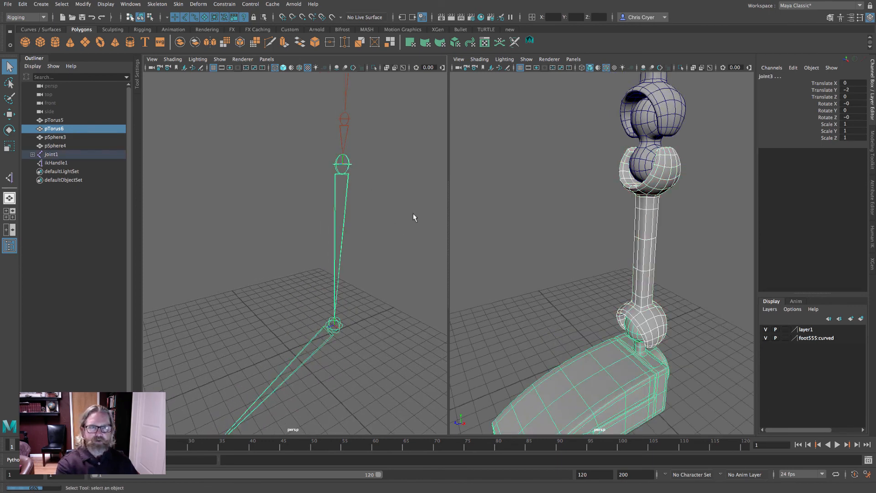
key("p")
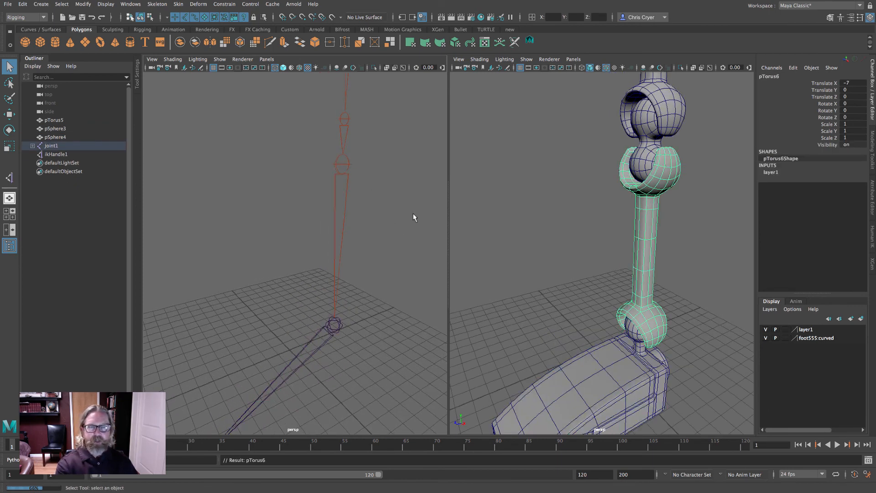
- Parent the knee double-sphere link to the upper knee joint
left_click(641, 118)
left_click_drag(641, 118, 611, 130, "alt")
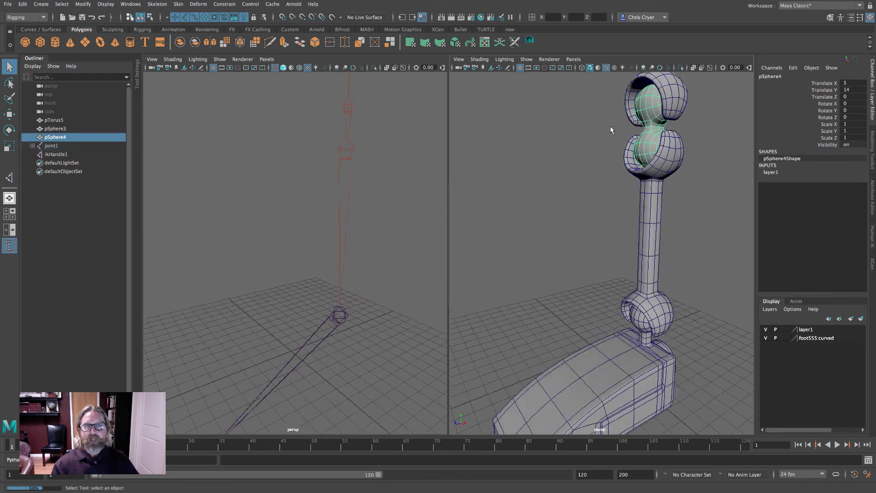
left_click(351, 107, "shift")
right_click_drag(396, 126, 352, 125, "alt")
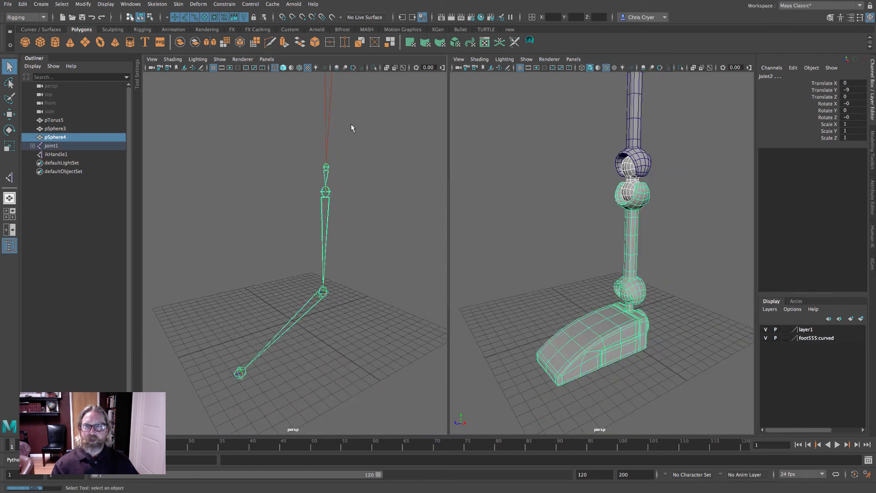
middle_click_drag(352, 125, 348, 145, "alt")
key("p")
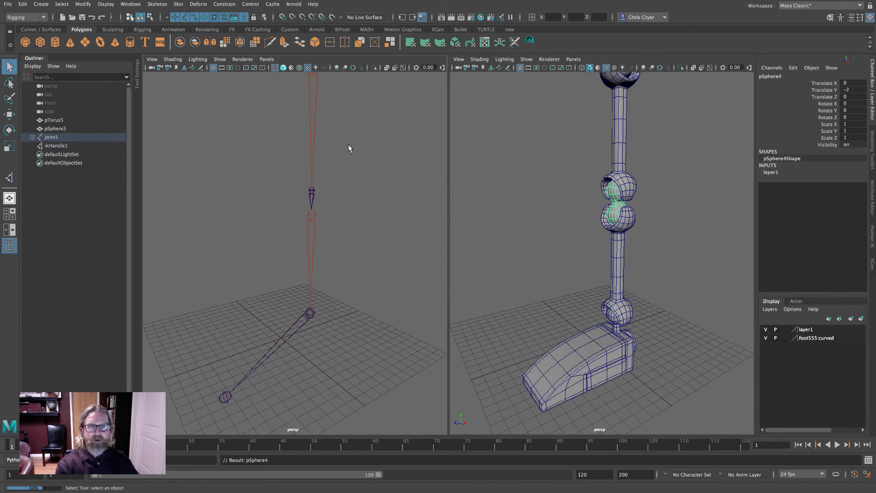
- Parent the upper-leg torus link to the hip joint
left_click(617, 138)
left_click_drag(617, 138, 628, 140, "alt")
left_click_drag(393, 139, 389, 167, "alt")
right_click_drag(388, 167, 346, 166, "alt")
left_click(324, 154, "shift")
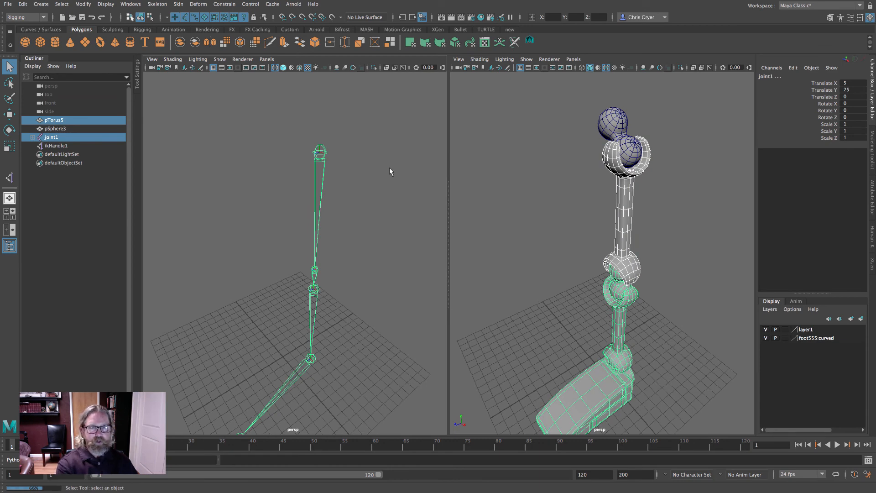
key("p")
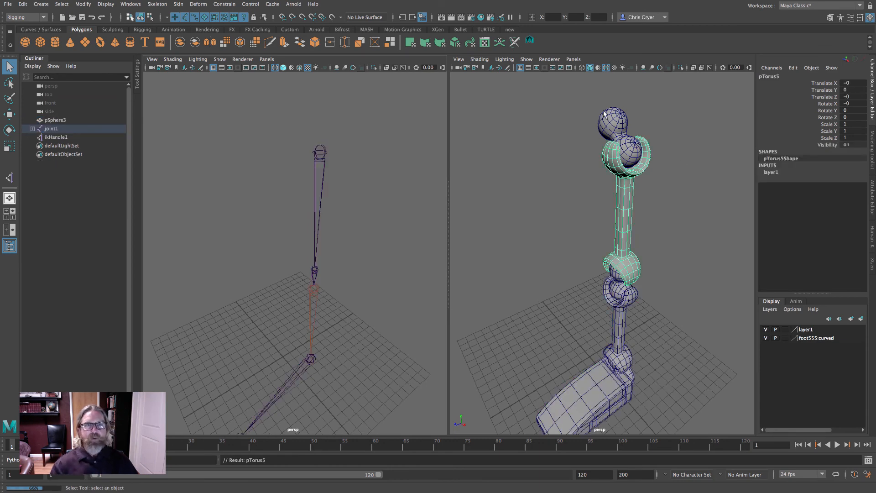
- Select the IK handle and raise it to bend the leg at the knee
left_click_drag(612, 124, 595, 153, "alt")
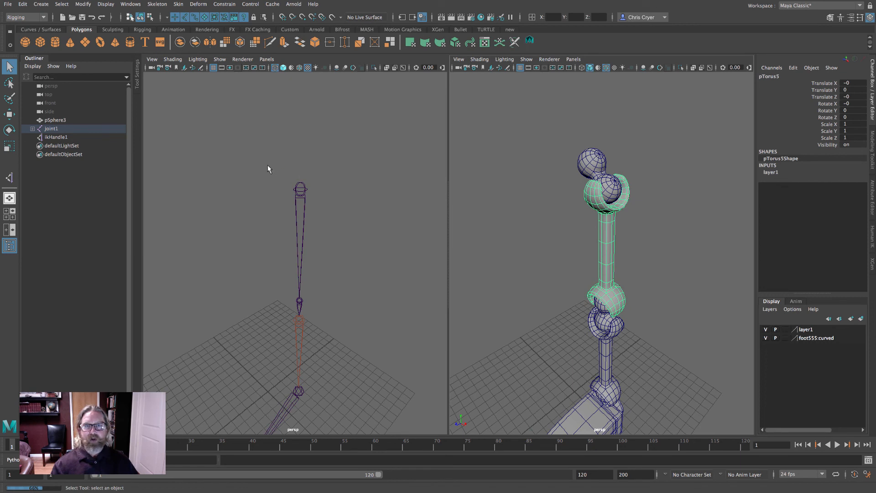
left_click(61, 136)
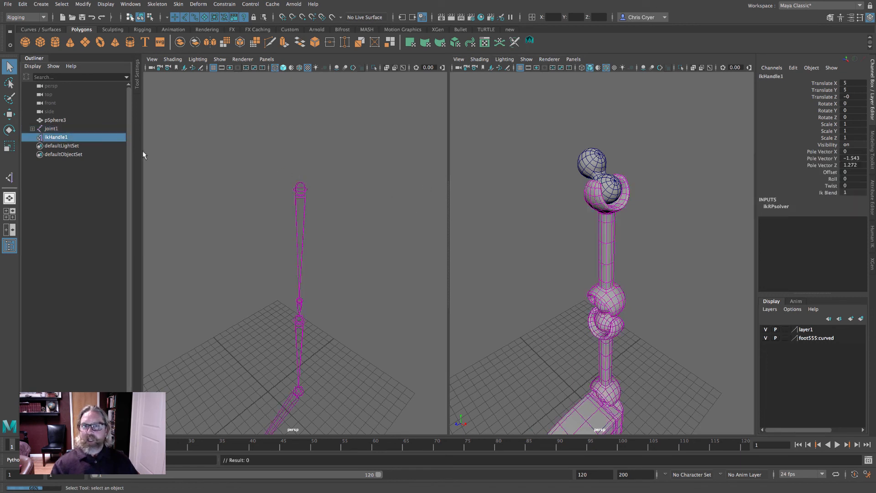
scroll(321, 136, "up", 1)
scroll(313, 139, "down", 7)
left_click_drag(337, 134, 327, 123, "alt")
middle_click_drag(327, 123, 365, 94, "alt")
left_click(9, 114)
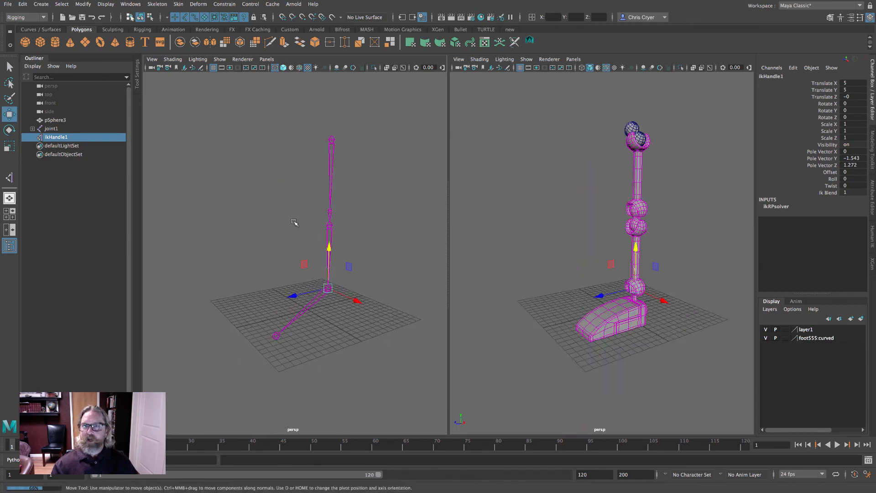
left_click_drag(331, 244, 330, 178)
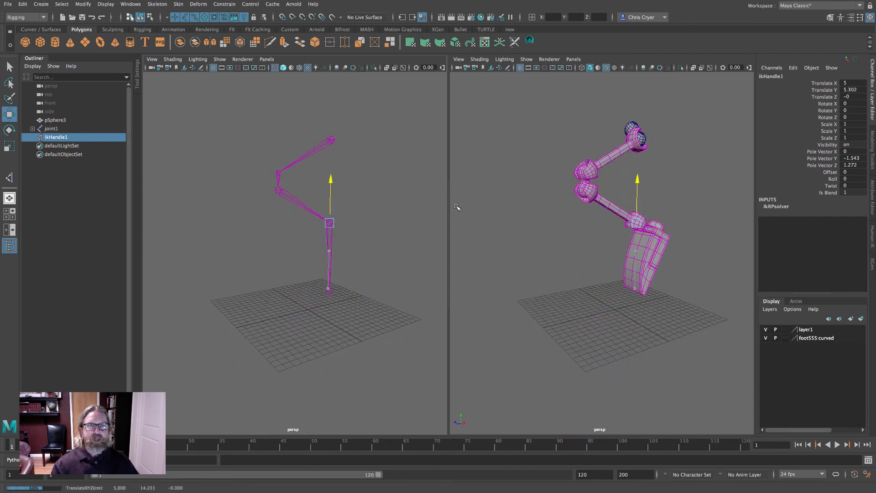
- Move the IK handle further up and inspect the bending leg and knee links up close
key("space")
right_click_drag(588, 237, 412, 285, "alt")
left_click_drag(462, 222, 468, 269)
right_click_drag(414, 277, 552, 312, "alt")
left_click_drag(478, 354, 545, 210)
middle_click_drag(543, 208, 445, 235, "alt")
left_click_drag(445, 234, 471, 239, "alt")
right_click_drag(471, 239, 538, 246, "alt")
left_click_drag(487, 130, 429, 319, "alt")
left_click_drag(487, 321, 470, 341)
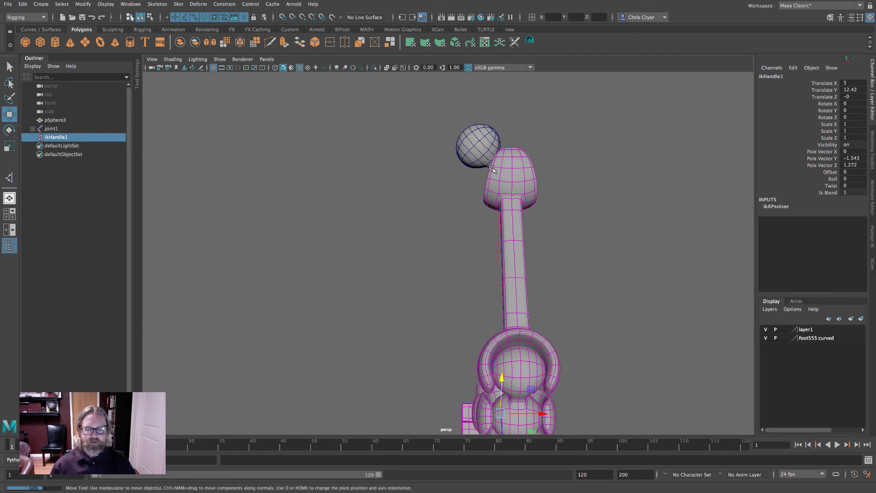
left_click_drag(492, 170, 562, 211, "alt")
left_click_drag(552, 180, 566, 179, "alt")
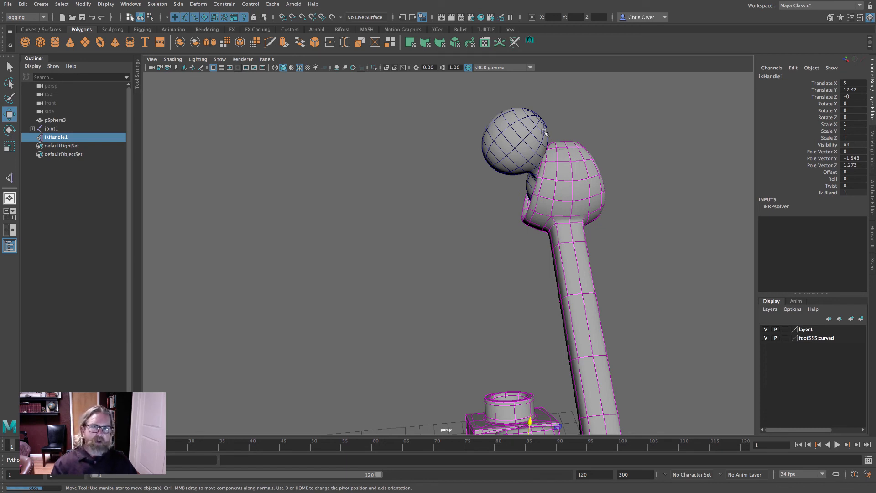
right_click_drag(571, 174, 571, 221, "alt")
left_click_drag(486, 219, 487, 242)
left_click_drag(516, 215, 515, 266, "alt")
- Undo the IK handle moves to return the leg to its straight pose
scroll(545, 229, "up", 5)
key("z")
key("z")
key("z")
key("z")
key("z")
key("z")
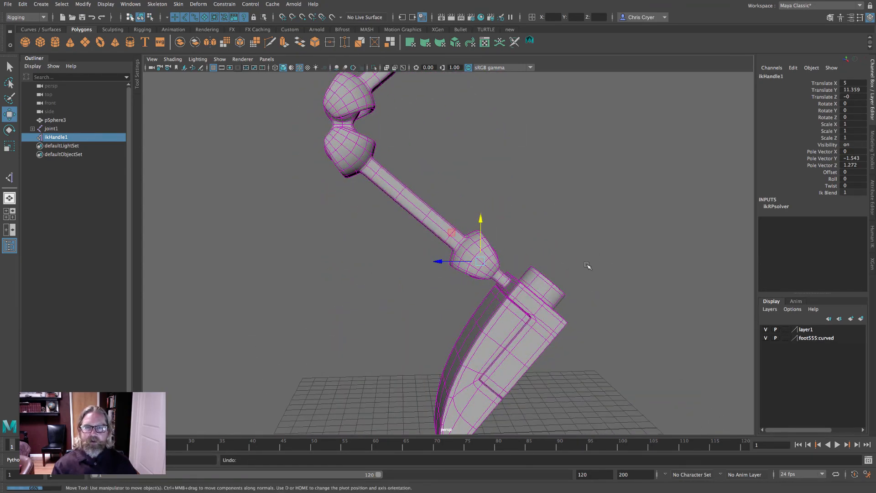
key("z")
key("z")
key("z")
key("z")
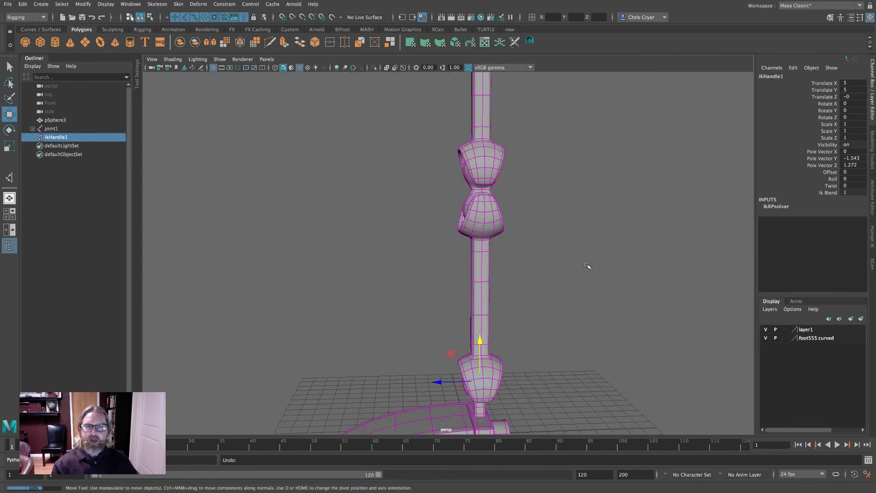
- Select the double-sphere link at the top of the leg above the hip
right_click_drag(630, 235, 461, 229, "alt")
left_click_drag(461, 229, 552, 239, "alt")
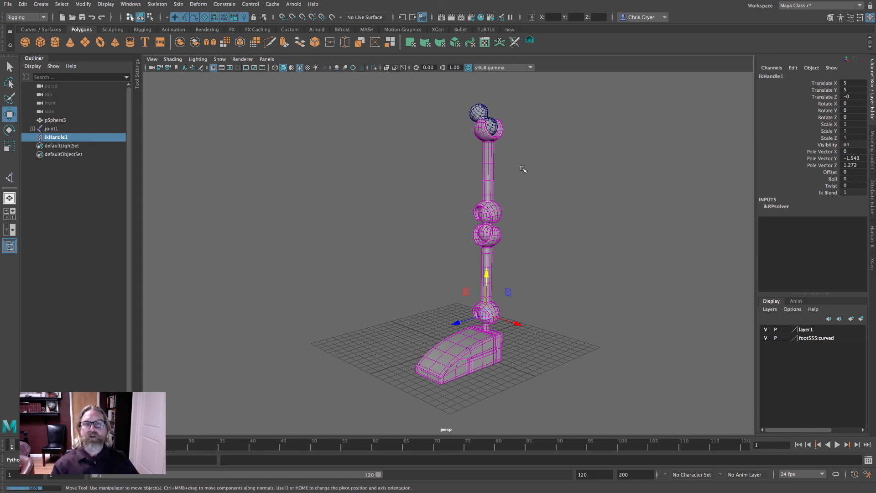
left_click_drag(457, 96, 510, 144, "ctrl+alt")
left_click_drag(515, 176, 572, 201, "alt")
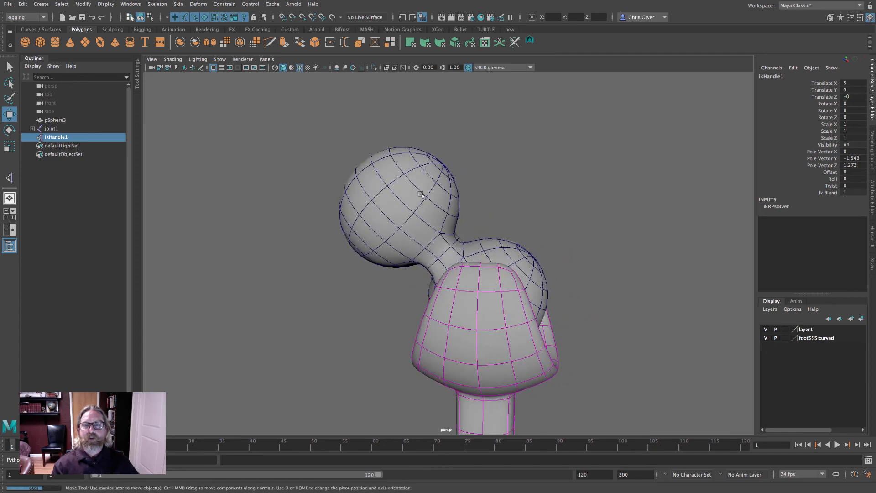
left_click(429, 196)
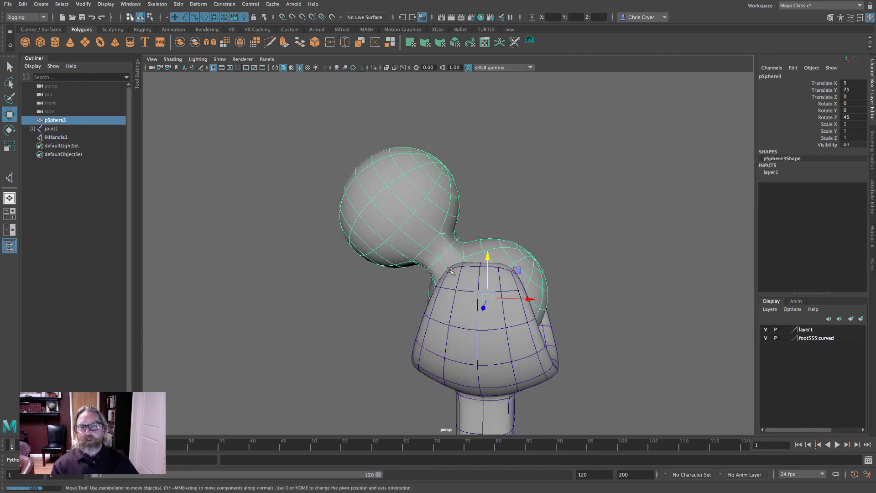
- Deselect everything and examine the straightened leg from several angles
right_click_drag(620, 278, 346, 260, "alt")
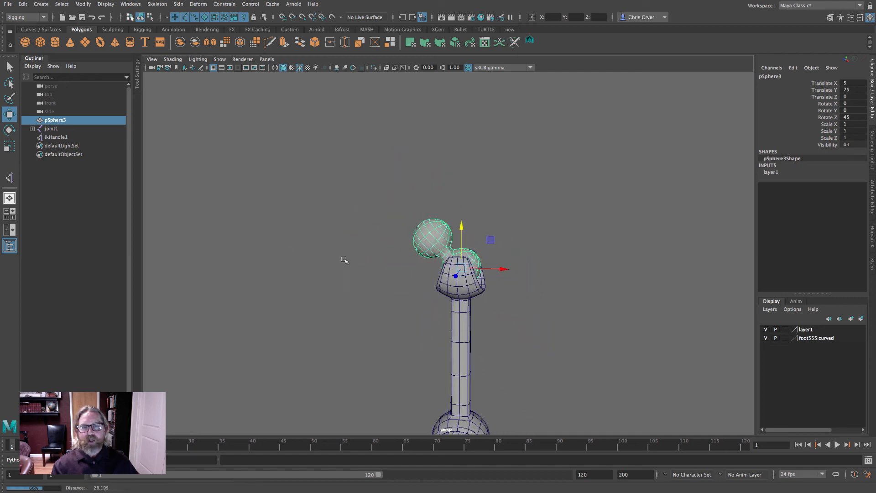
left_click_drag(346, 260, 388, 280, "alt")
middle_click_drag(466, 337, 470, 222, "alt")
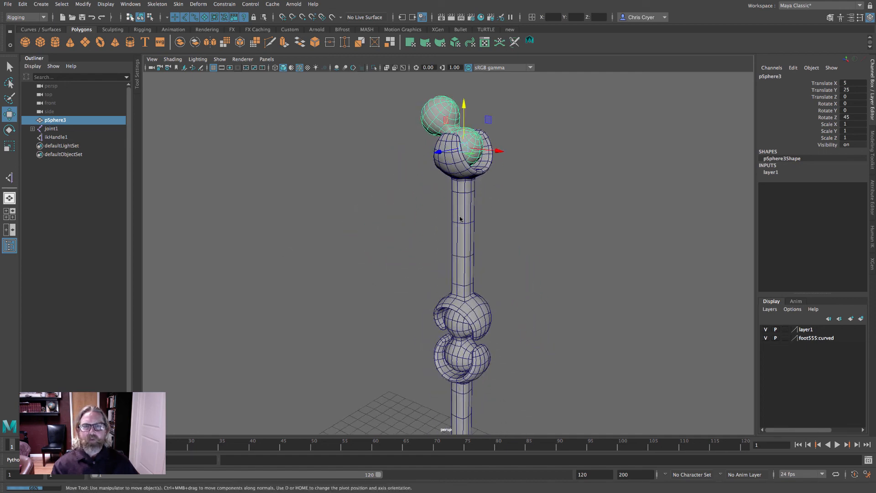
right_click_drag(460, 217, 534, 210)
left_click(637, 248)
right_click_drag(637, 248, 515, 261, "alt")
middle_click_drag(515, 261, 522, 192, "alt")
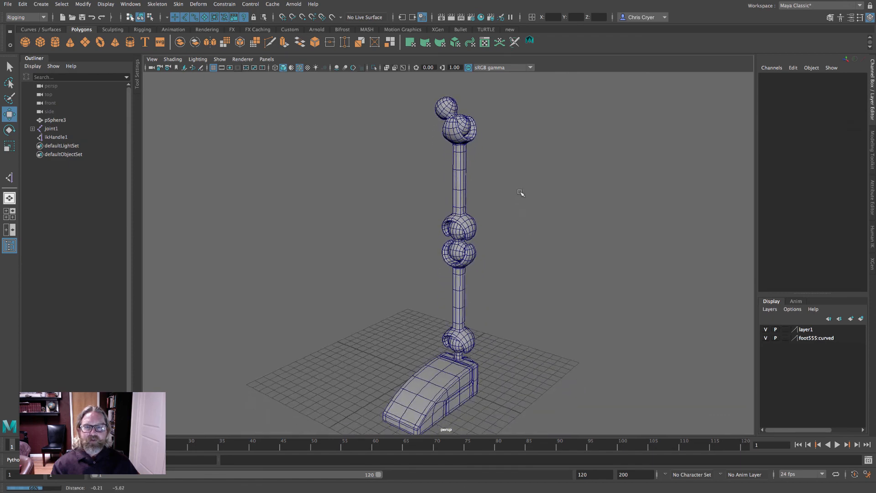
left_click_drag(526, 230, 524, 225, "alt")
right_click_drag(537, 228, 526, 233, "alt")
middle_click_drag(526, 232, 528, 220, "alt")
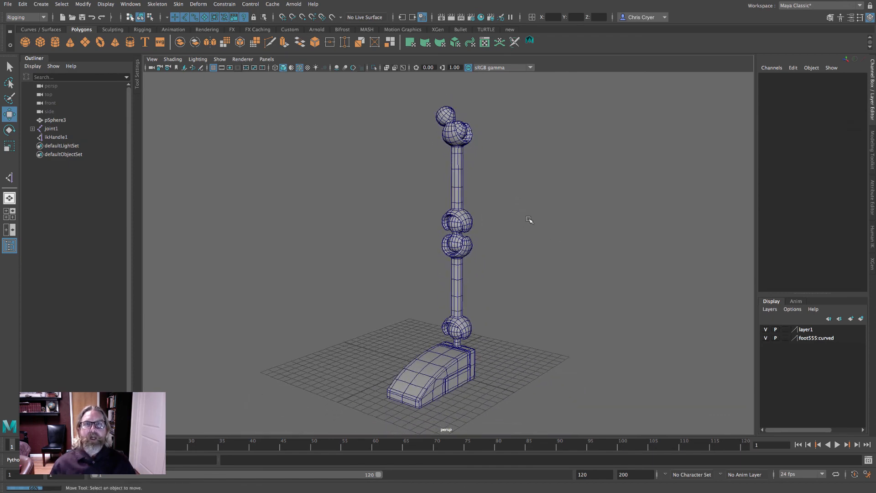